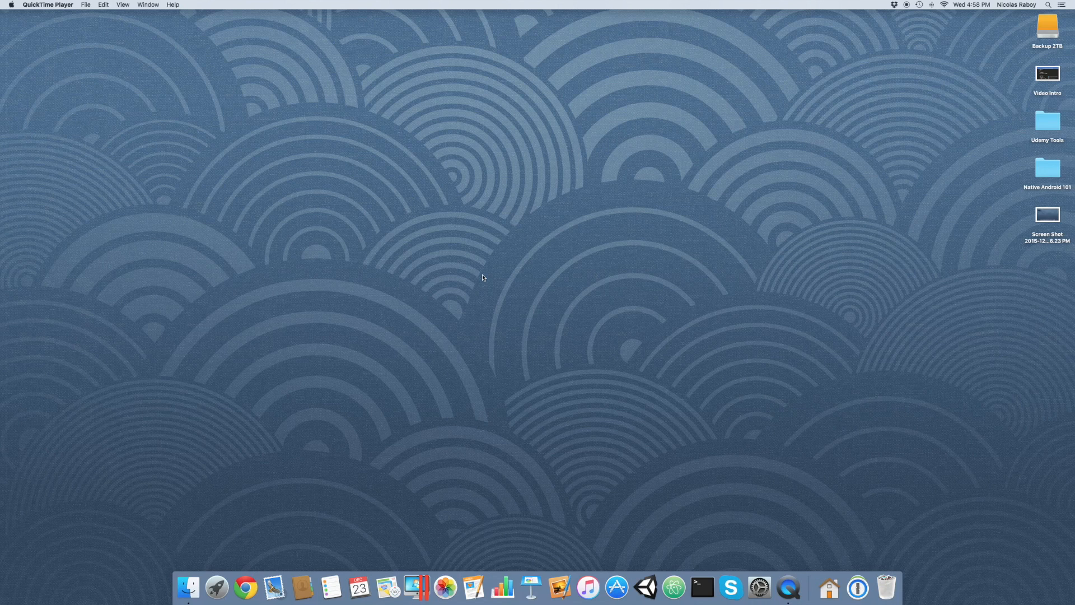
Check the Mac's system overview and installed memory, and close the information window.
click(11, 5)
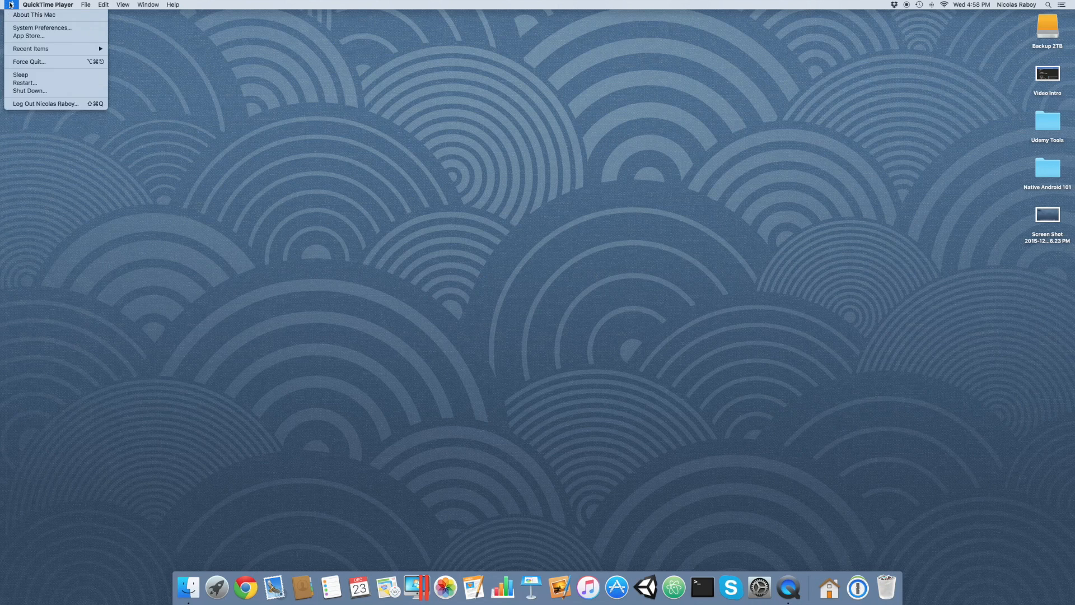
click(21, 14)
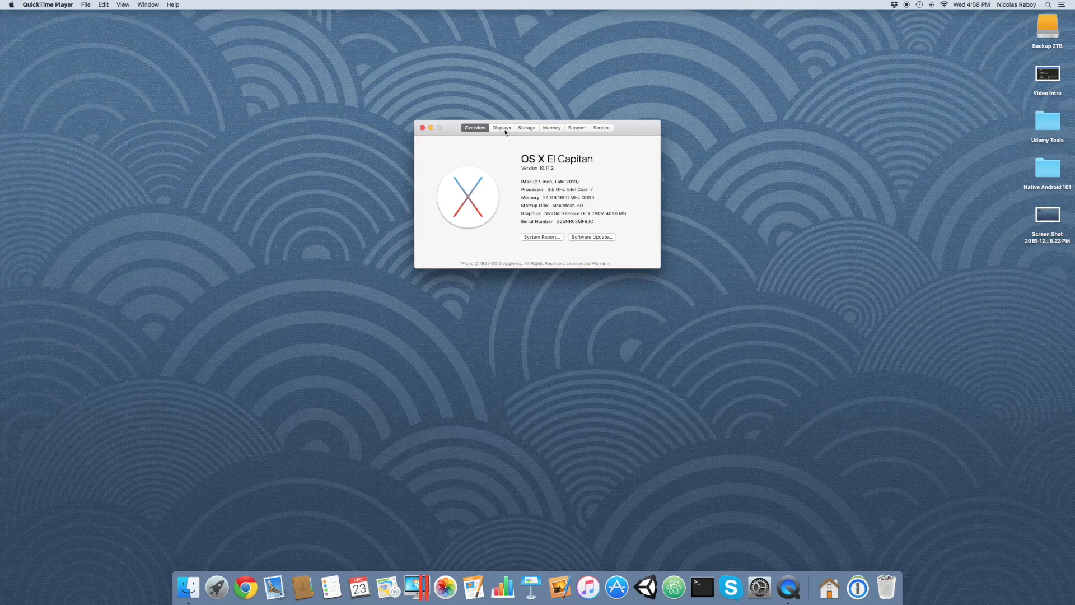
click(548, 128)
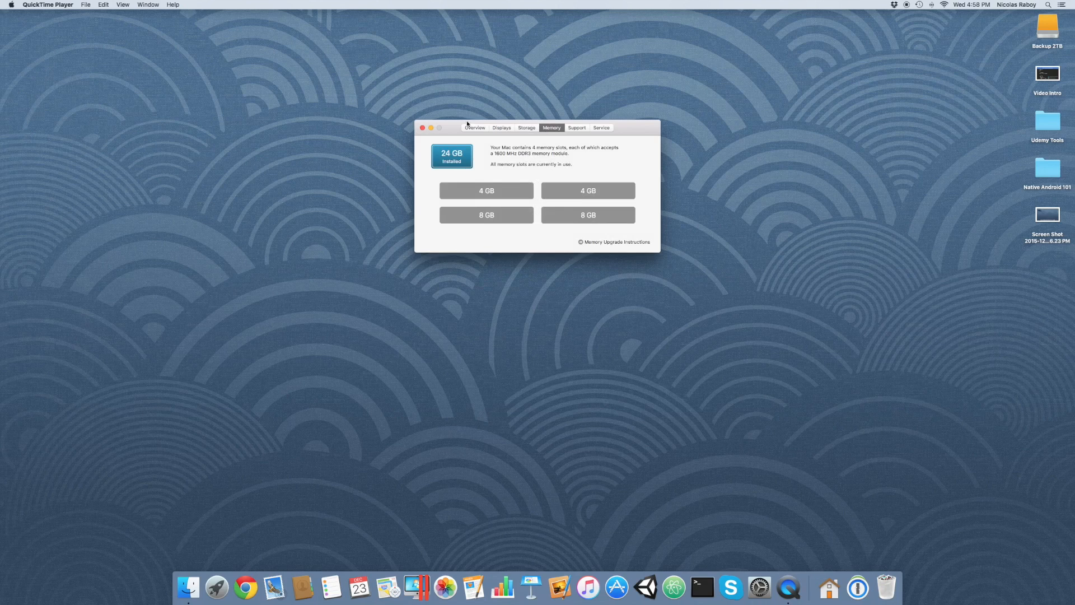
click(422, 128)
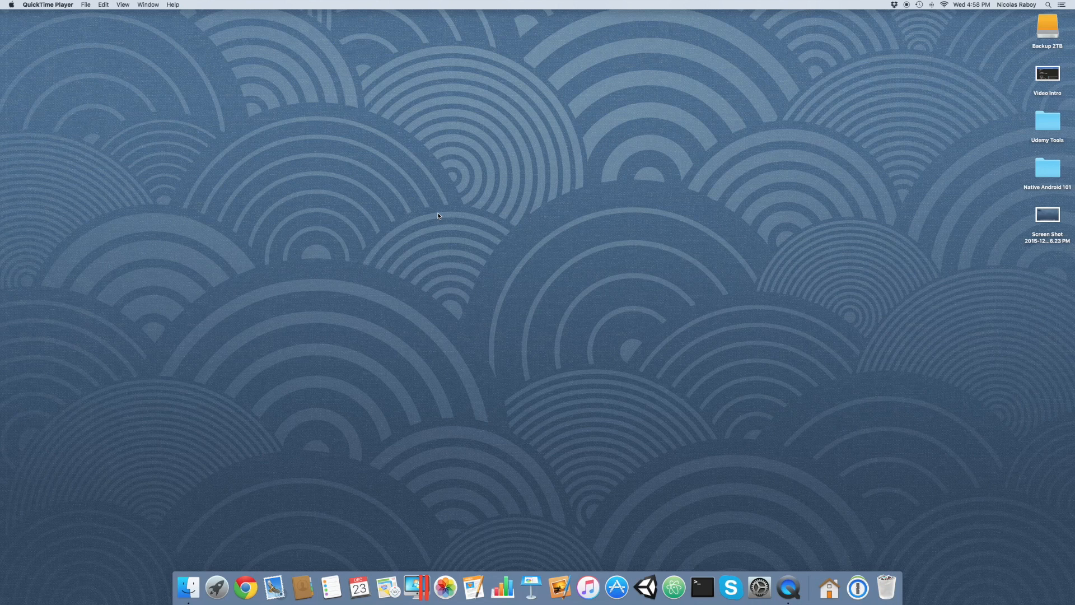
click(539, 257)
Switch to QuickTime Player and review its version information and the available recording and file commands.
click(788, 588)
click(58, 5)
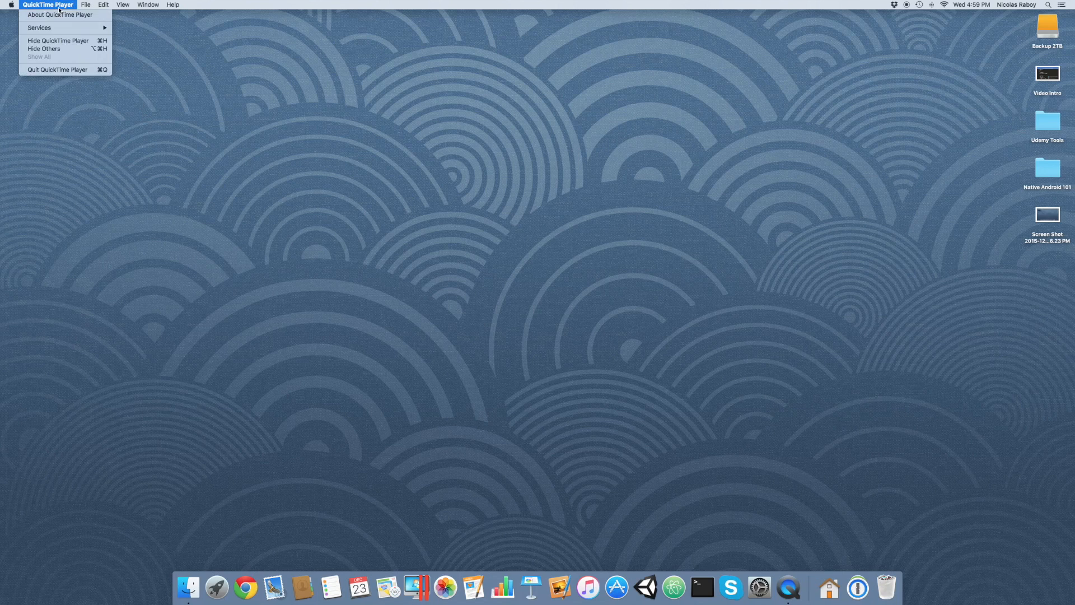
click(53, 17)
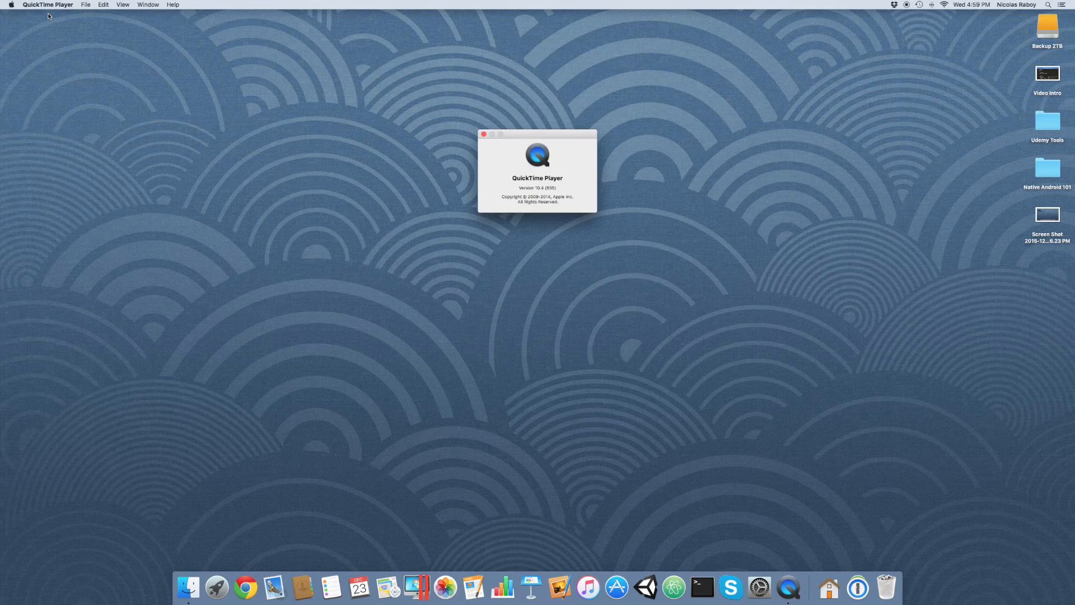
click(485, 135)
click(484, 134)
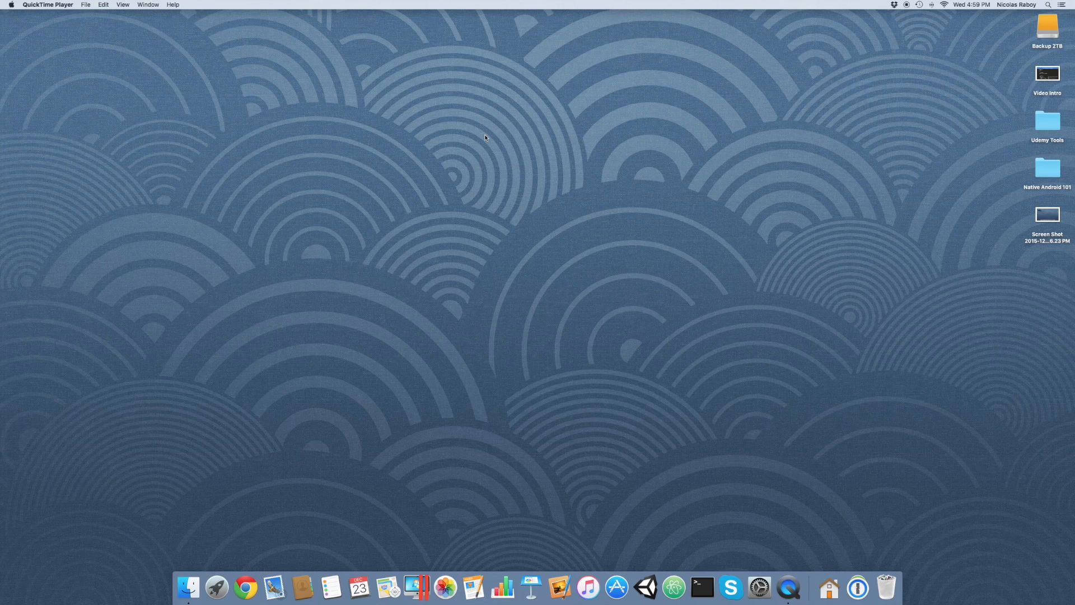
click(89, 6)
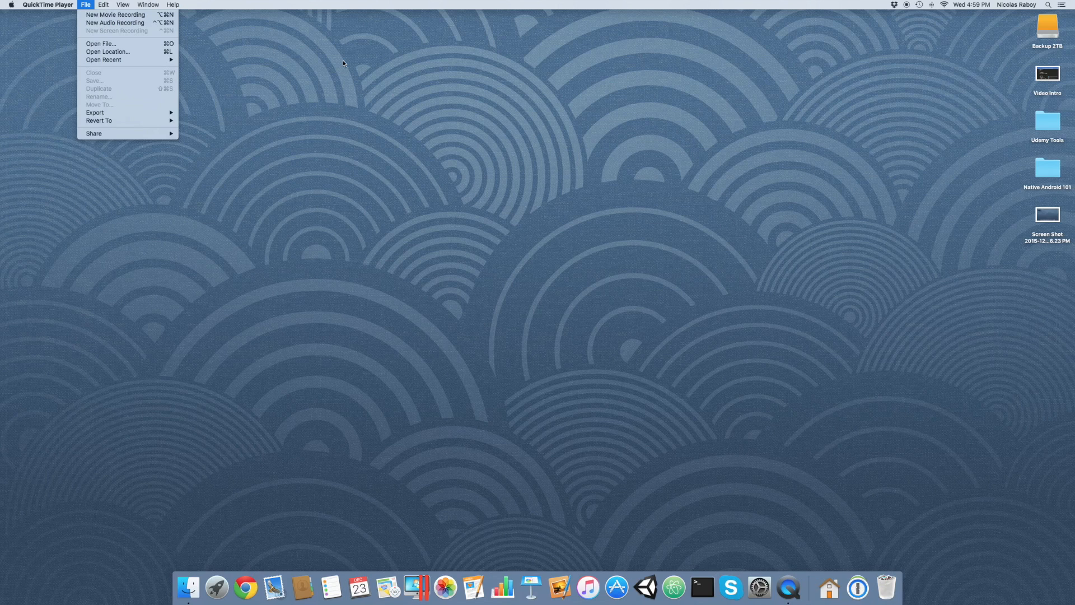
click(342, 63)
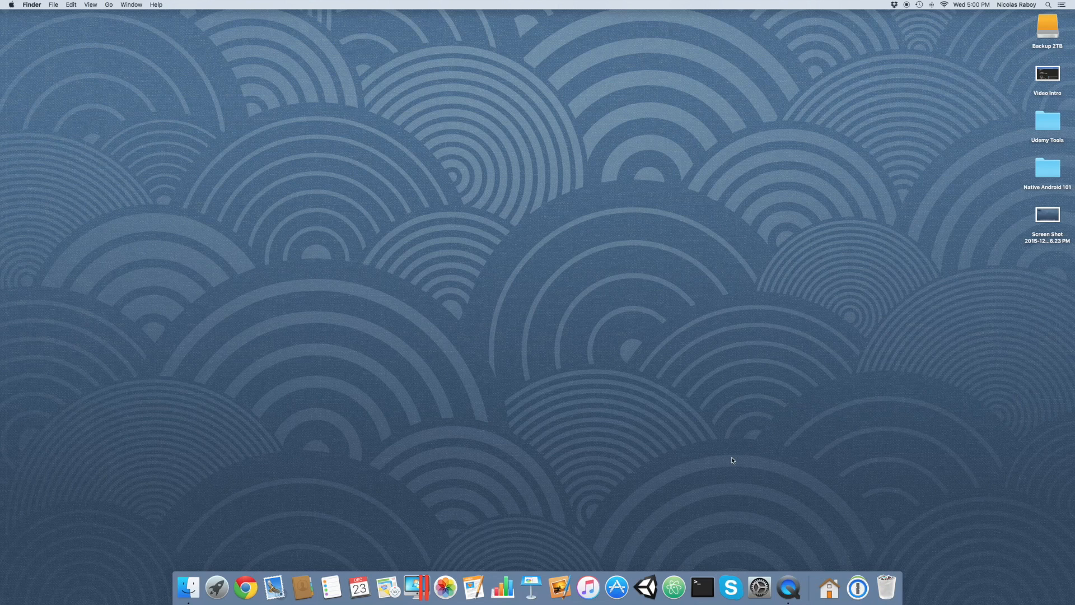
Open Terminal, enlarge its text by three sizes, and move the window toward the upper part of the desktop.
click(701, 587)
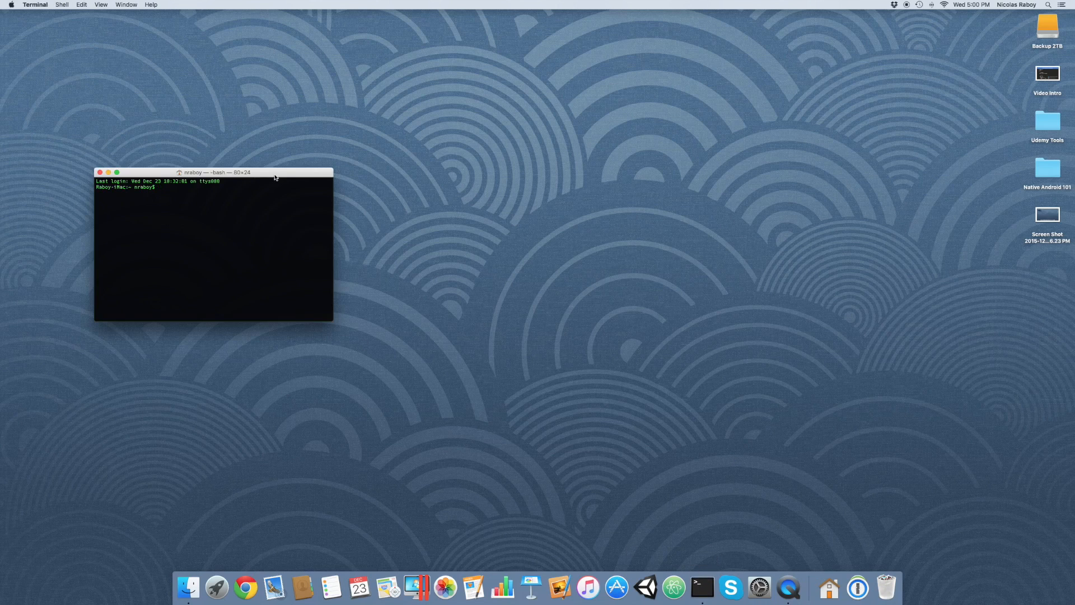
drag(275, 173, 276, 116)
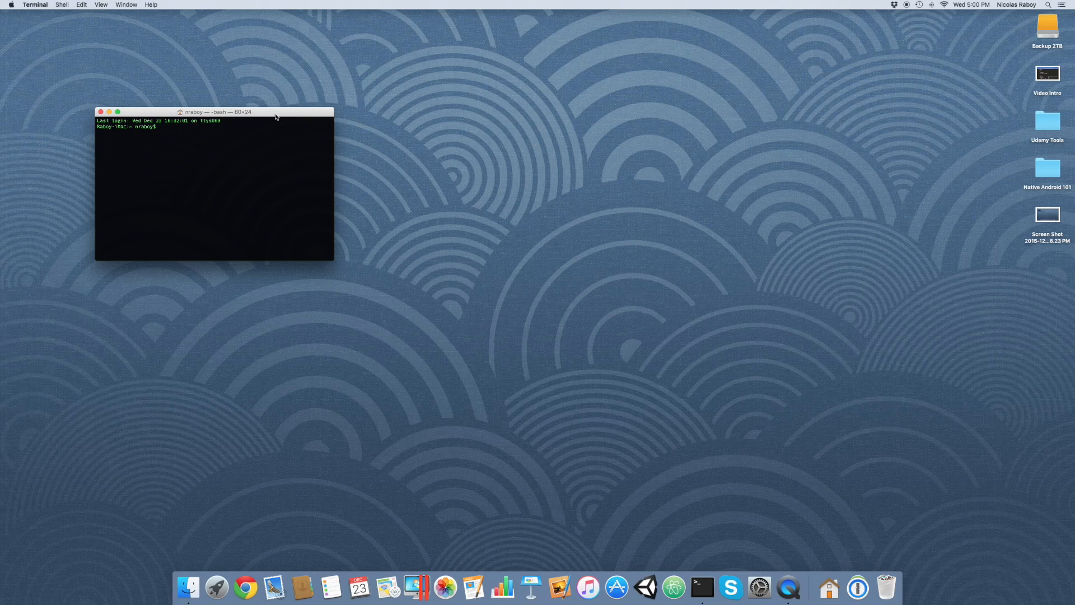
key(super+plus)
key(super+plus)
key(super+plus)
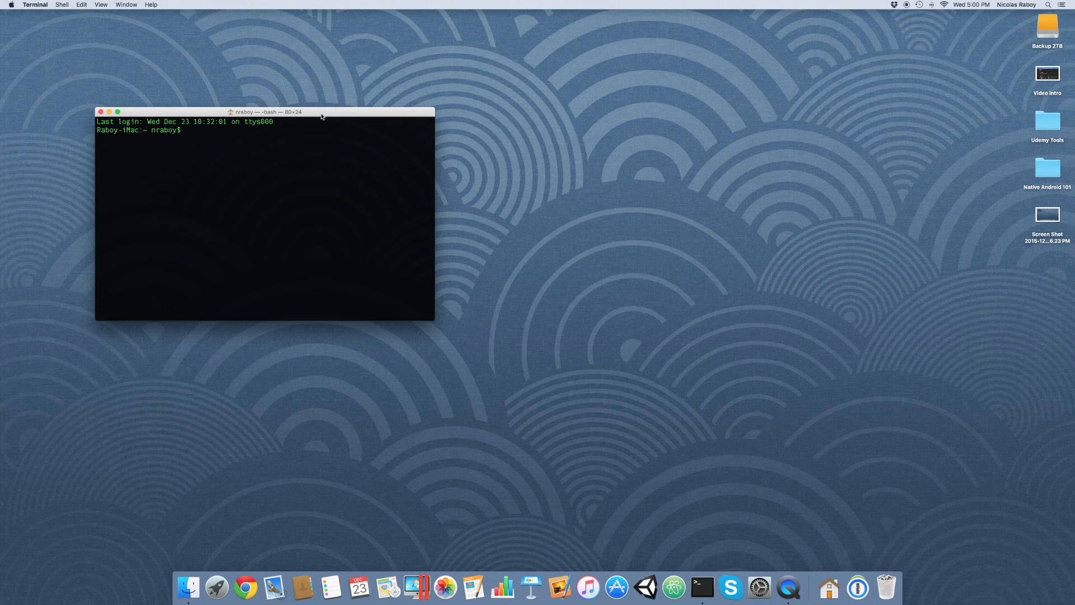
drag(319, 113, 301, 74)
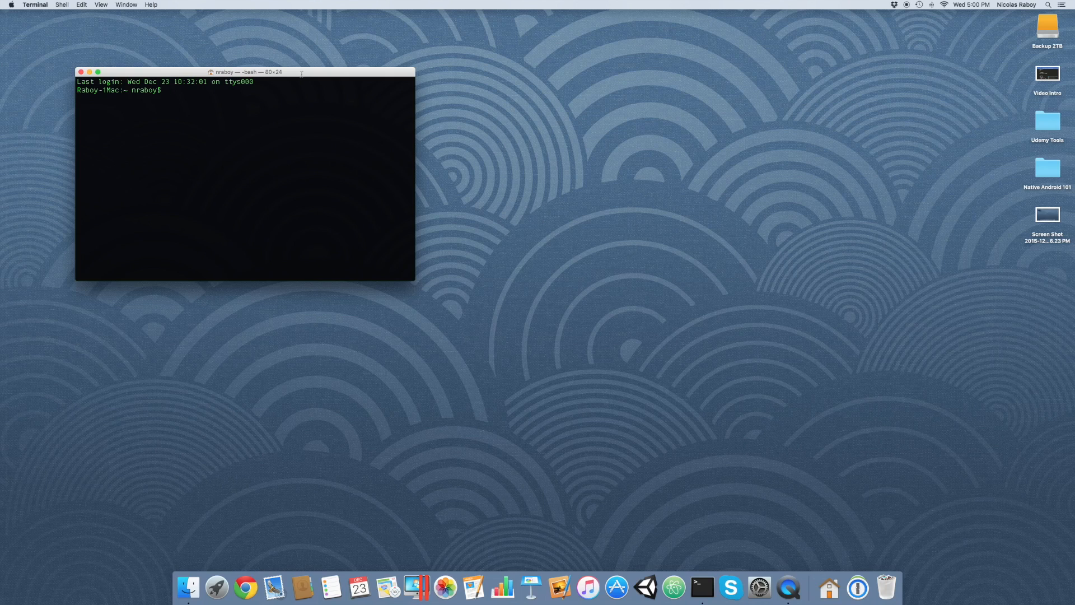
Change the terminal's working directory to Desktop and clear the screen.
text(clear)
key(Return)
text(cd Desktop/)
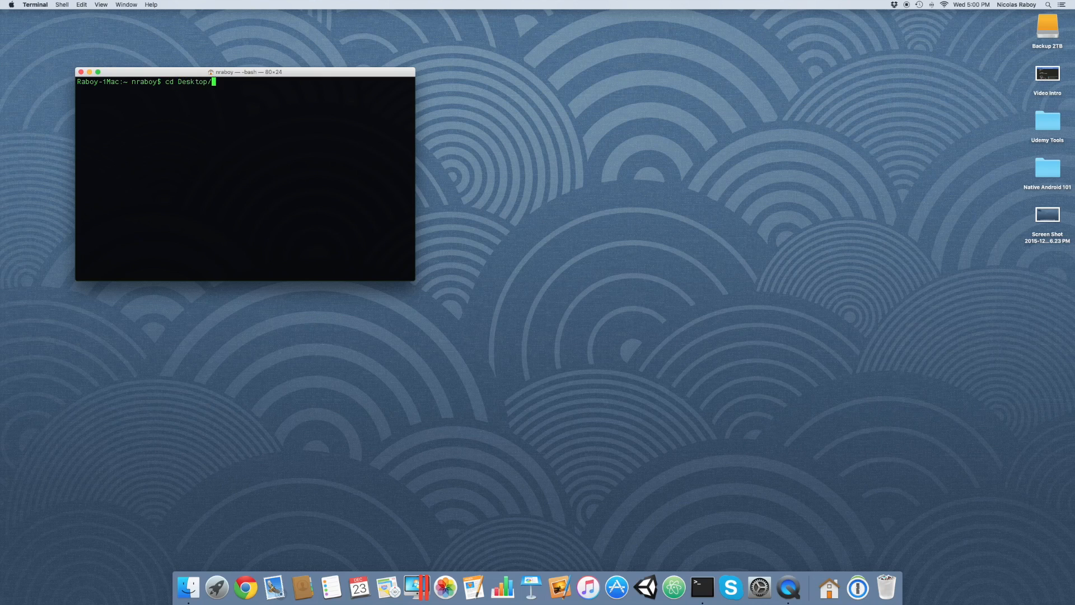
key(Return)
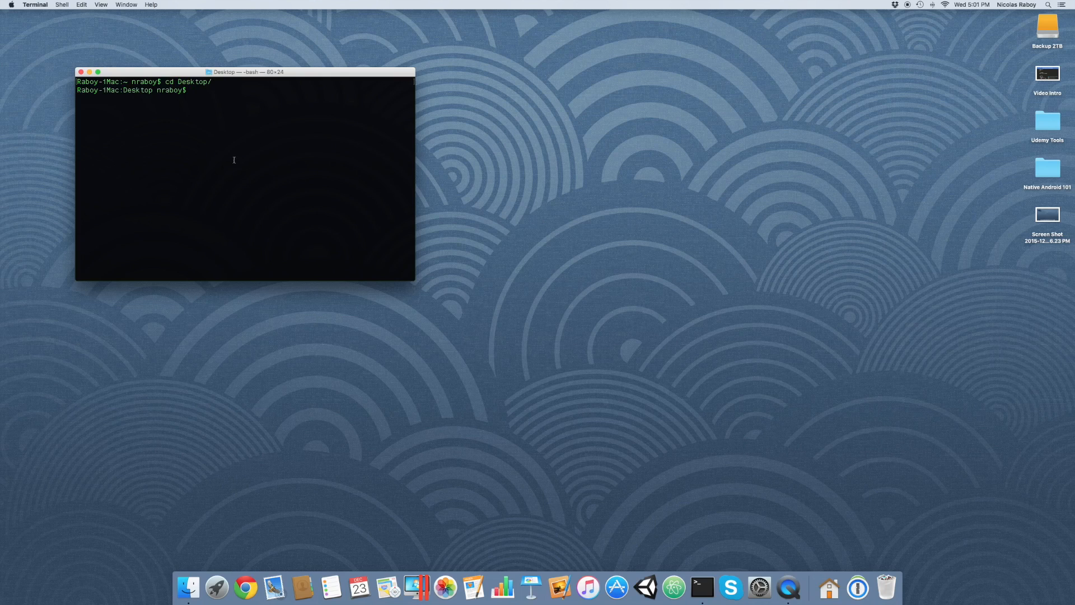
text(clear)
key(Return)
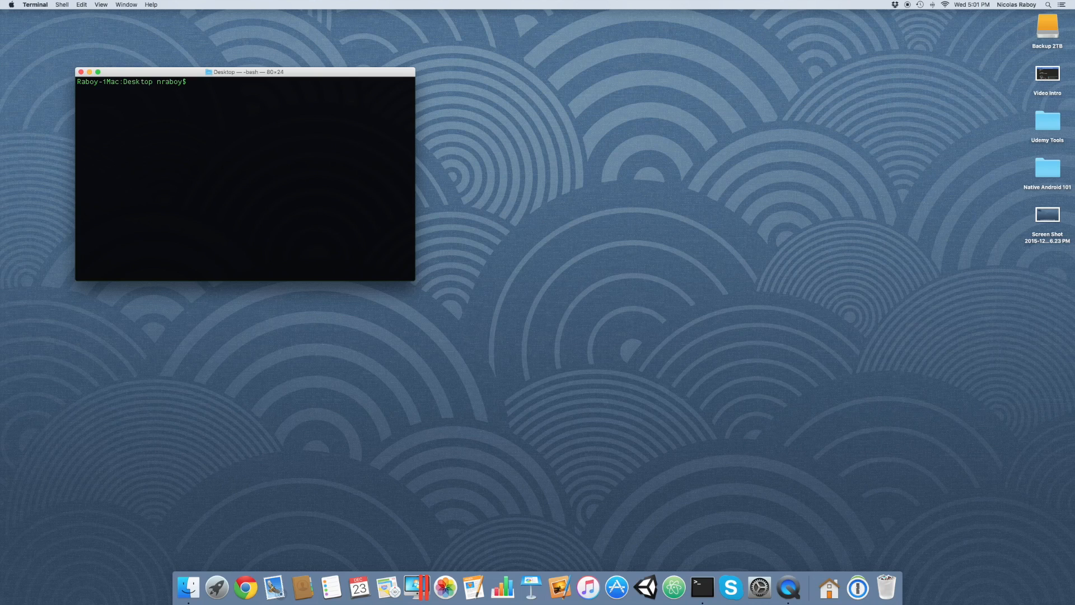
Create a blank Ionic 2 project by running "ionic start ExampleProject blank --v2", and clear the terminal output.
text(ionic start ExampleProject blank --v2)
key(Return)
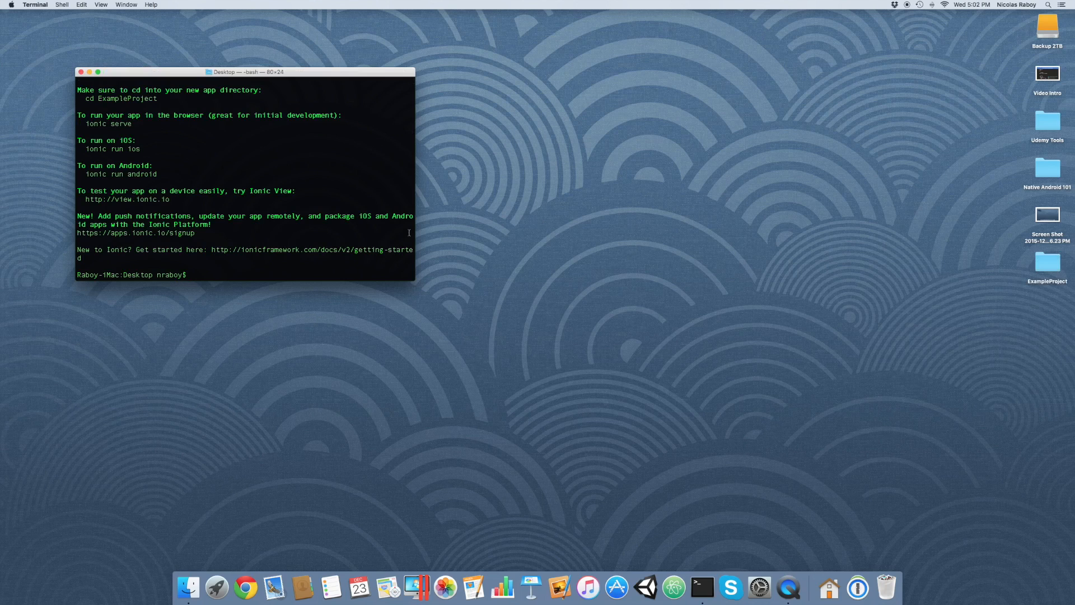
text(clear)
key(Return)
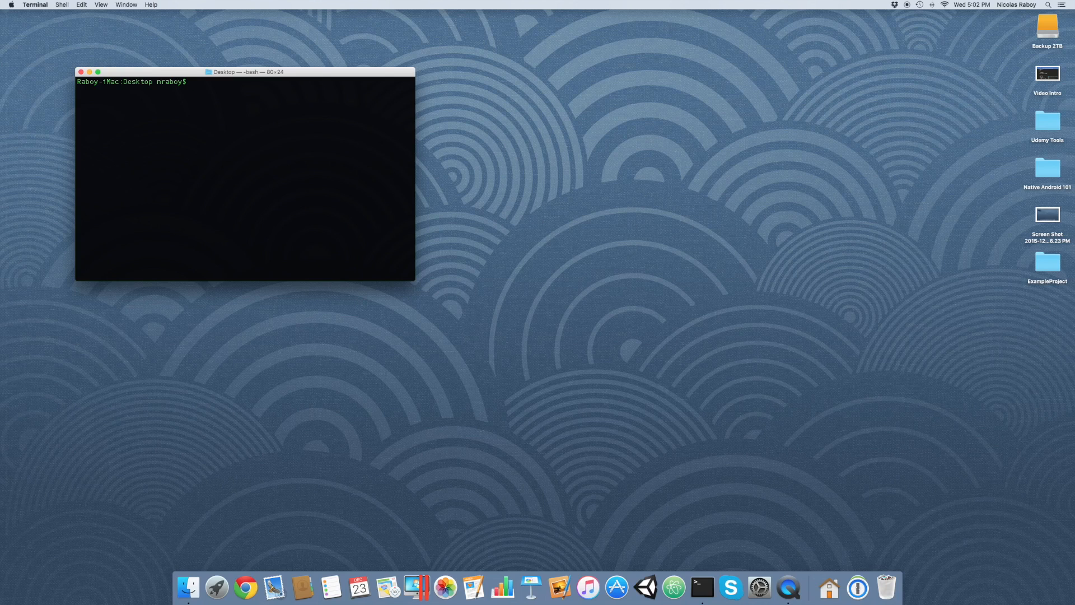
Change the terminal's working directory to the ExampleProject folder.
text(cd Exa)
key(Tab)
key(Return)
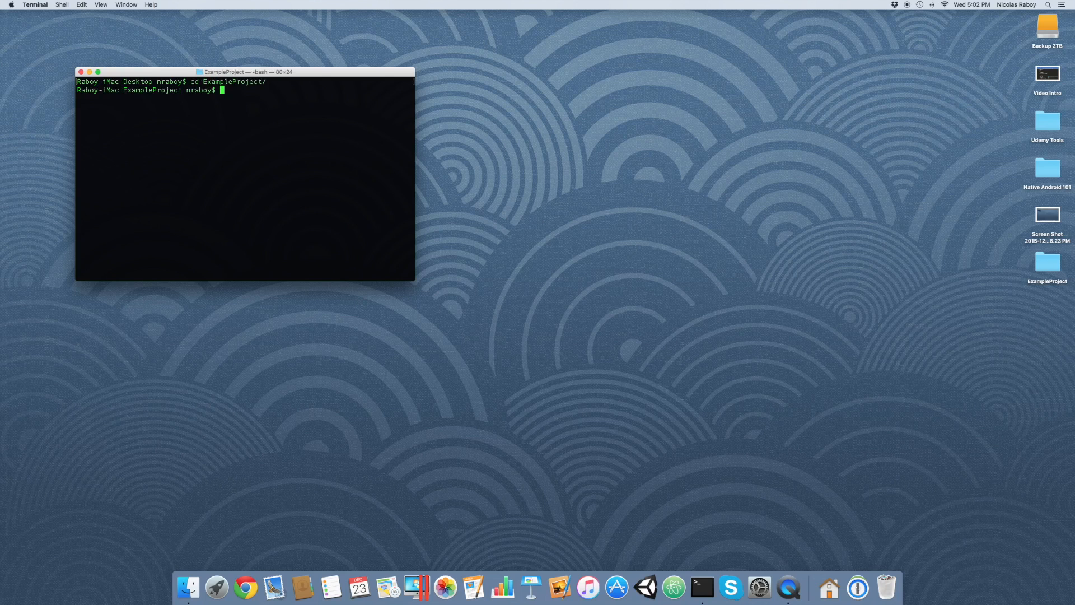
Move the ExampleProject folder on the desktop closer to the Terminal window and clear the terminal screen.
drag(1047, 262, 658, 187)
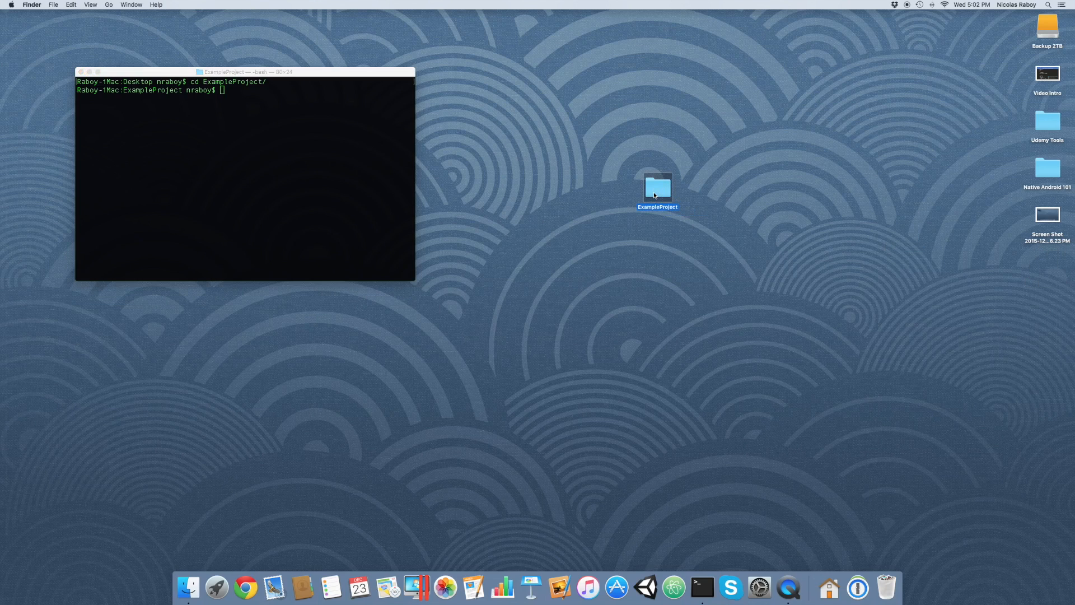
click(337, 173)
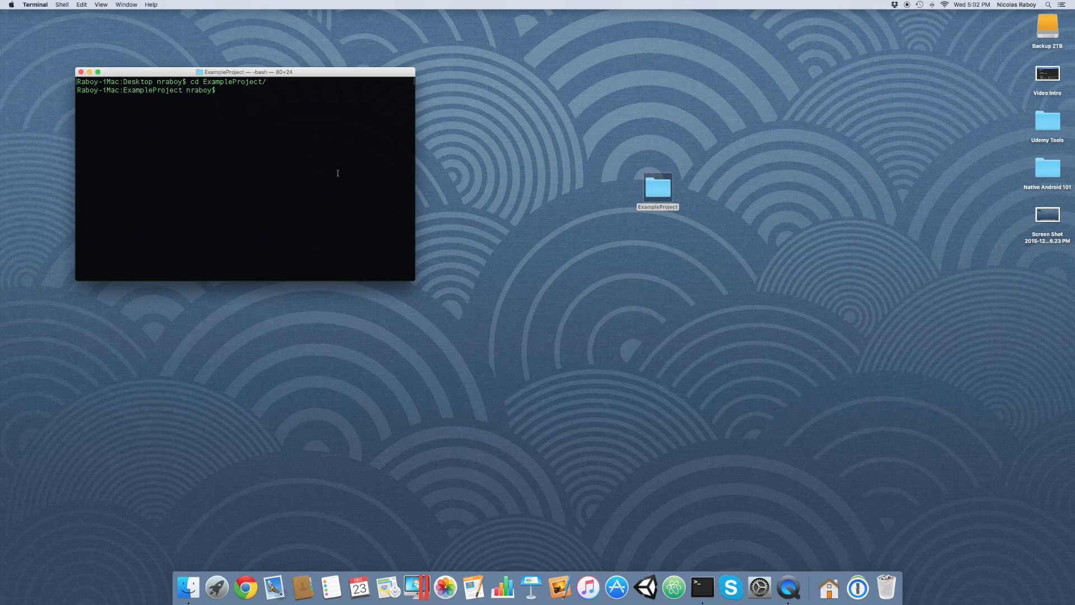
text(clear)
key(Return)
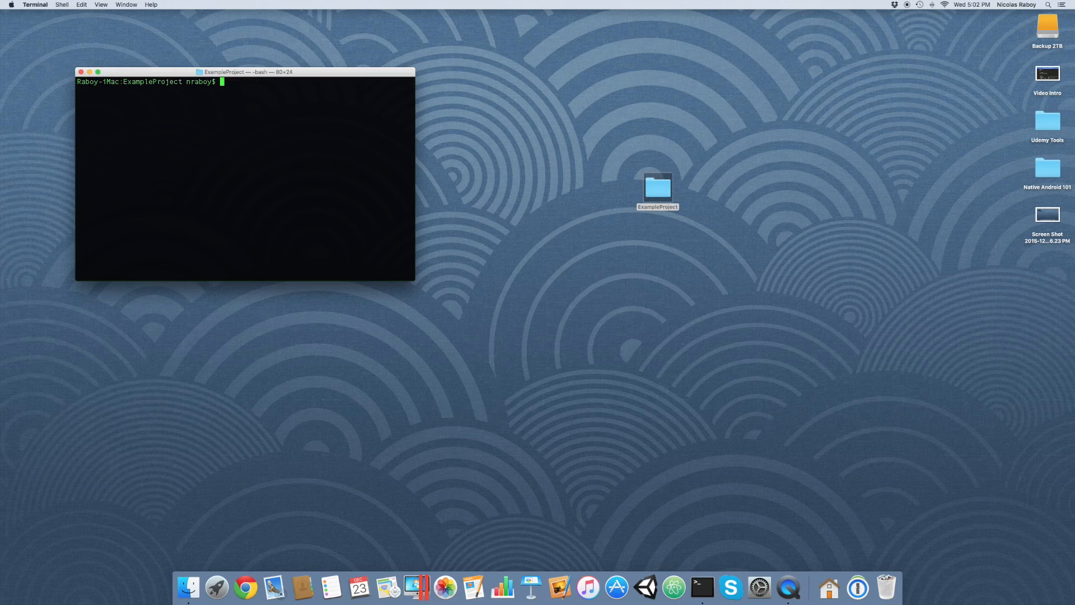
Add the Android platform by running "ionic platform add android", and clear the terminal output.
text(ionic platform add android)
key(Return)
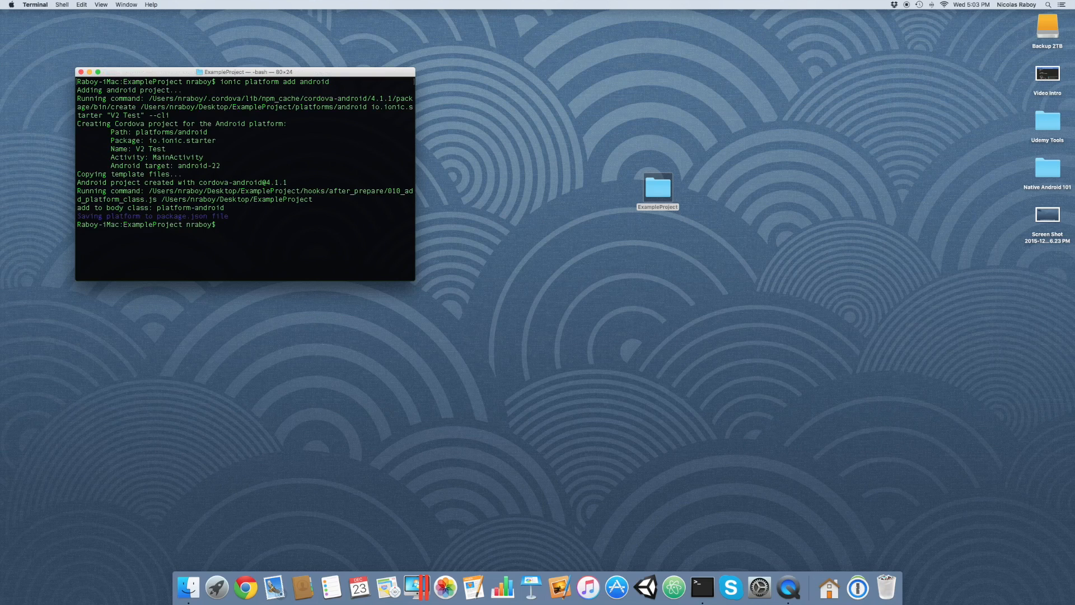
text(clear)
key(Return)
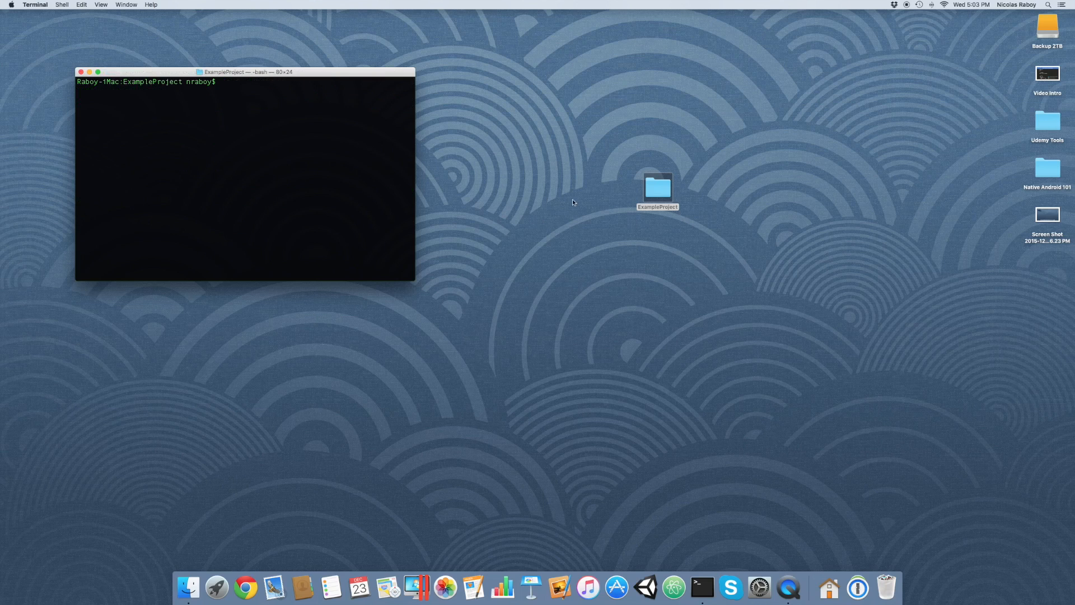
Open the ExampleProject folder, inspect the contents of its www folder, and return to the project root.
double_click(664, 191)
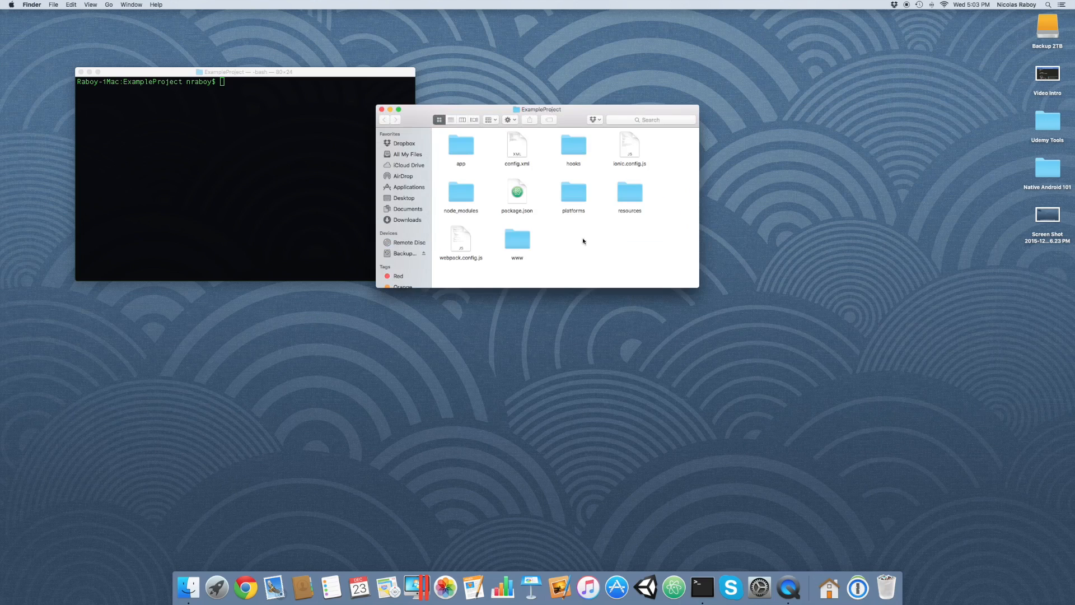
double_click(514, 239)
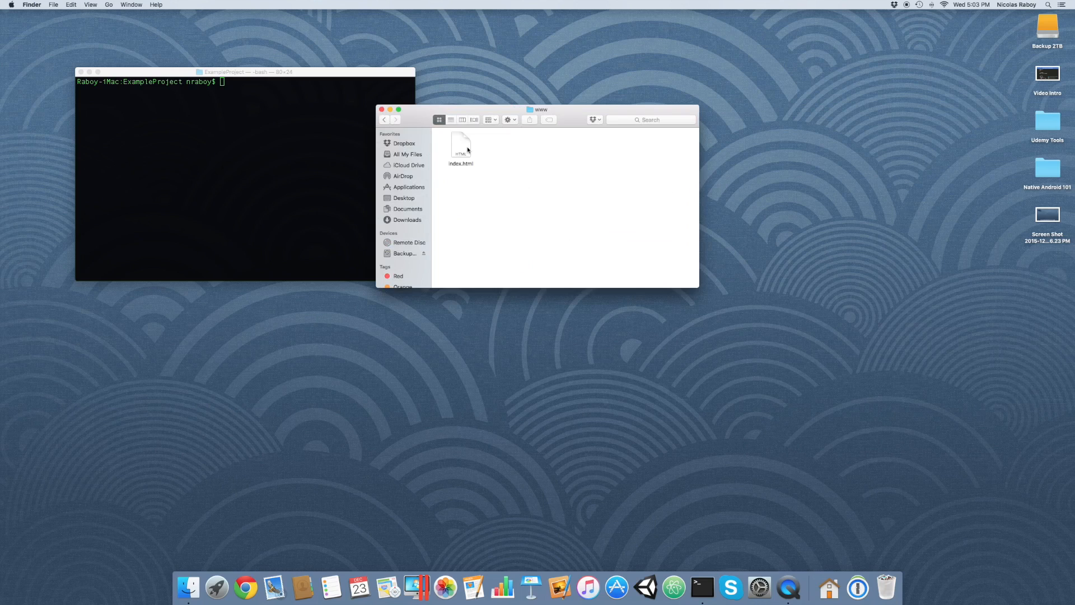
click(384, 122)
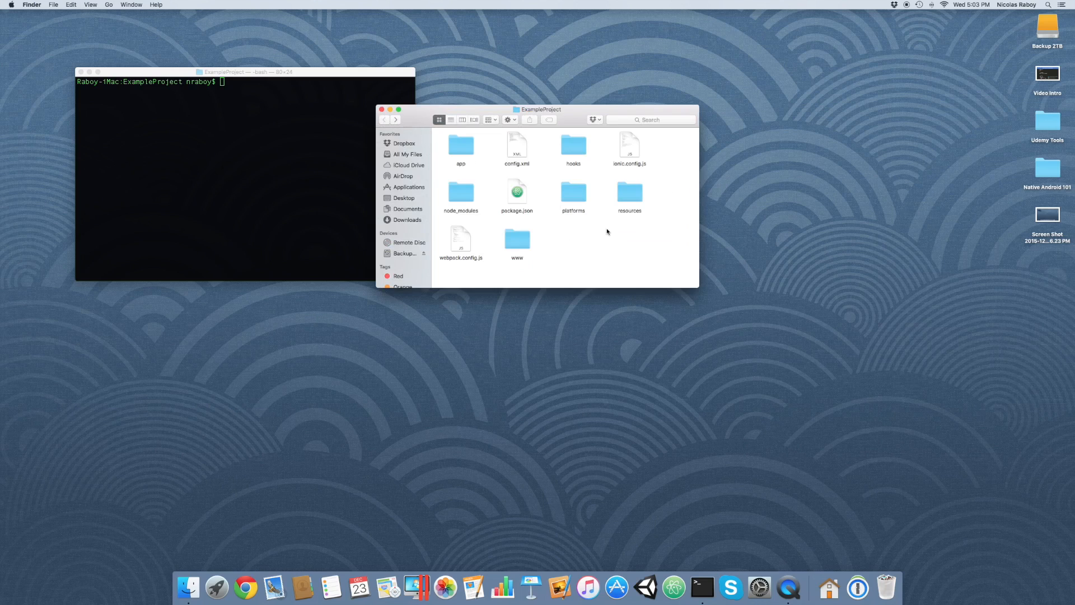
Open the project's package.json file in Atom.
click(514, 192)
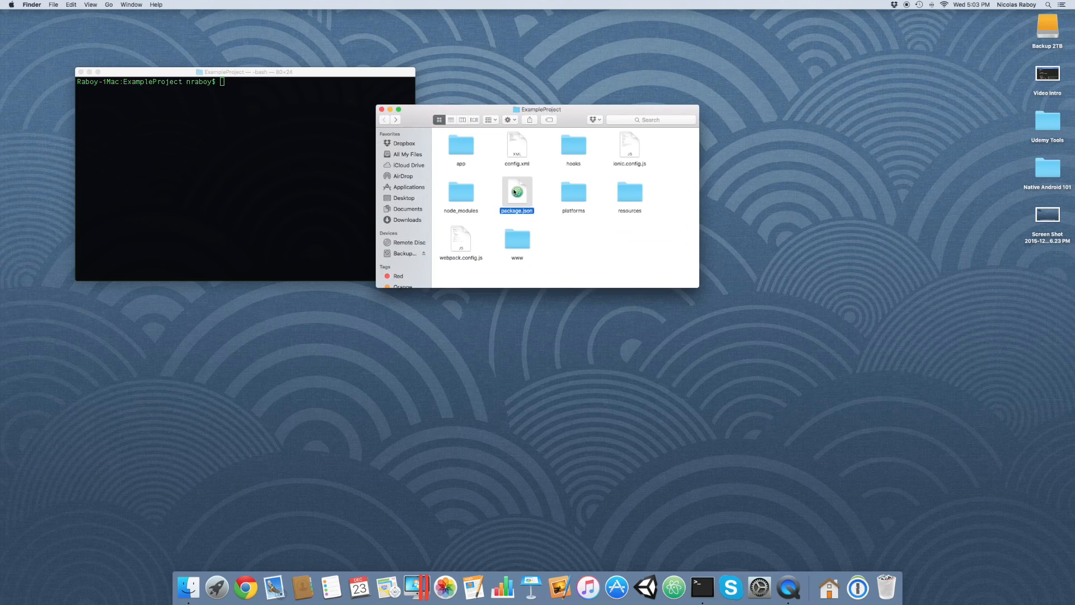
right_click(515, 192)
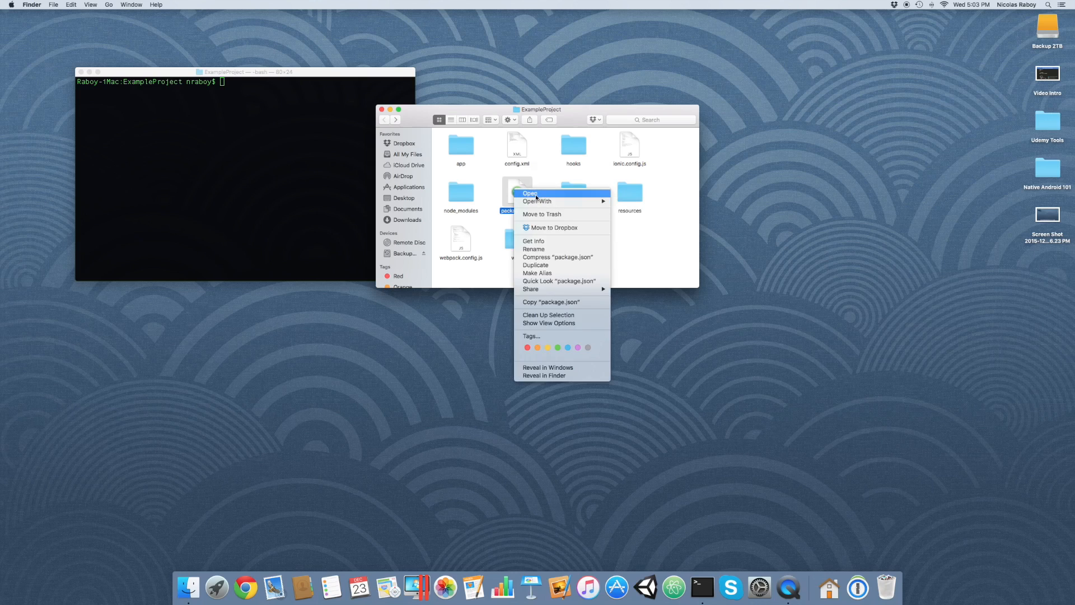
click(536, 193)
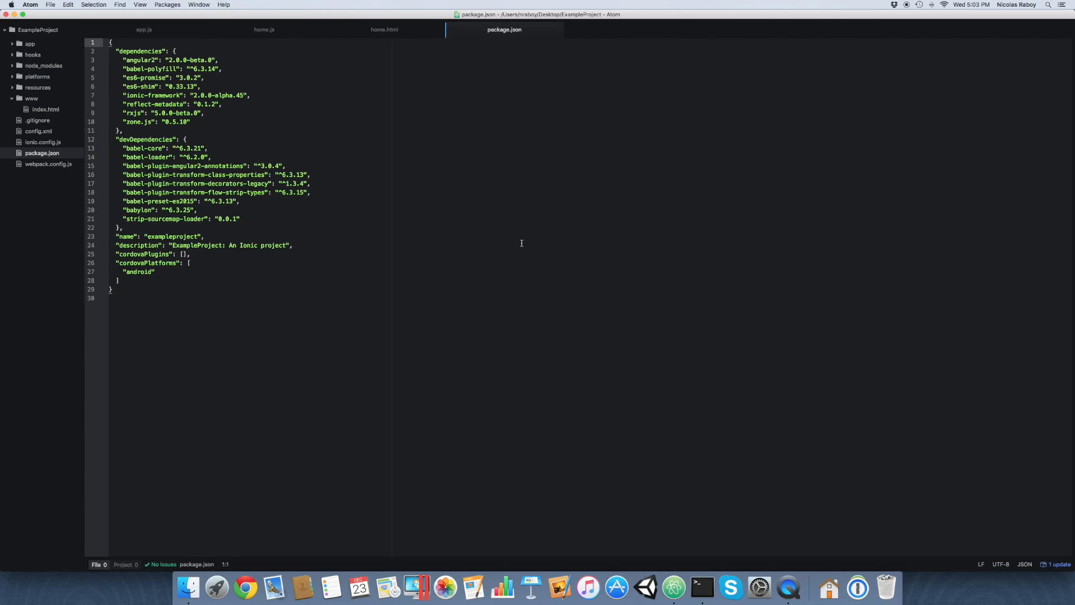
Enlarge the editor text by three sizes while viewing package.json, and reset the font size to its default.
key(super+equal)
key(super+equal)
key(super+equal)
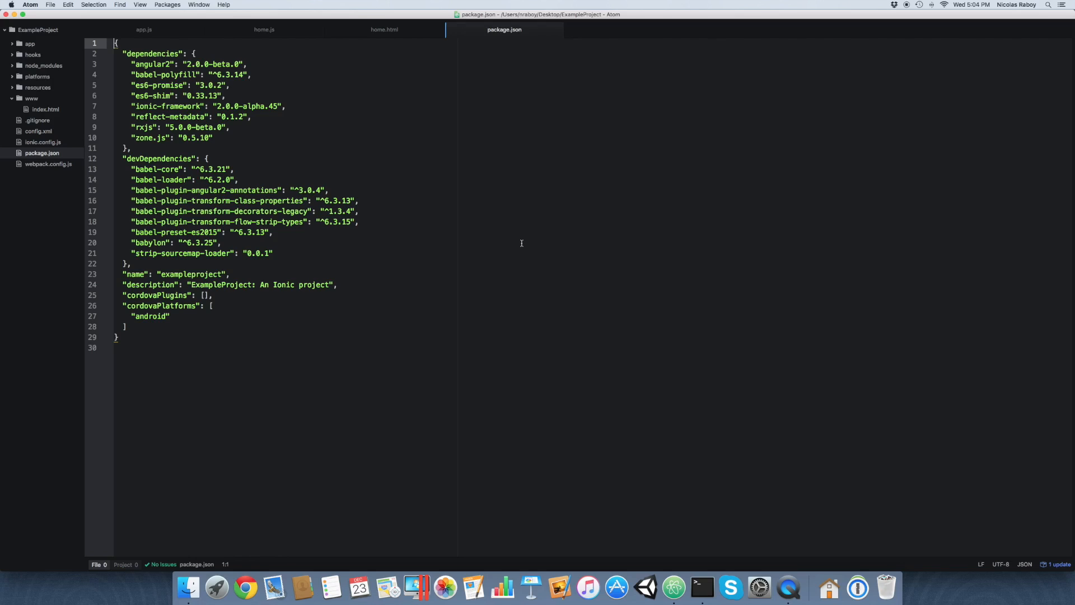
click(147, 4)
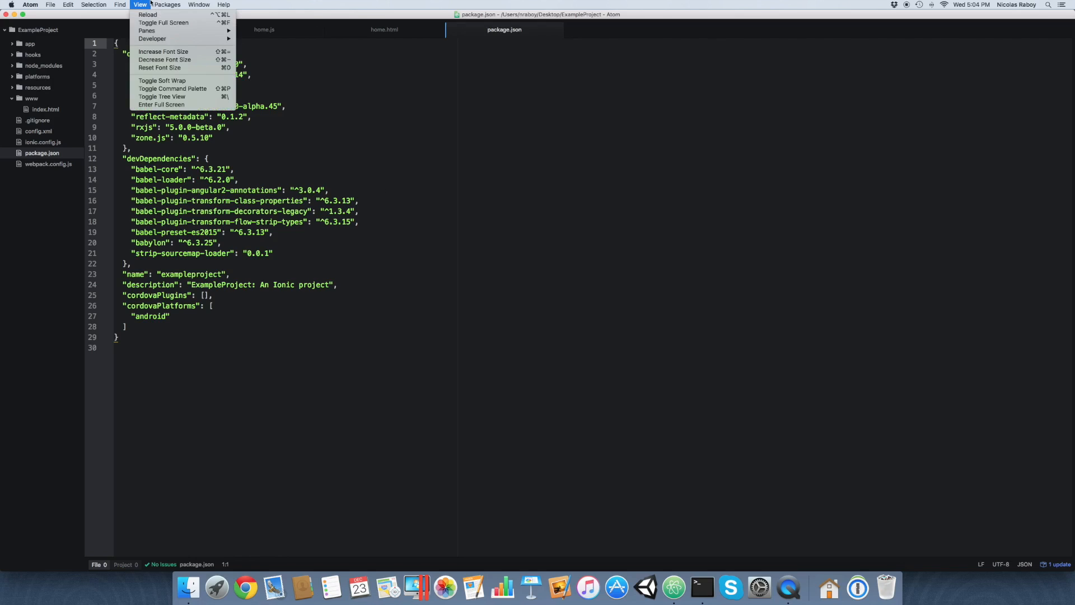
click(158, 67)
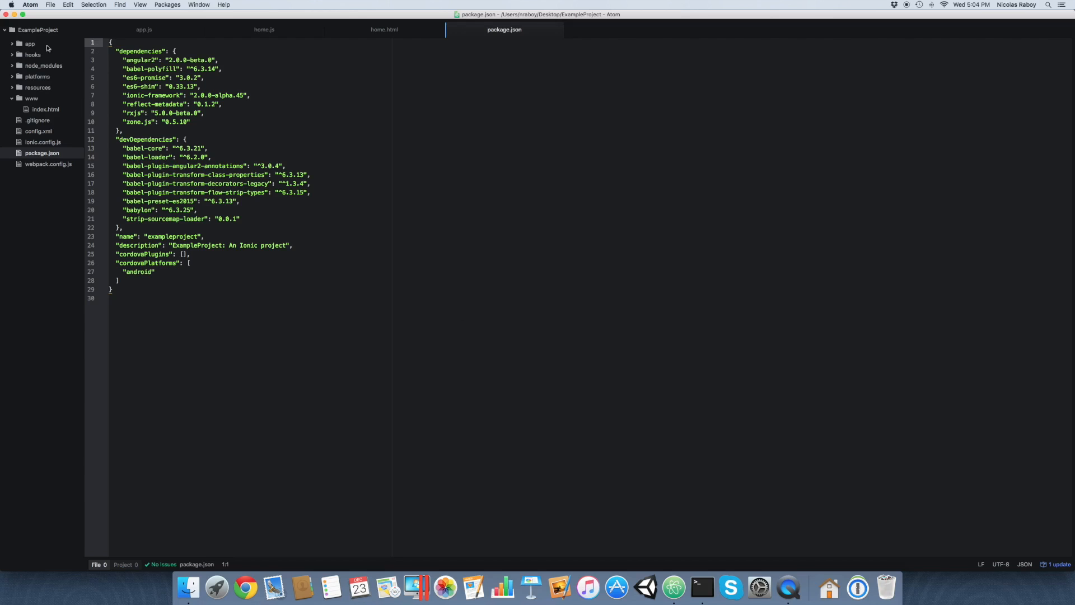
Close the Atom editor window and the ExampleProject folder window.
click(7, 15)
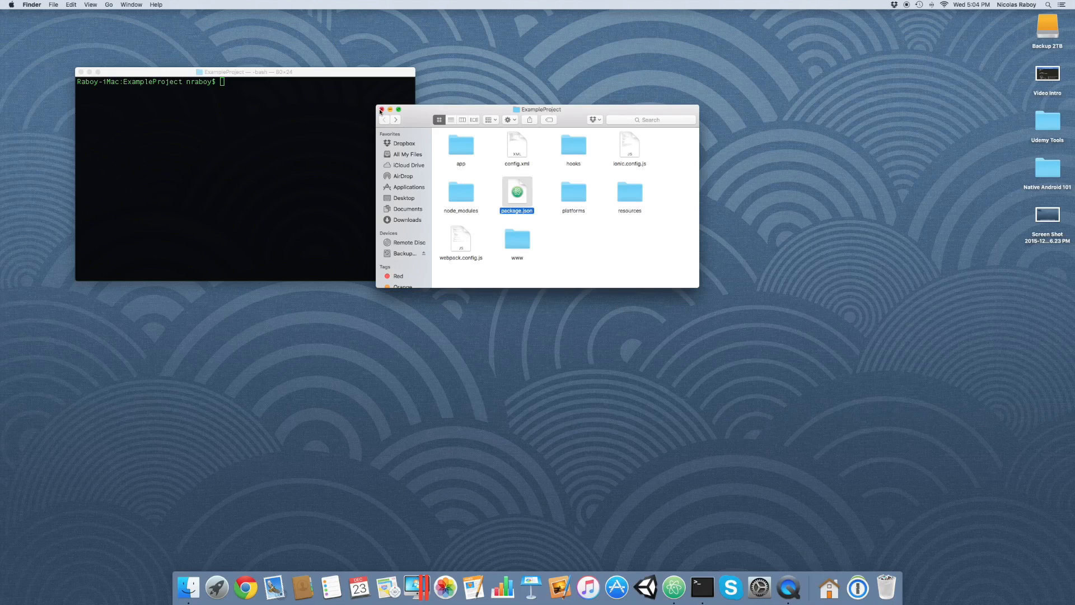
click(381, 110)
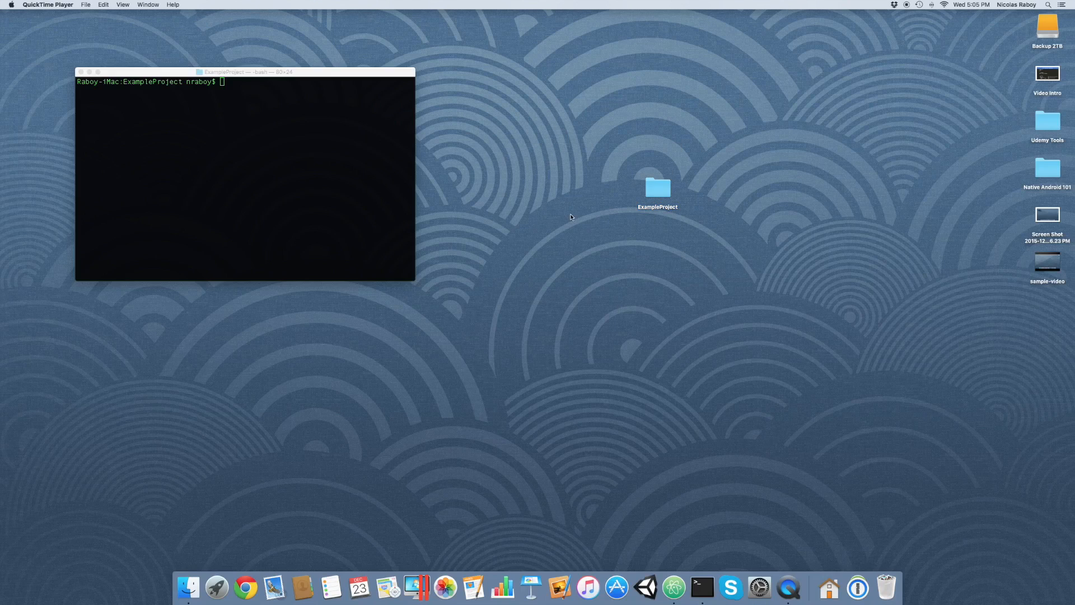
click(862, 593)
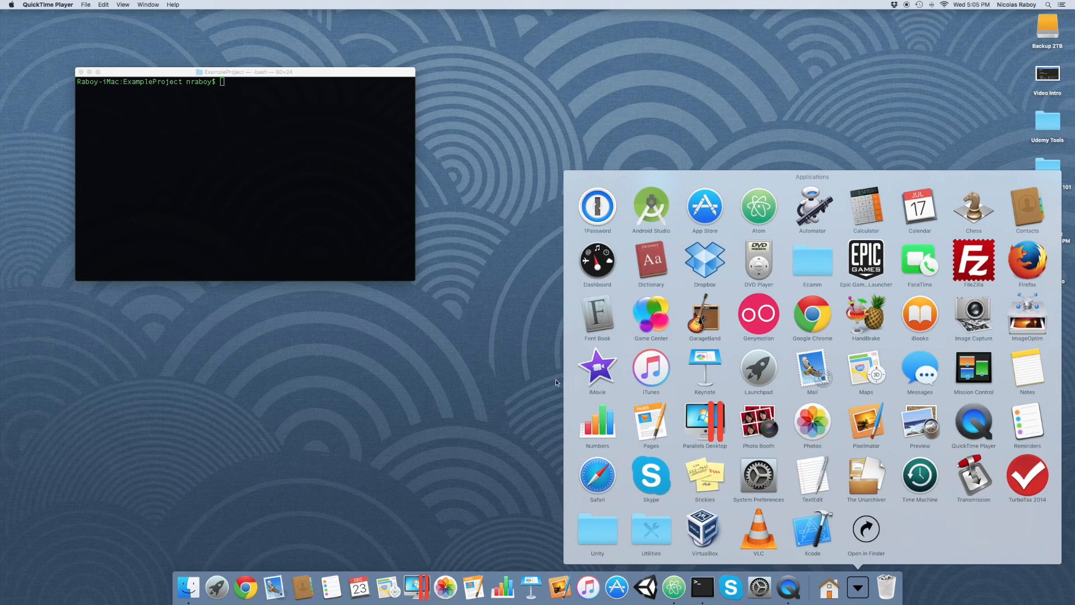
click(531, 368)
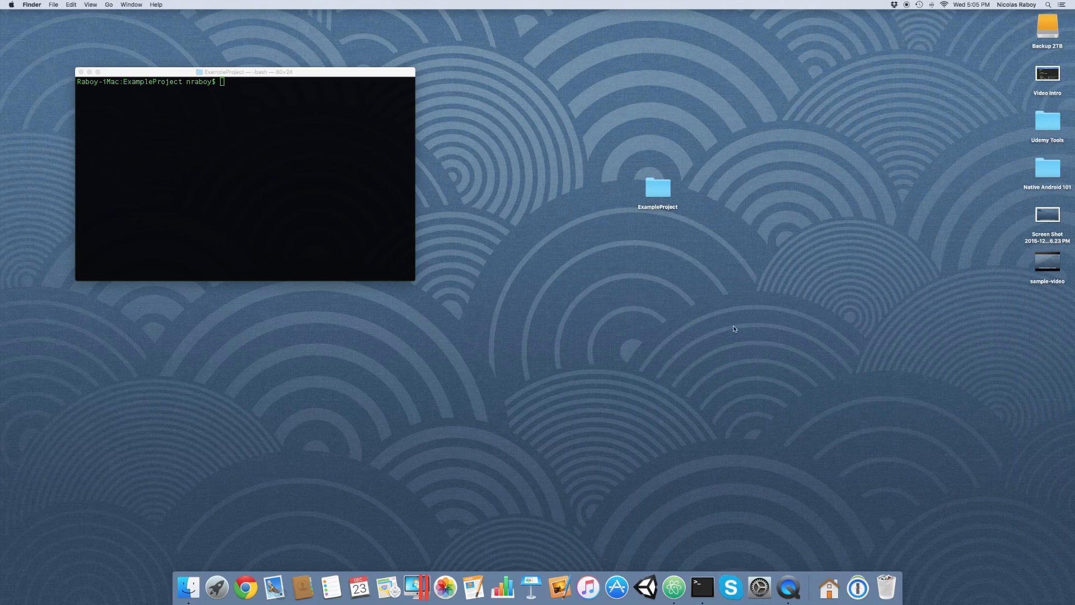
Open iMovie from the installed applications.
mouse_move(1034, 270)
click(857, 586)
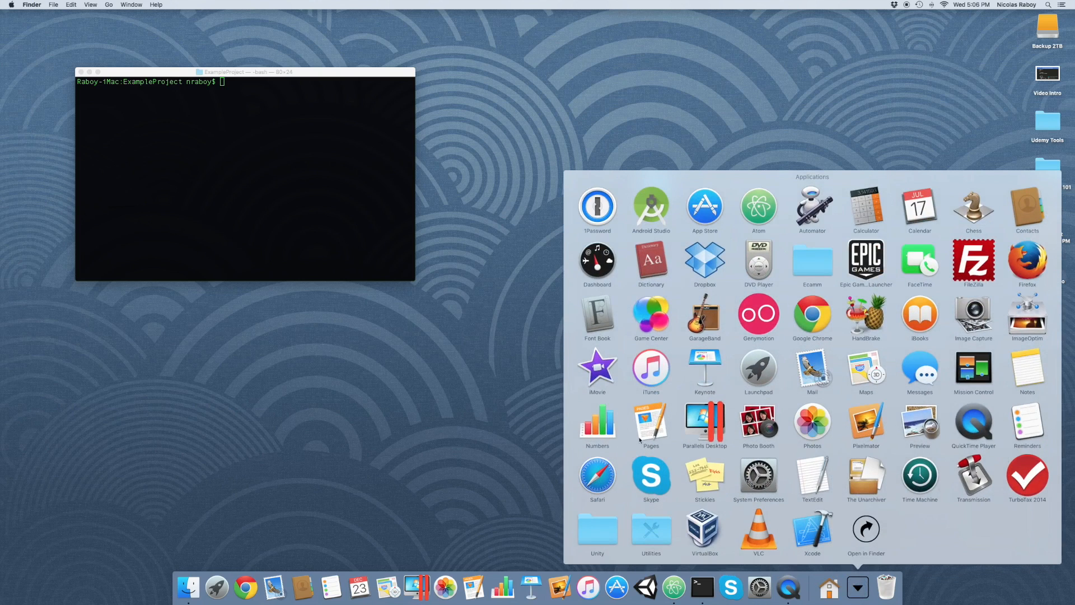
click(595, 368)
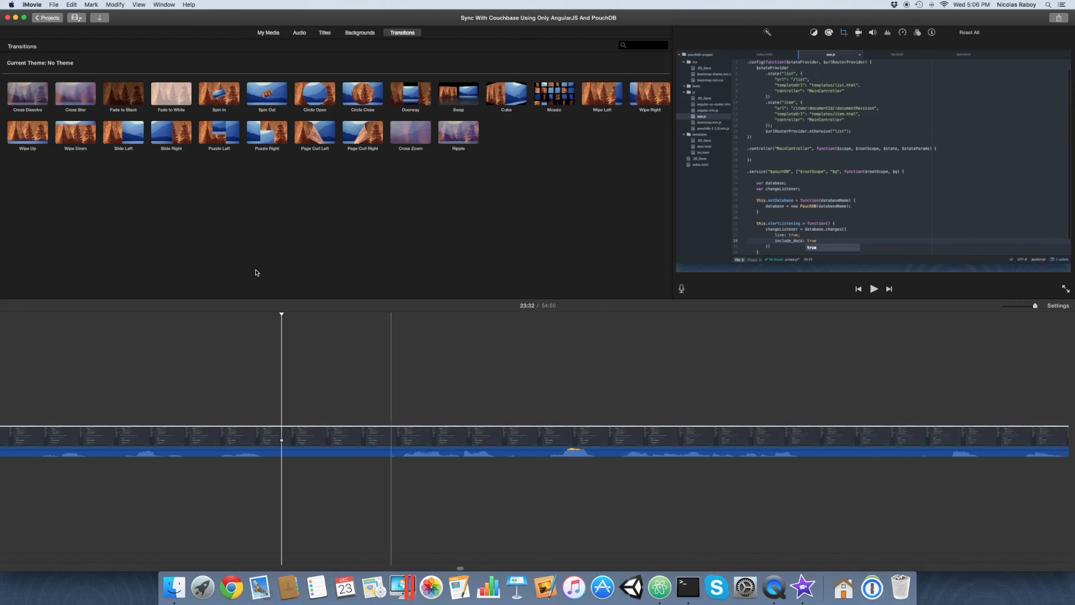
Check which version of iMovie is installed, and dismiss the version information.
click(31, 4)
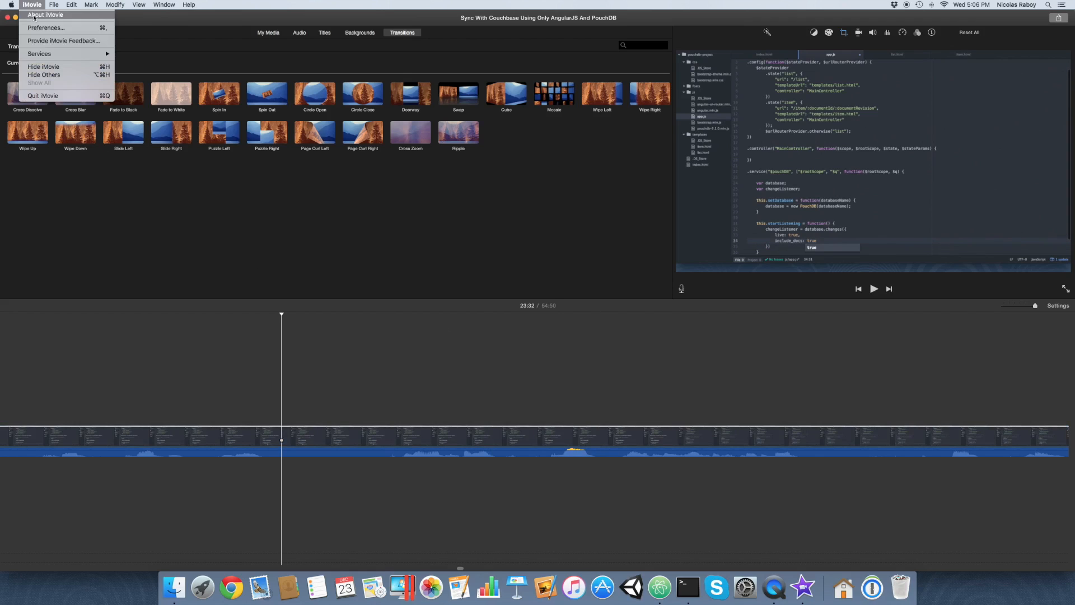
click(34, 16)
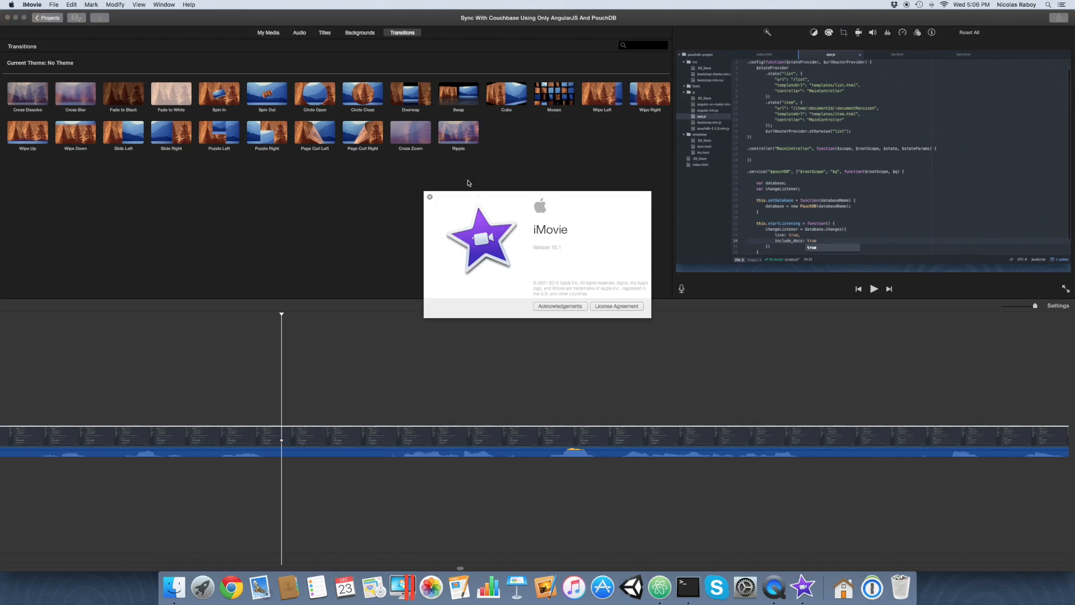
click(429, 197)
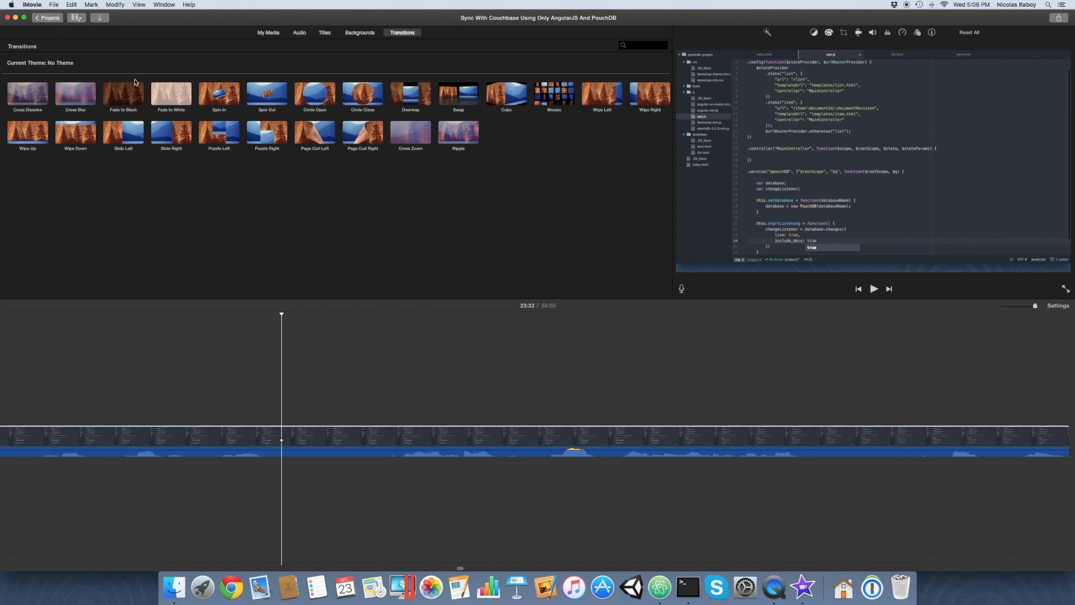
Leave the open project and create a new movie with No Theme, named Video Tutorials.
click(47, 22)
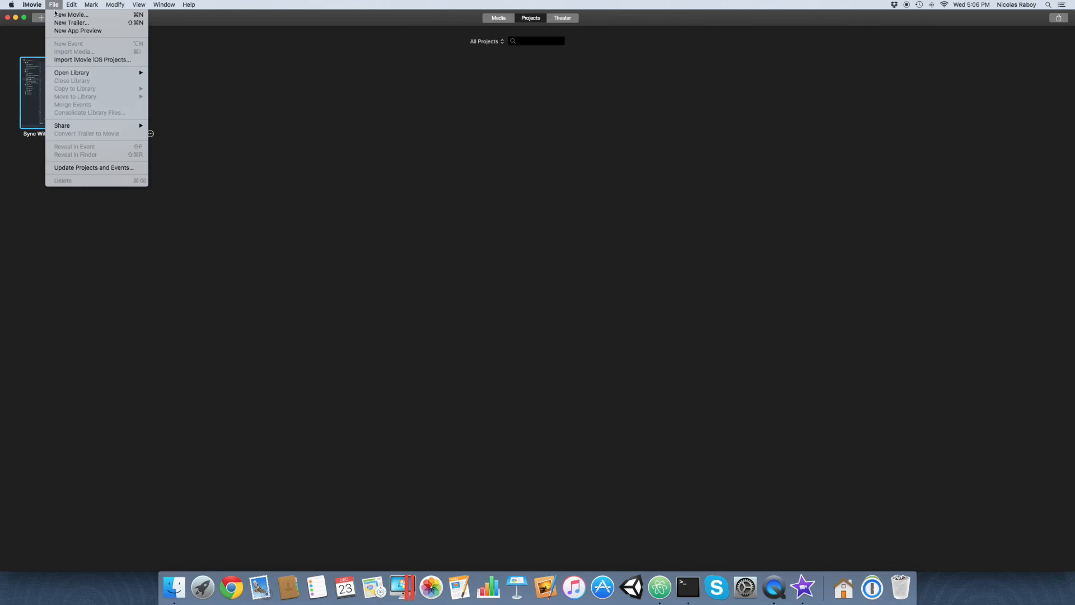
click(295, 176)
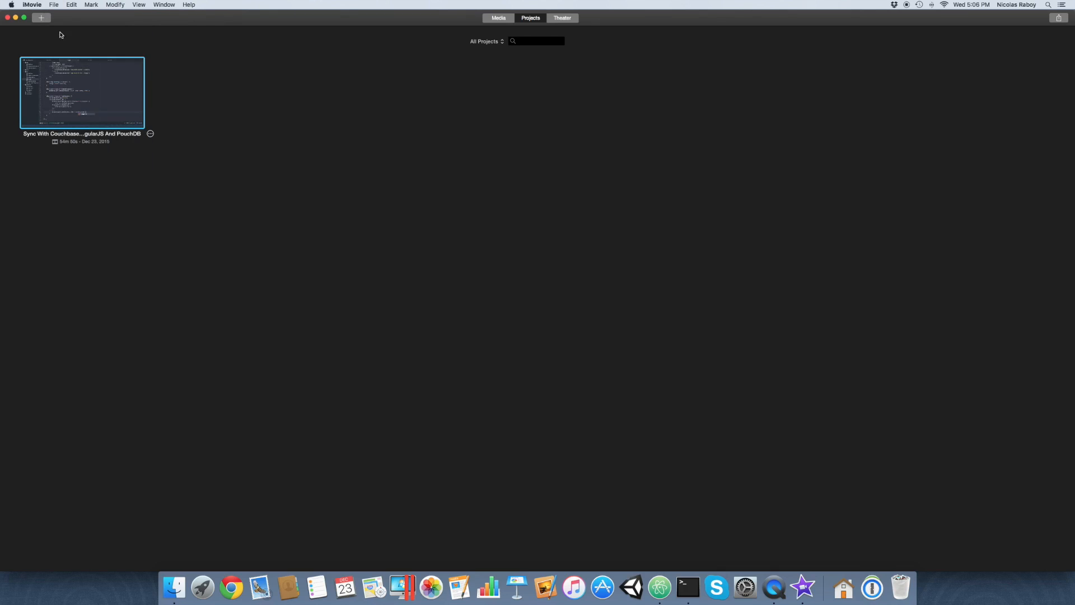
click(42, 19)
click(44, 44)
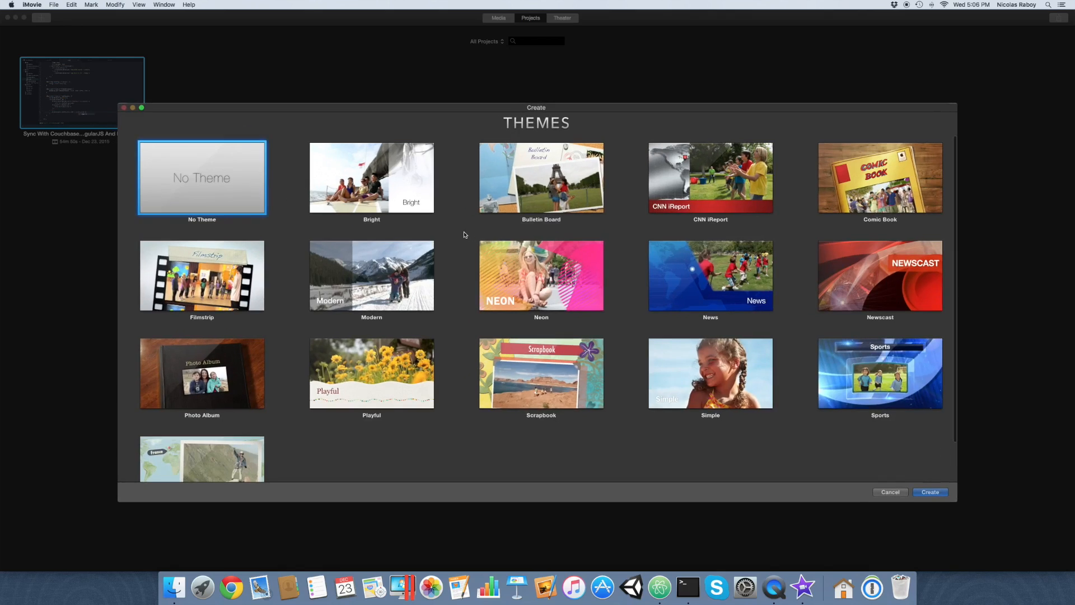
key(Return)
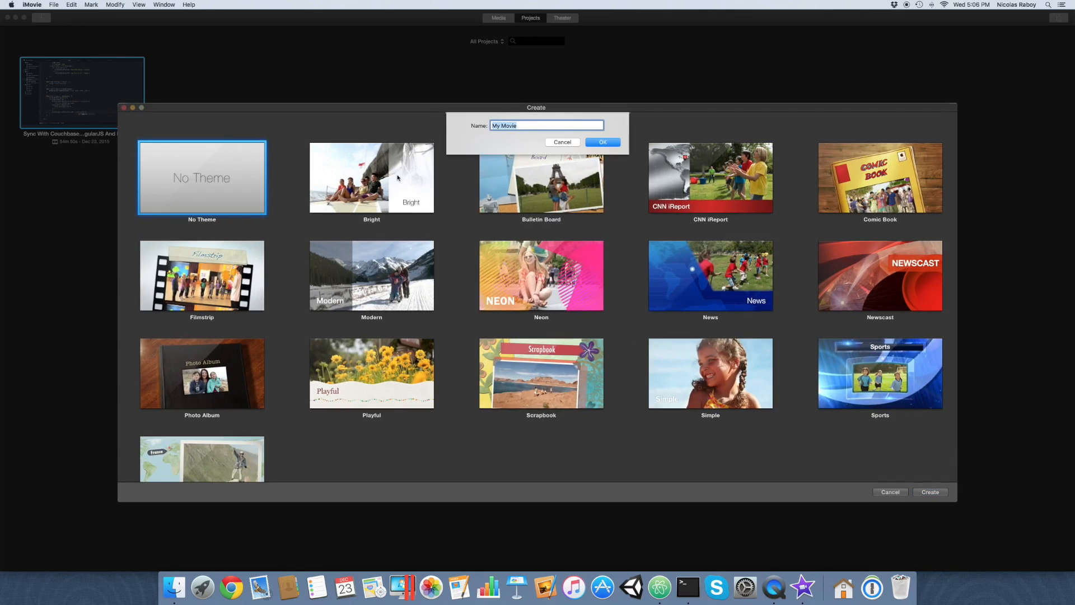
text(Video Tutorials)
click(615, 144)
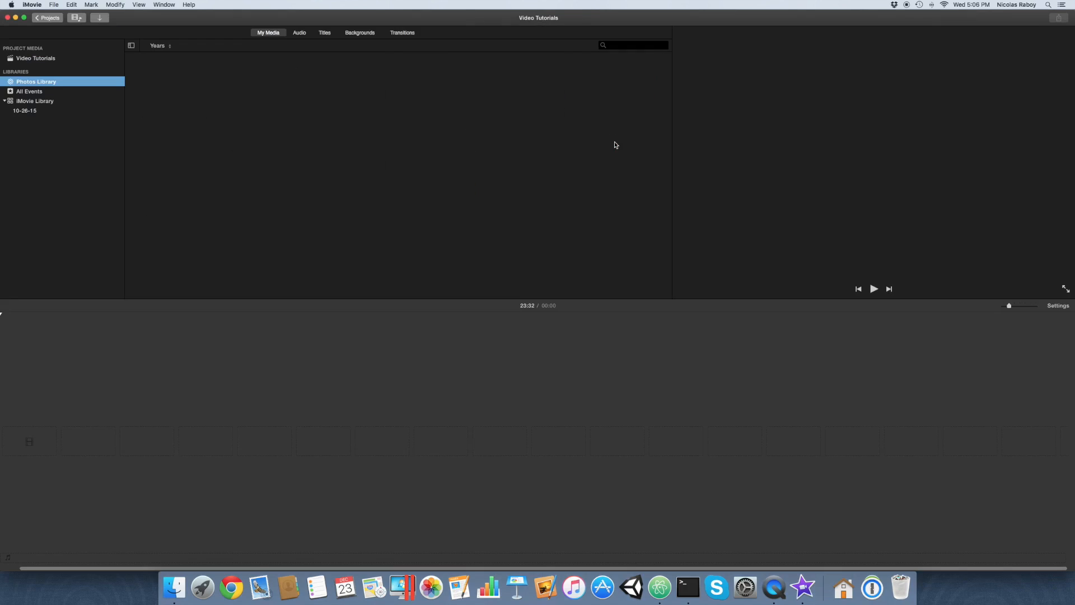
Import sample-video, the 2015-12-23 screen shot and Video Intro from the Desktop into the Video Tutorials project media.
click(38, 59)
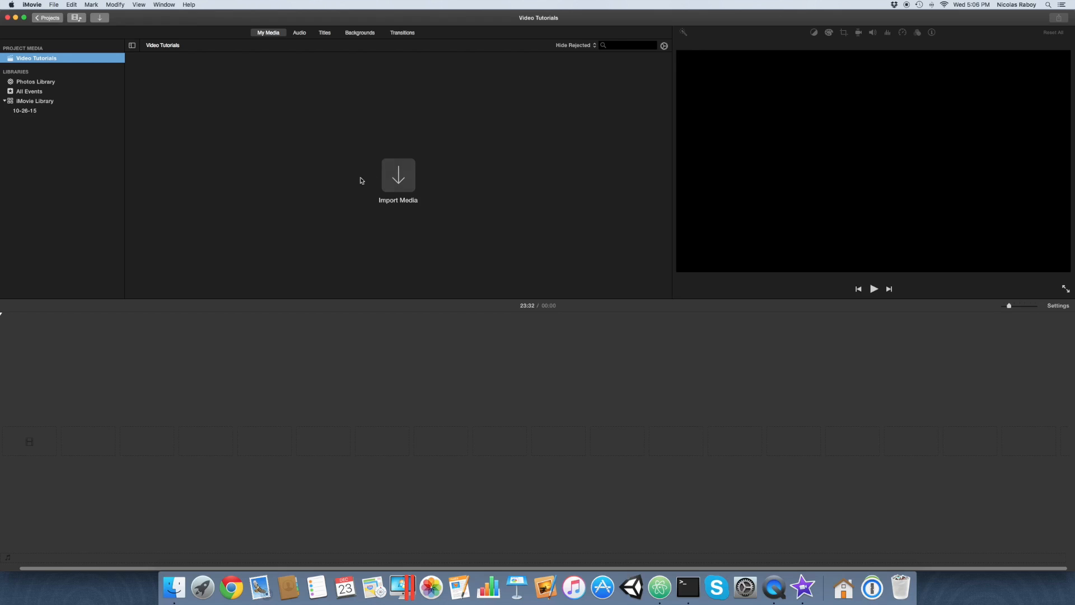
click(397, 179)
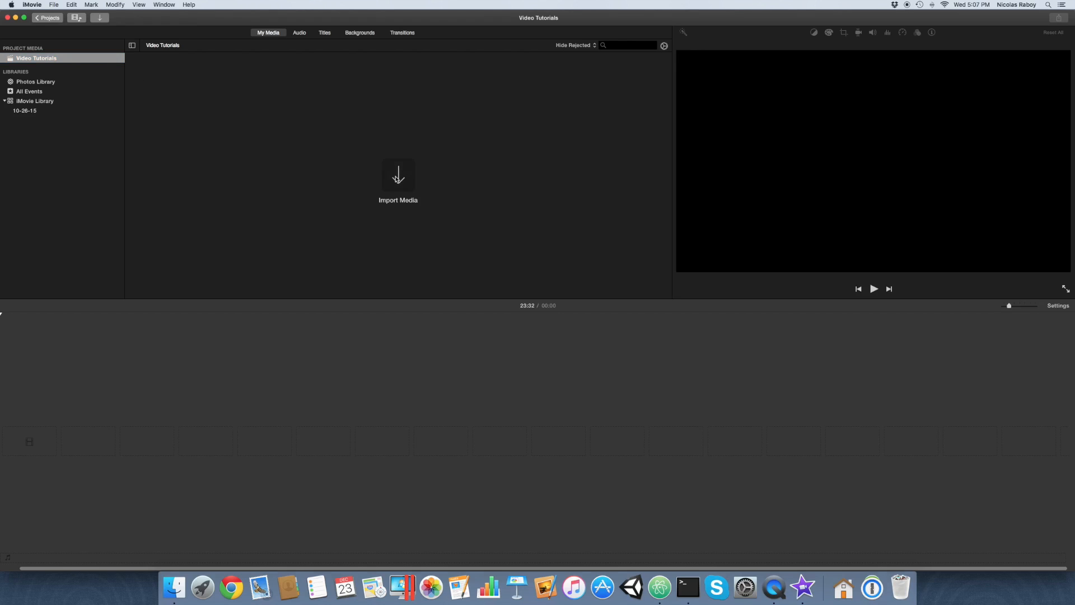
click(295, 156)
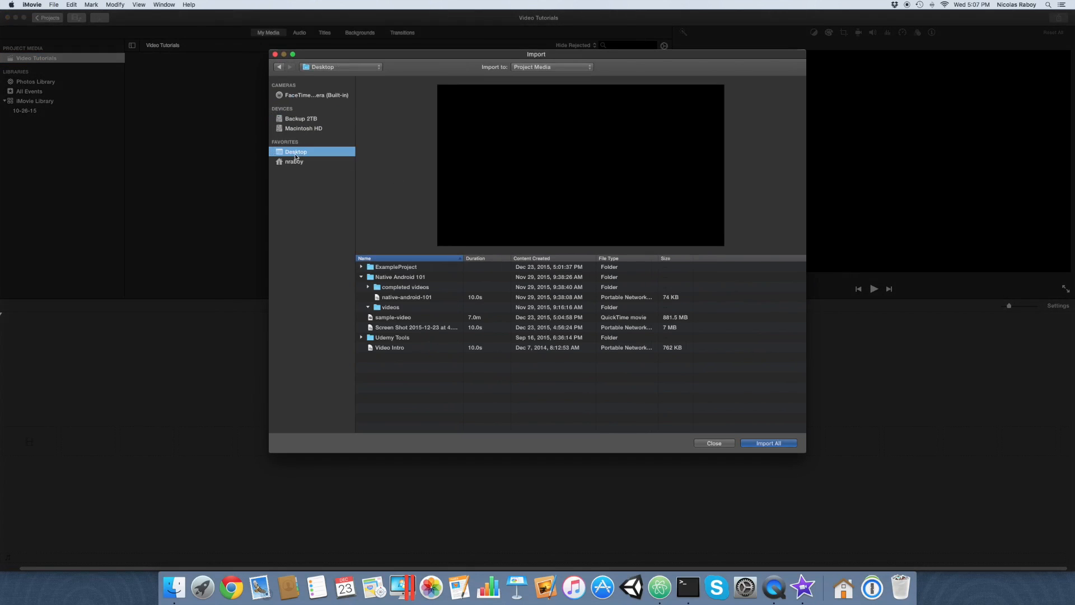
click(410, 318)
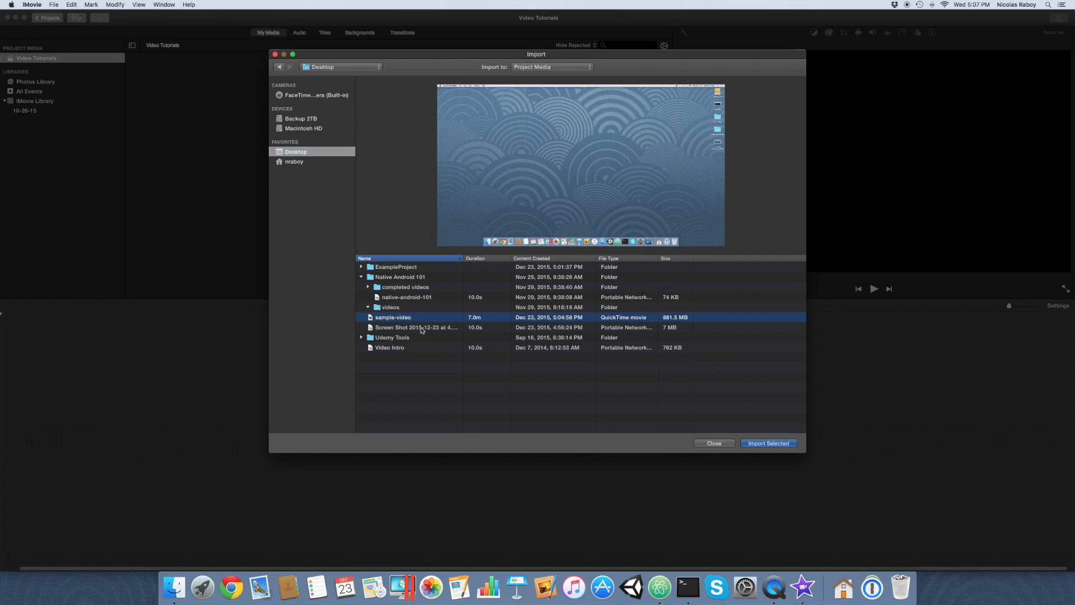
shift+click(427, 328)
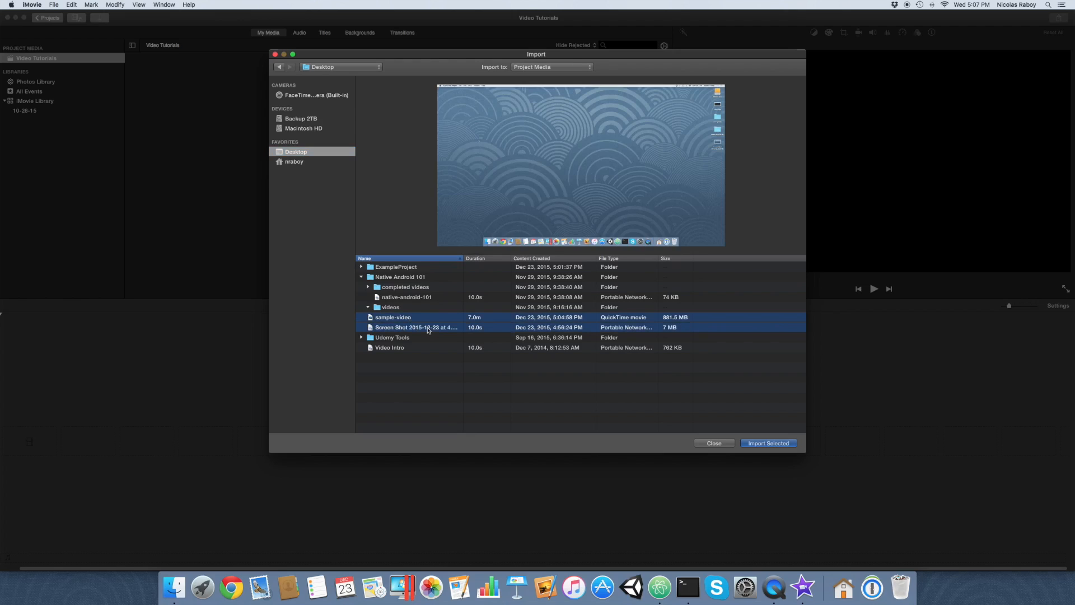
super+click(395, 352)
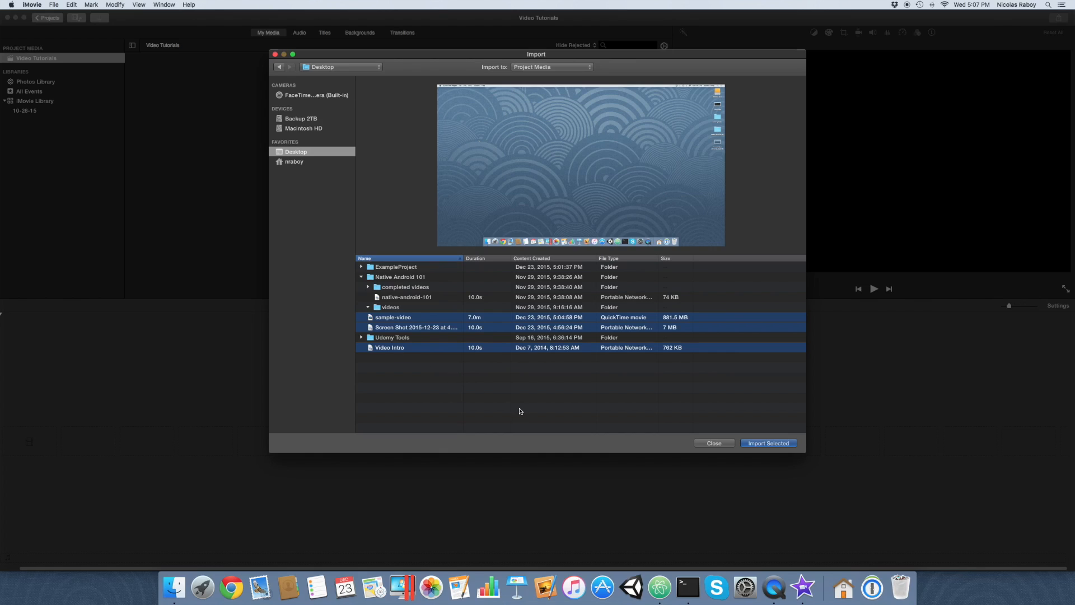
click(769, 443)
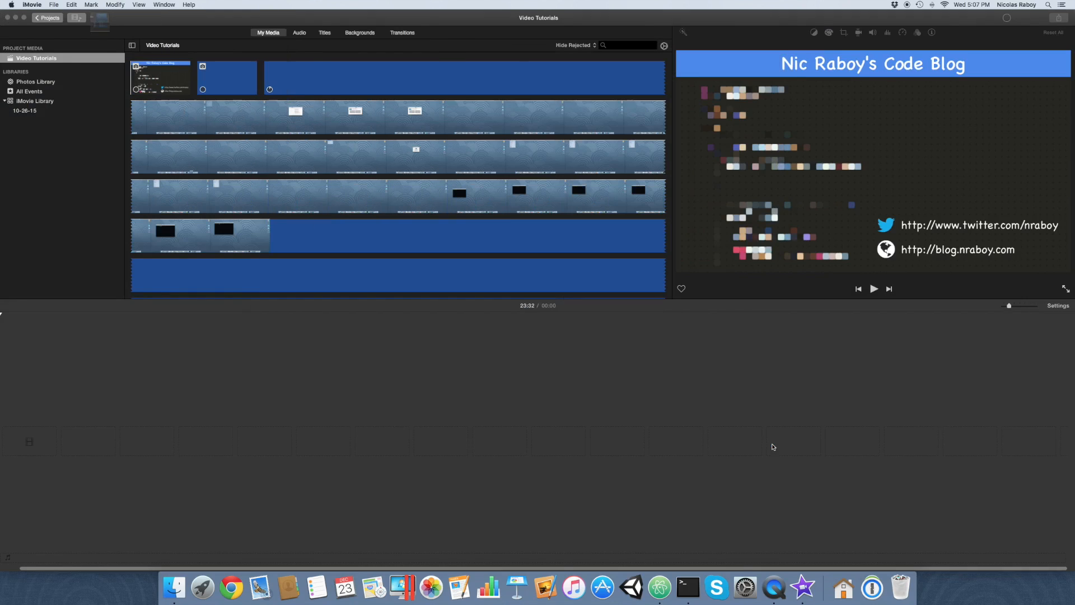
Add the Video Intro image to the empty timeline and set its cropping style to Crop to Fill.
click(180, 83)
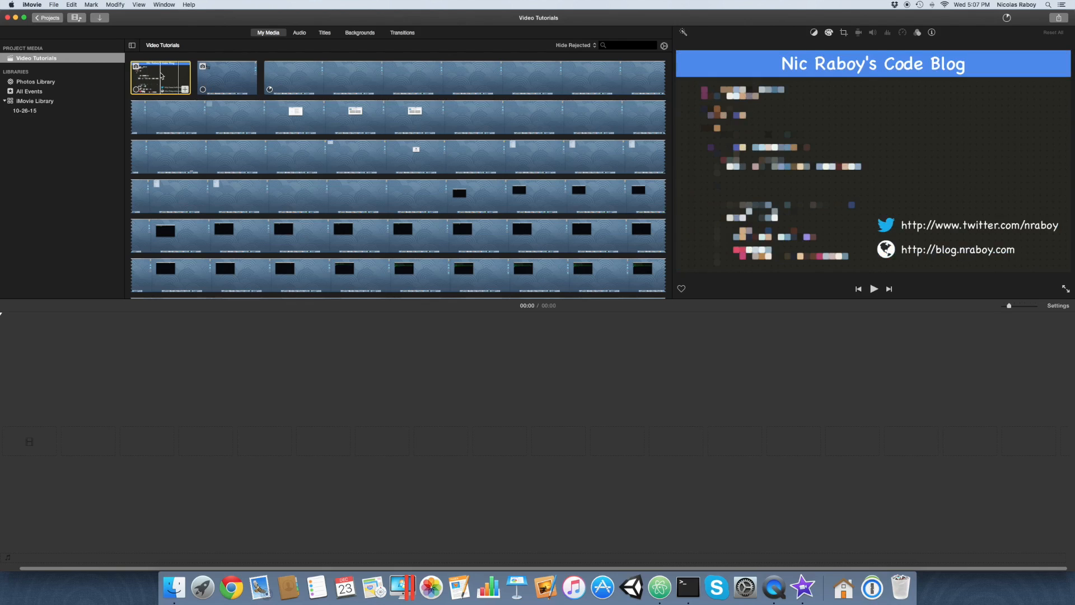
drag(161, 76, 44, 412)
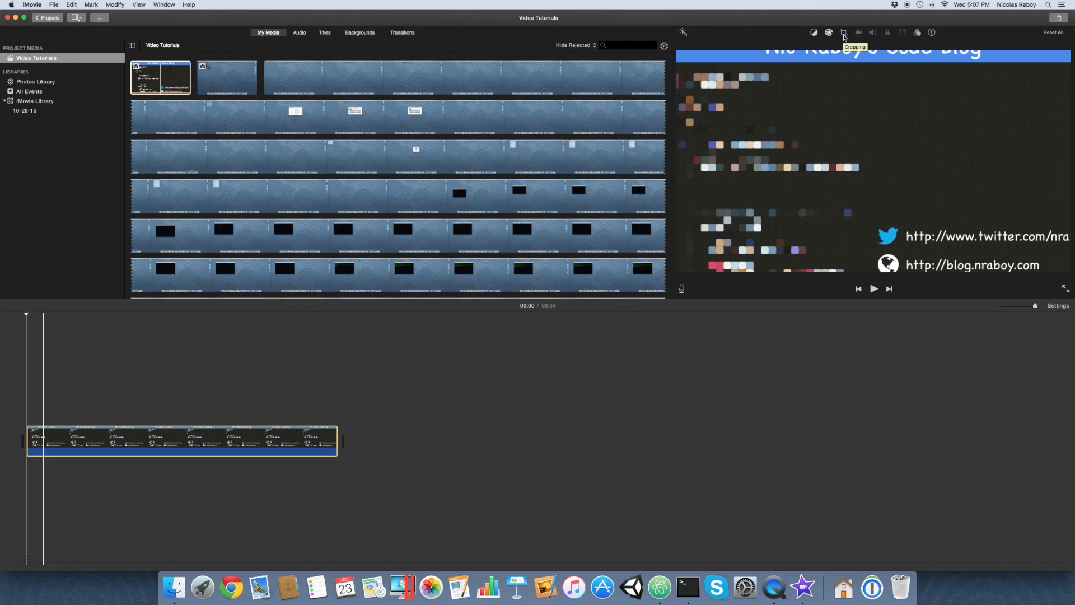
click(317, 433)
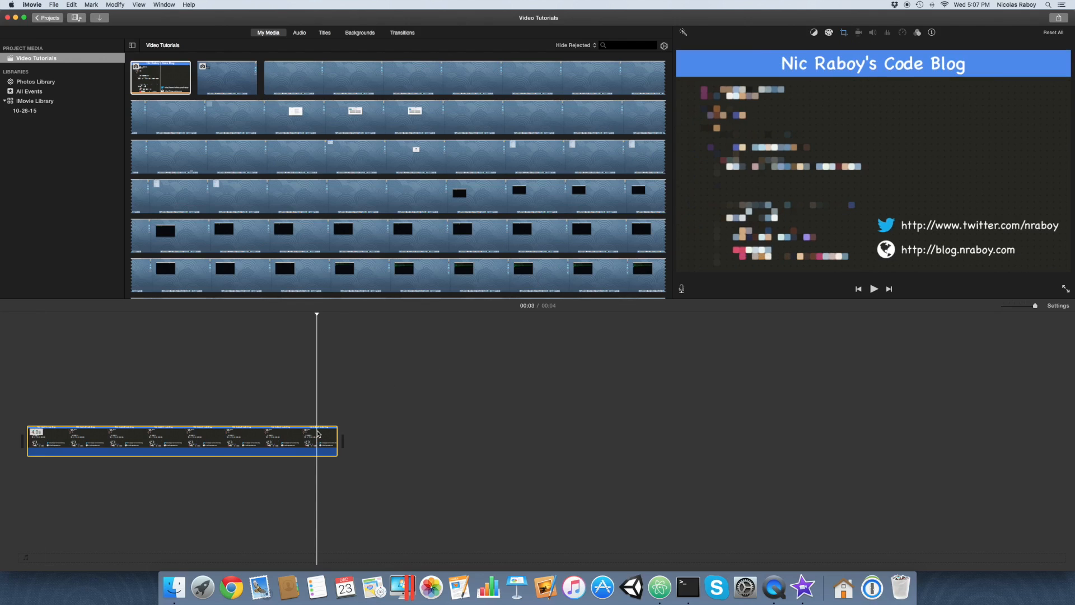
click(843, 33)
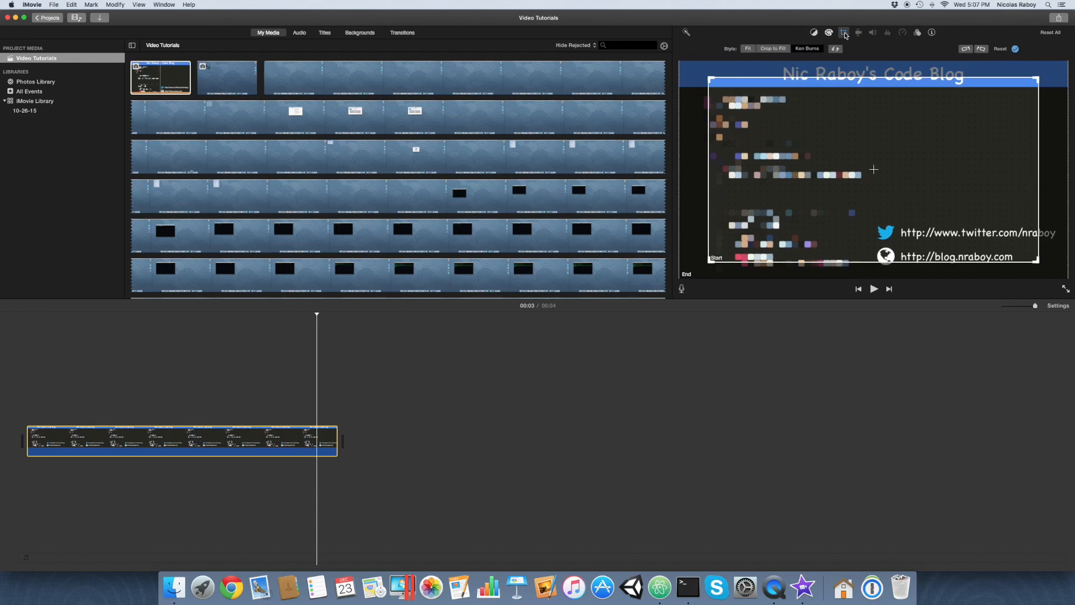
click(773, 50)
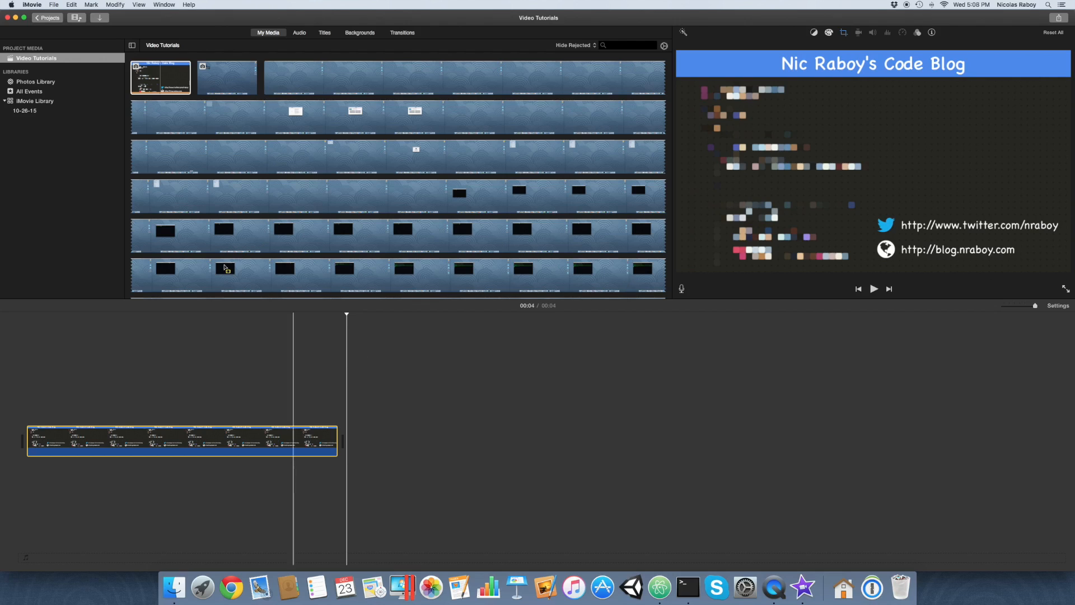
Add the whole sample-video clip to the timeline directly after the intro image.
click(291, 82)
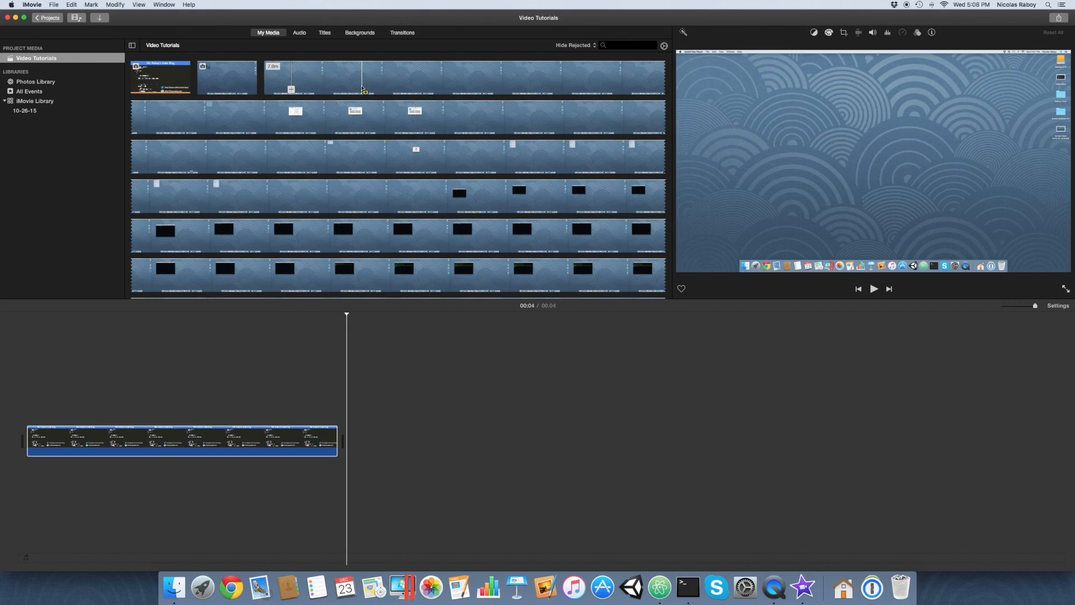
click(362, 88)
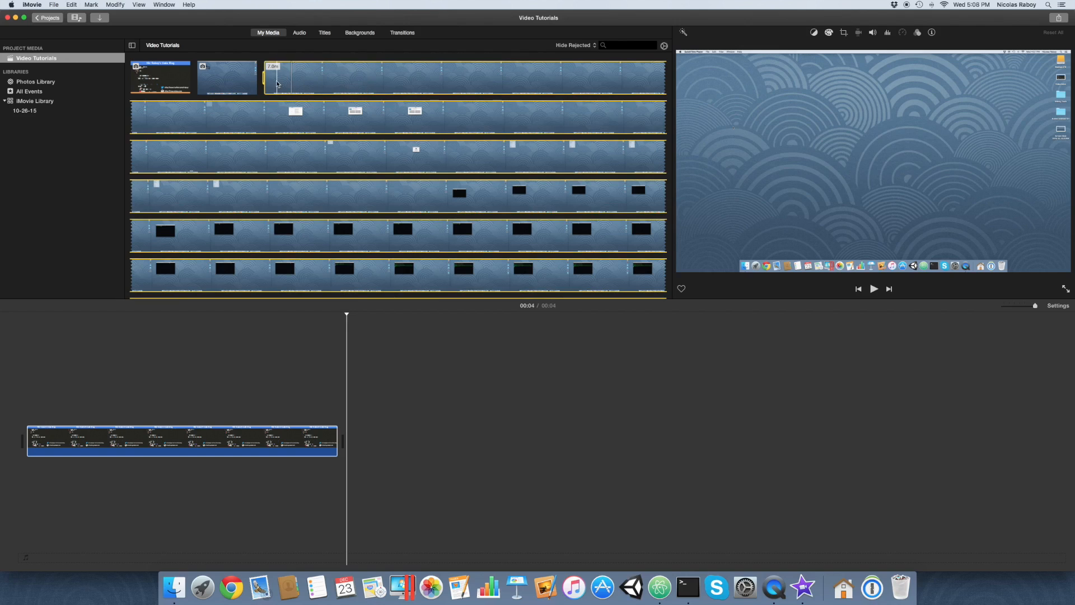
drag(277, 84, 356, 433)
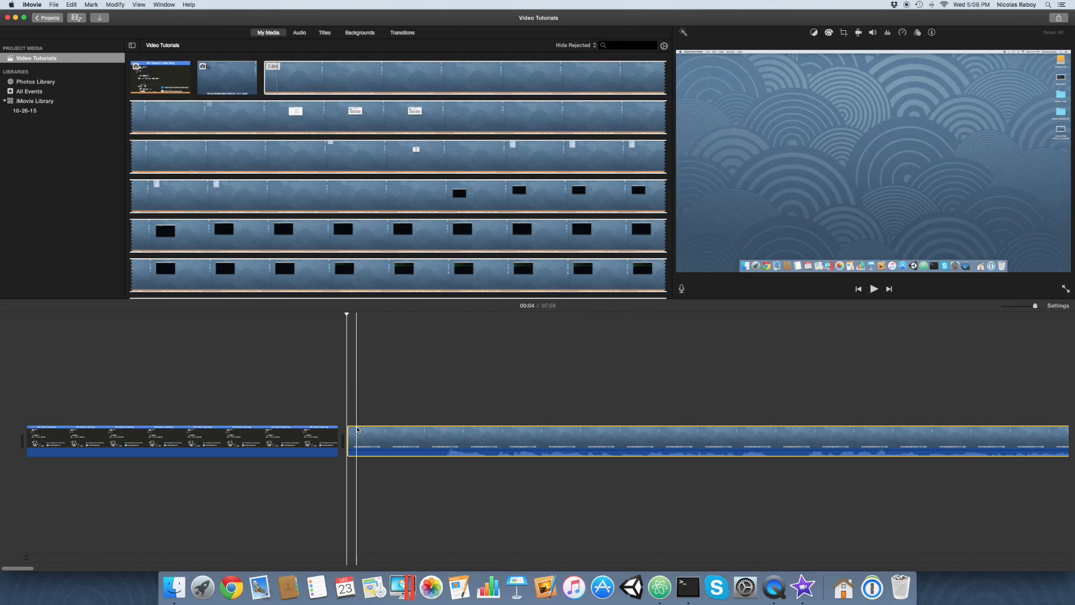
Shorten the intro image clip in the timeline by trimming its end.
click(317, 437)
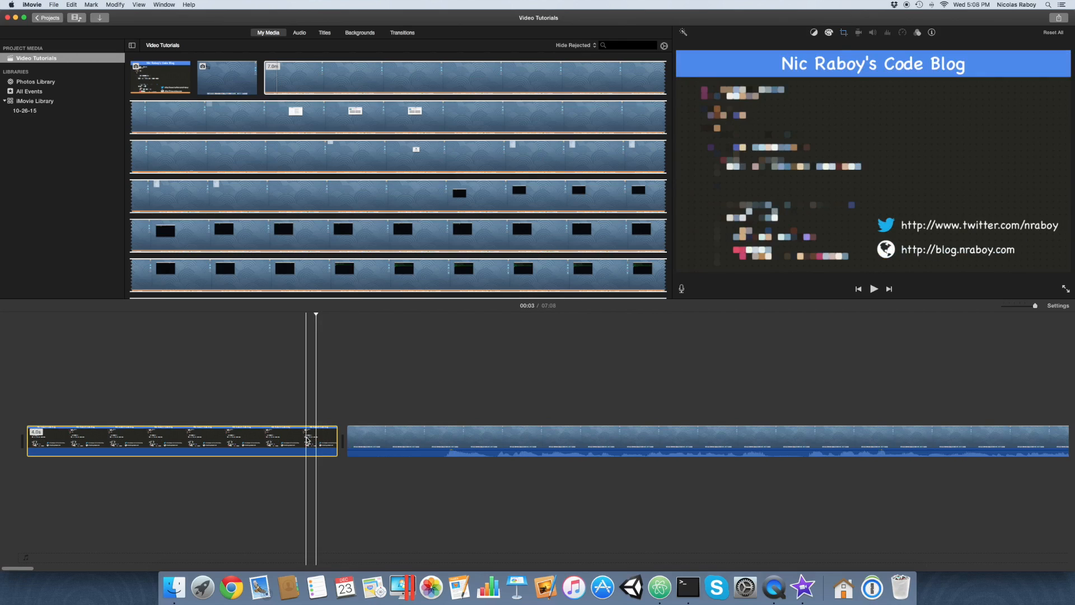
click(334, 442)
drag(334, 443, 215, 448)
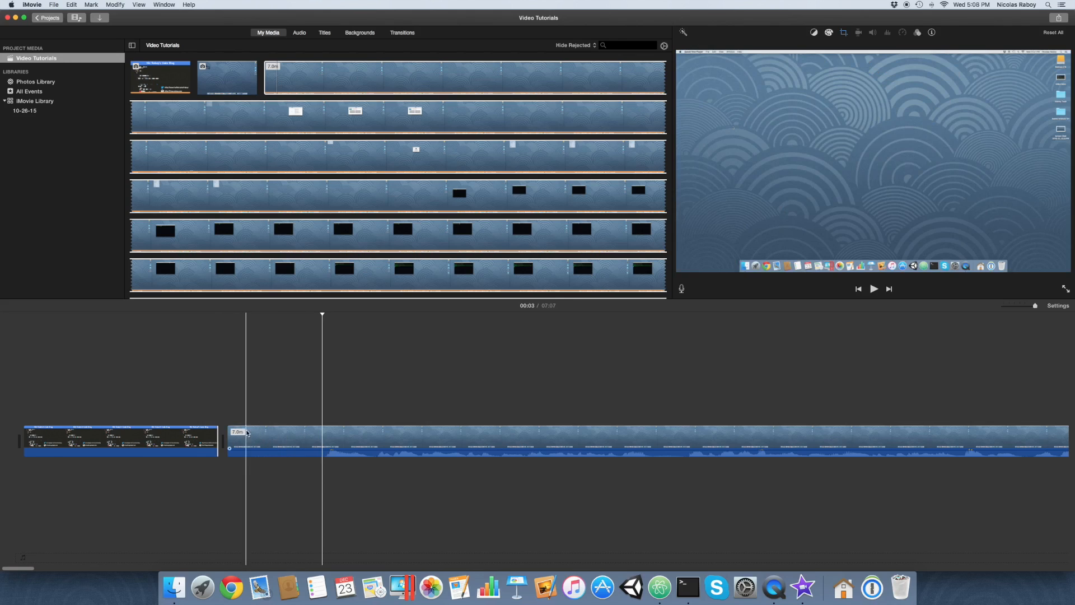
Split the sample-video clip about 0.8 s from its start and delete the short first piece.
key(r)
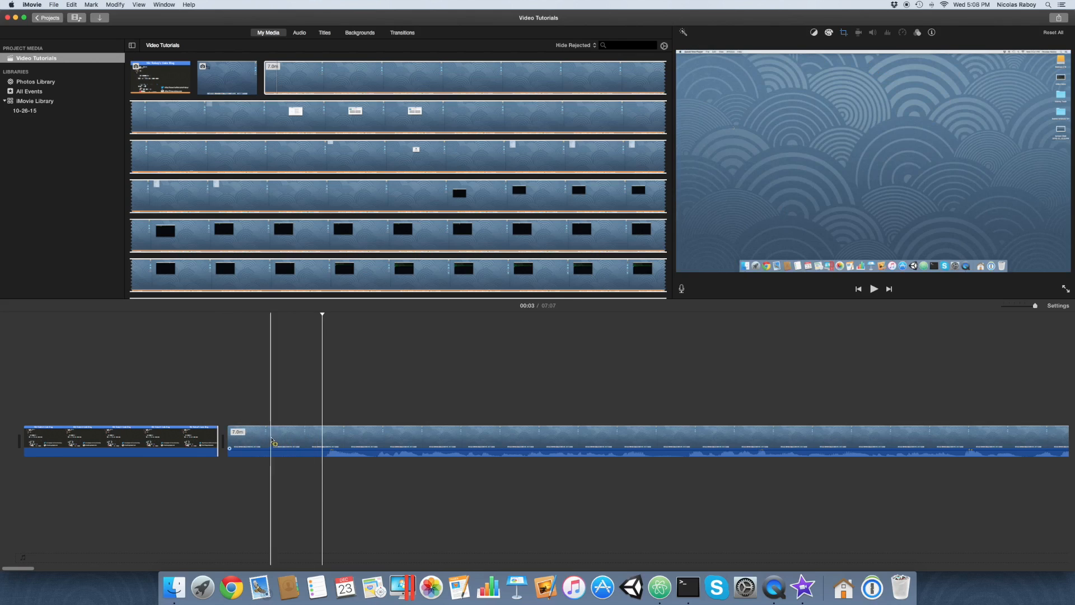
click(293, 440)
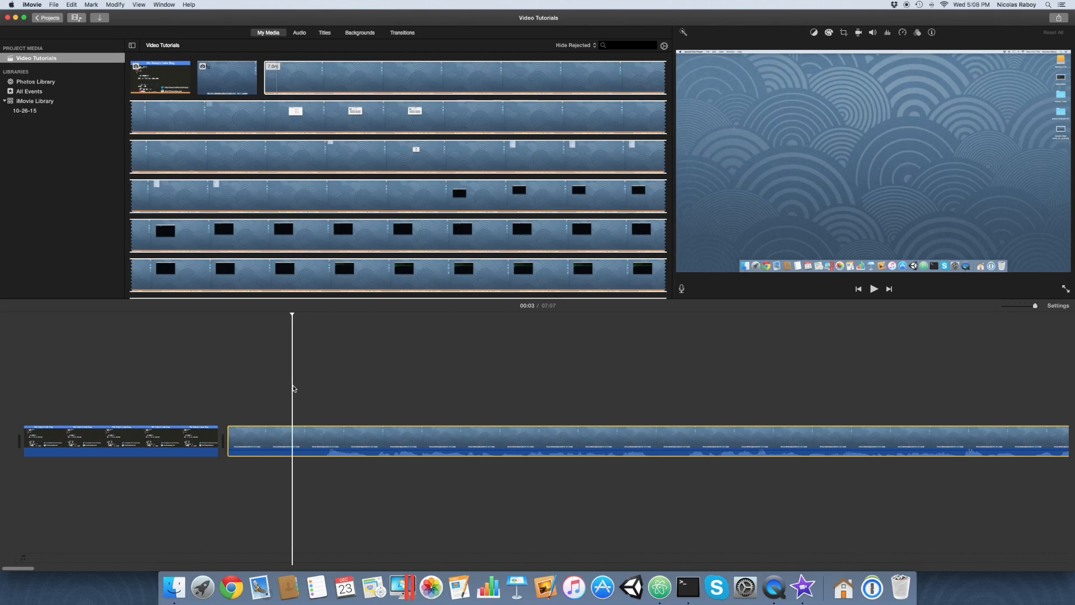
key(super+b)
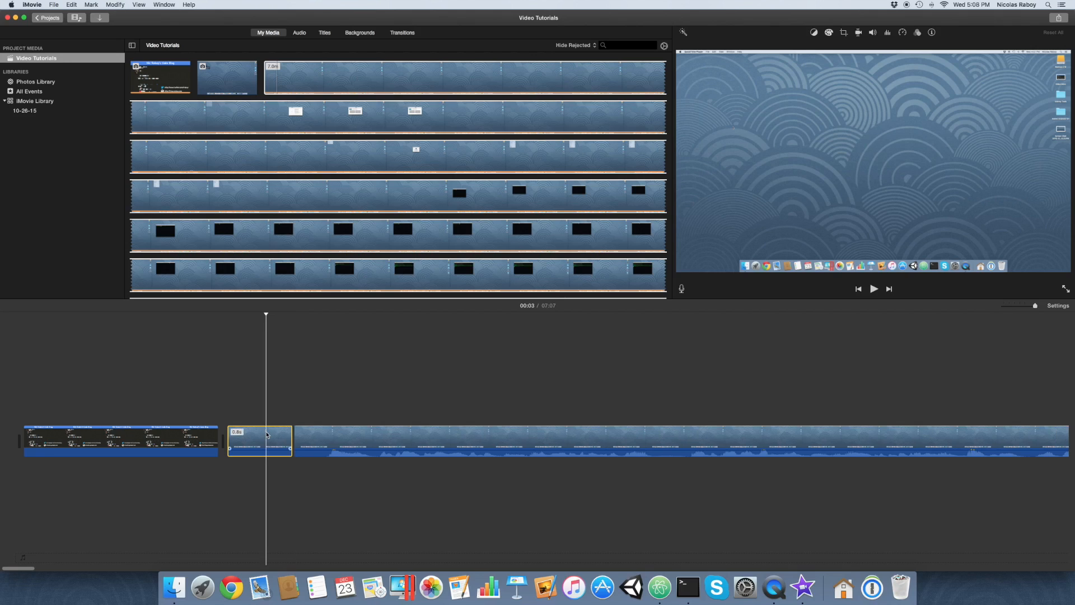
key(Delete)
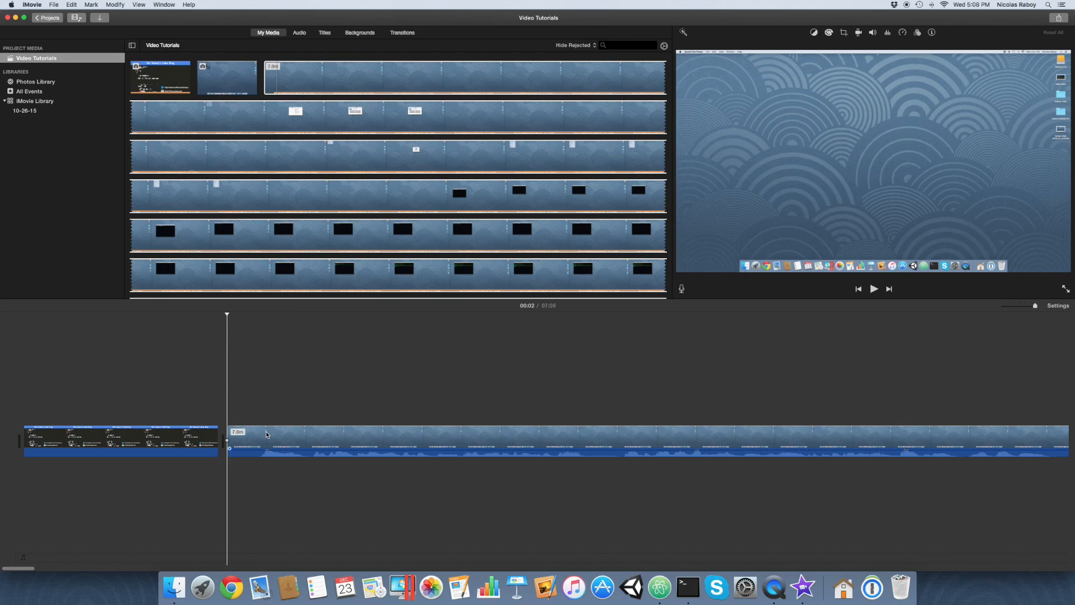
Add a Cross Dissolve transition between the intro image and the sample-video clip and shorten its duration.
click(396, 34)
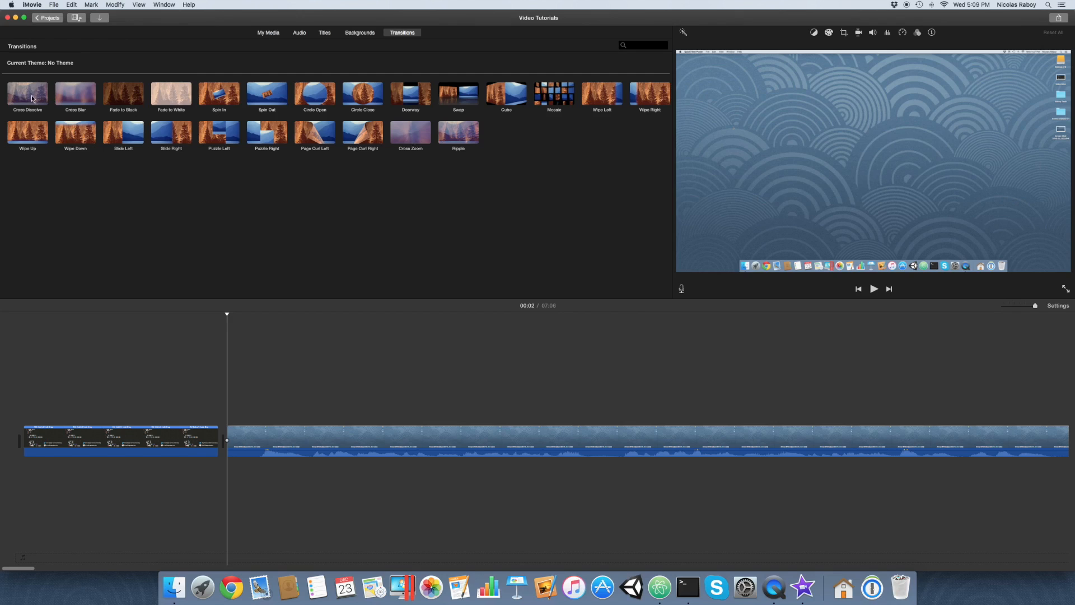
drag(32, 100, 140, 437)
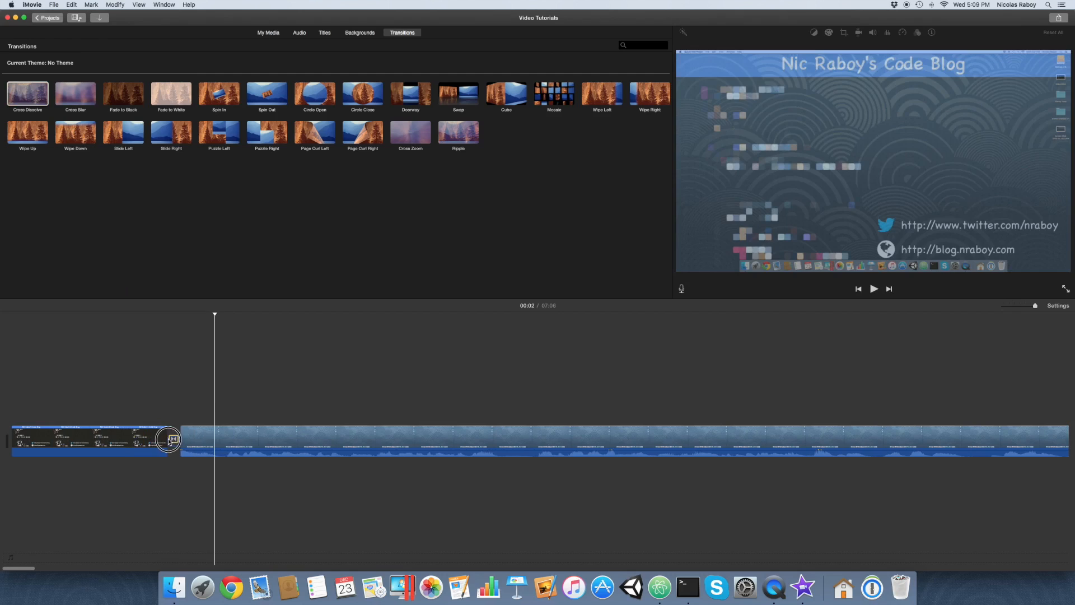
click(172, 440)
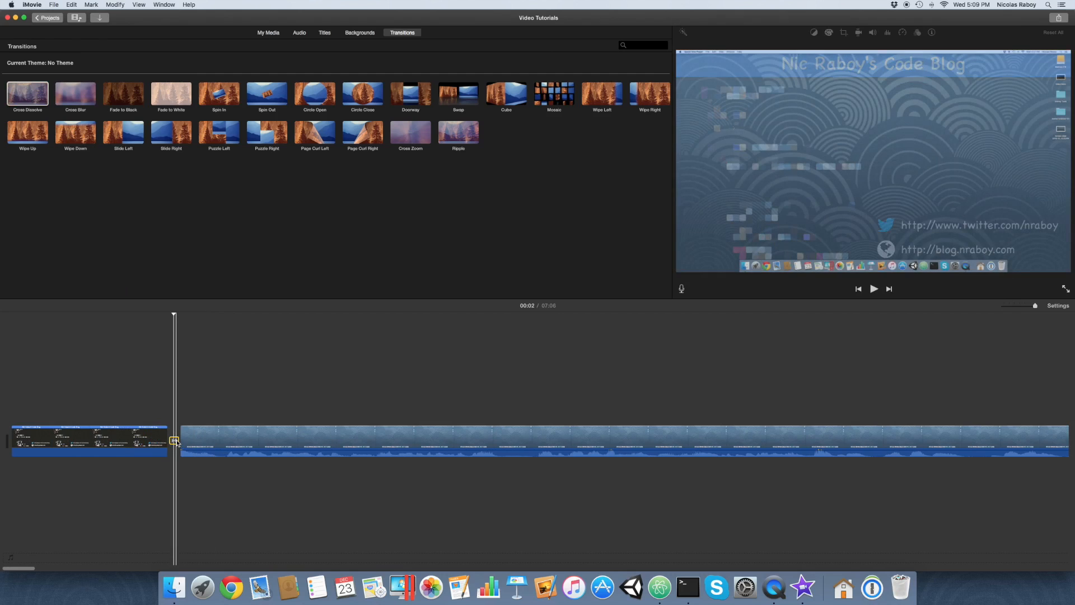
double_click(174, 441)
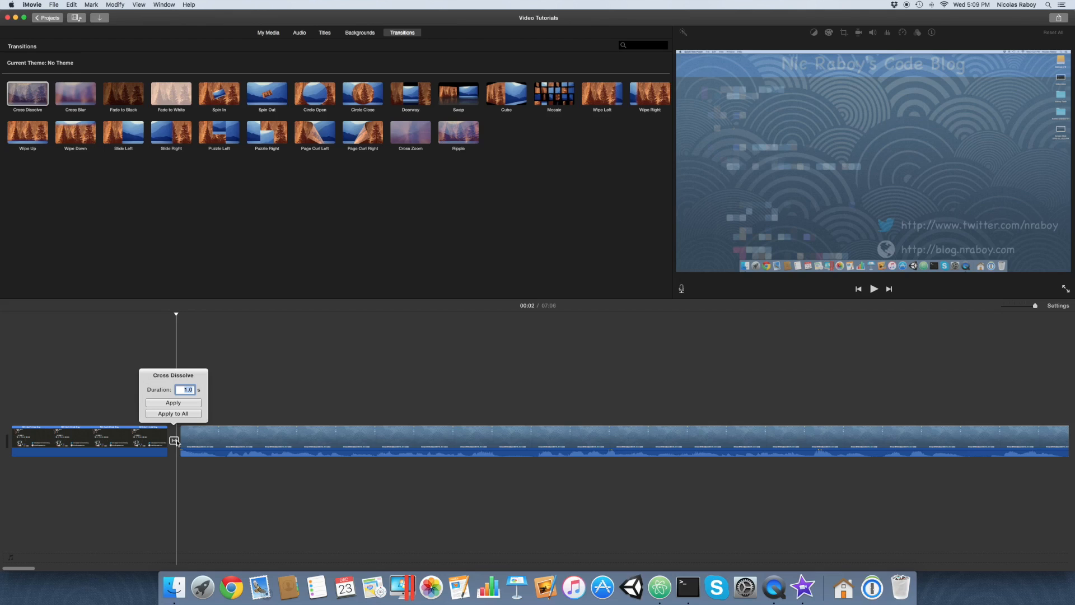
text(0.5)
key(Return)
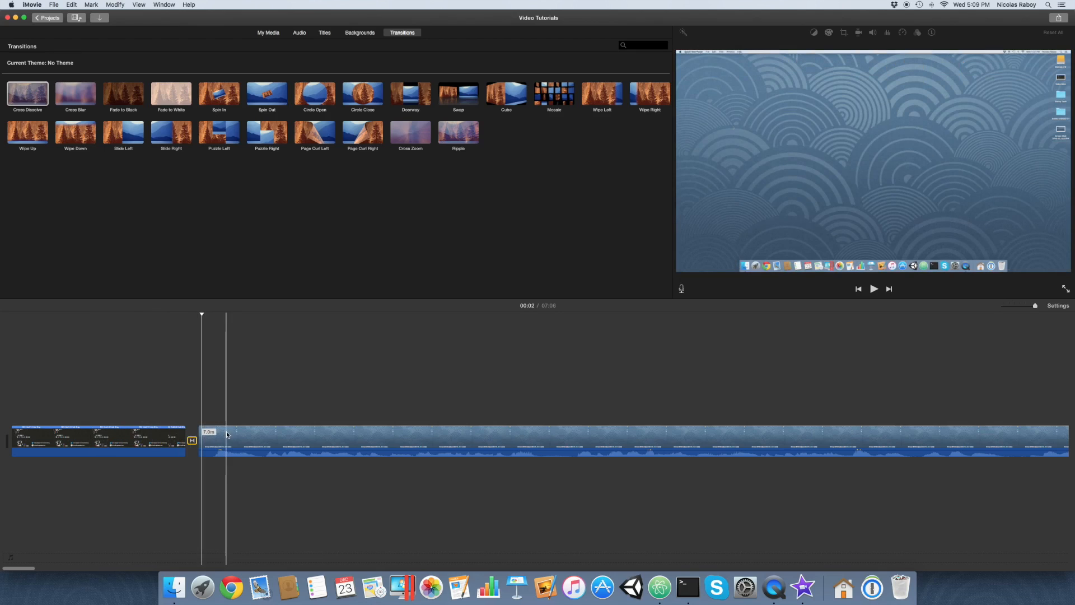
Look through the sample-video clip in the timeline for the part where the QuickTime Player File menu is open.
scroll(359, 436, right, 5)
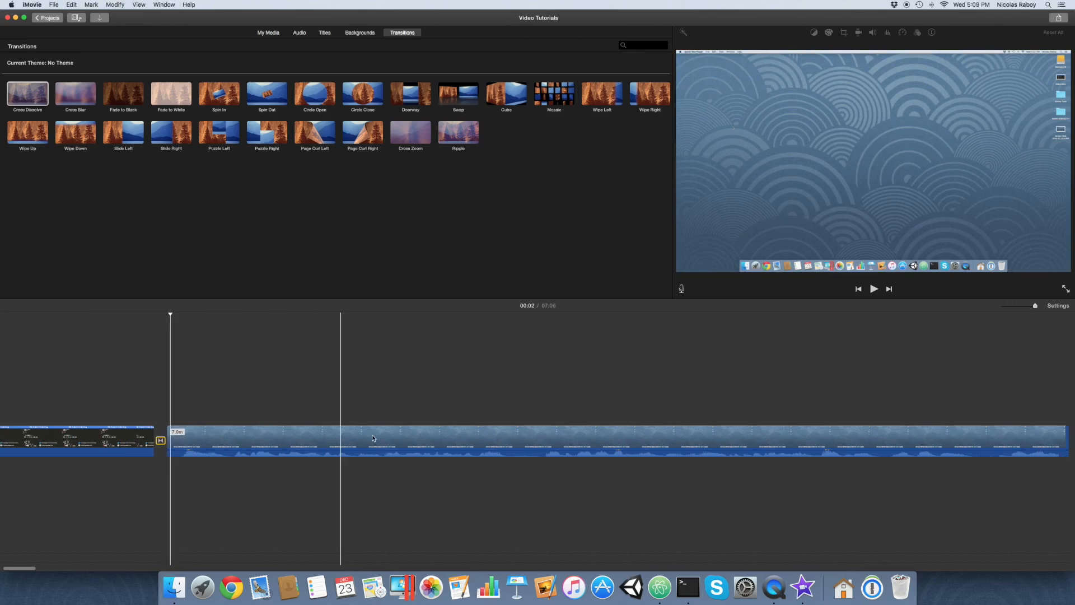
scroll(373, 438, right, 5)
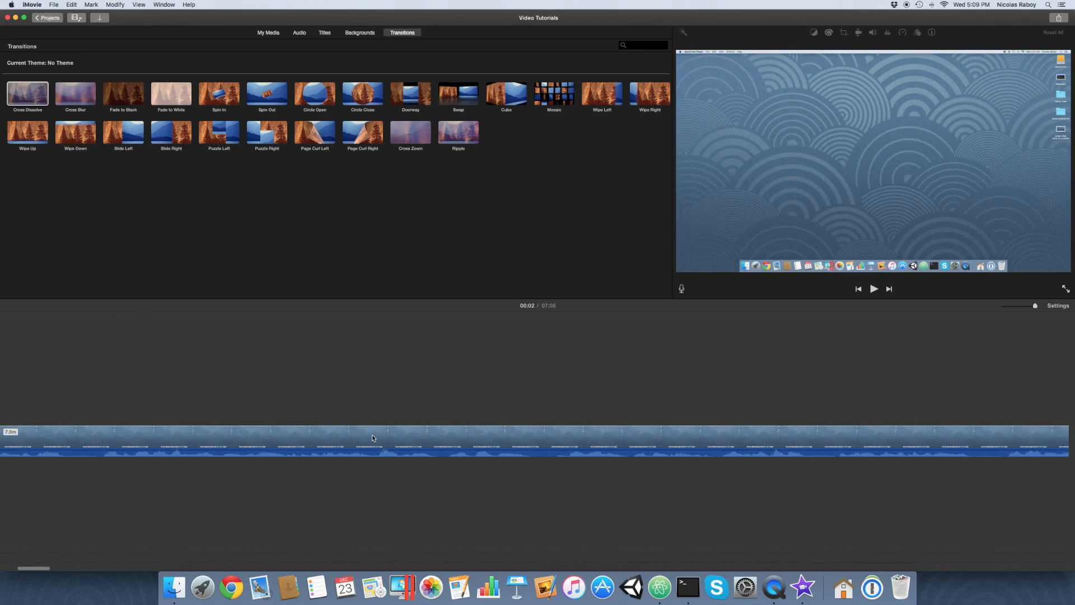
scroll(445, 436, right, 15)
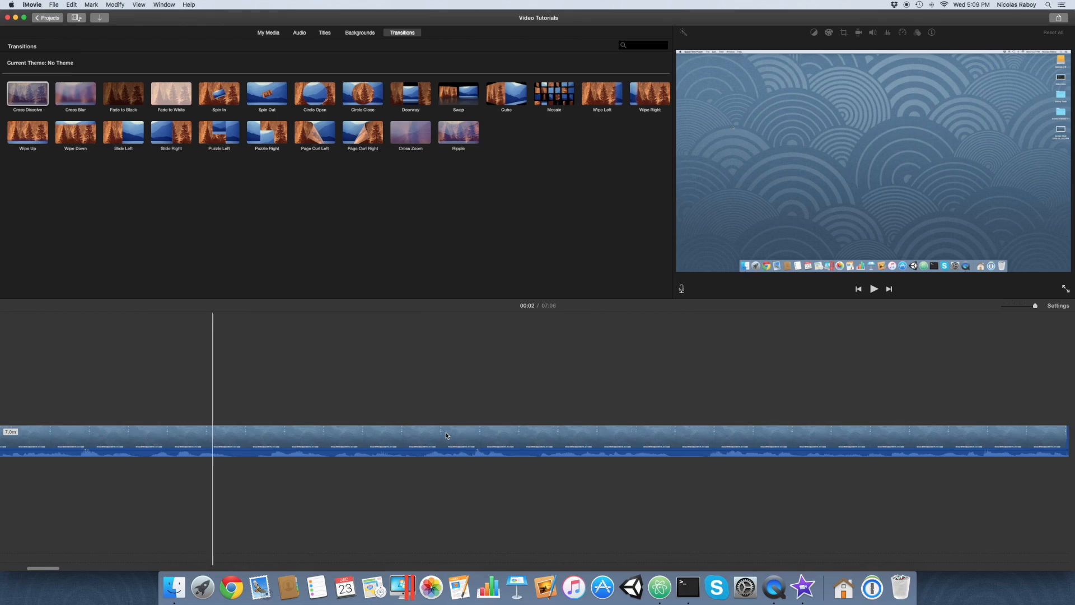
scroll(447, 435, right, 10)
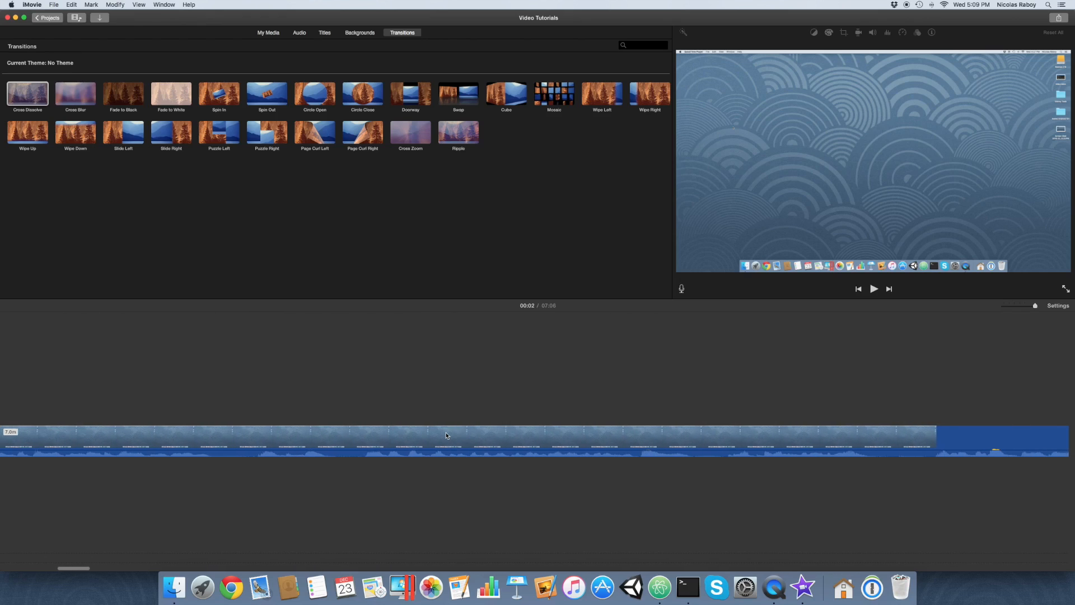
scroll(690, 437, right, 5)
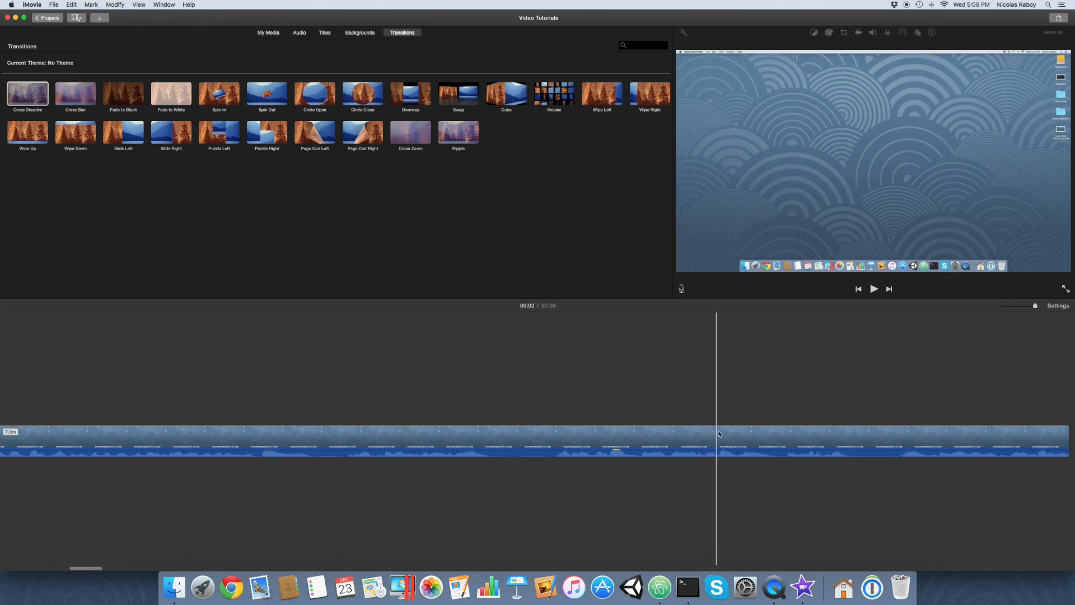
scroll(872, 435, right, 5)
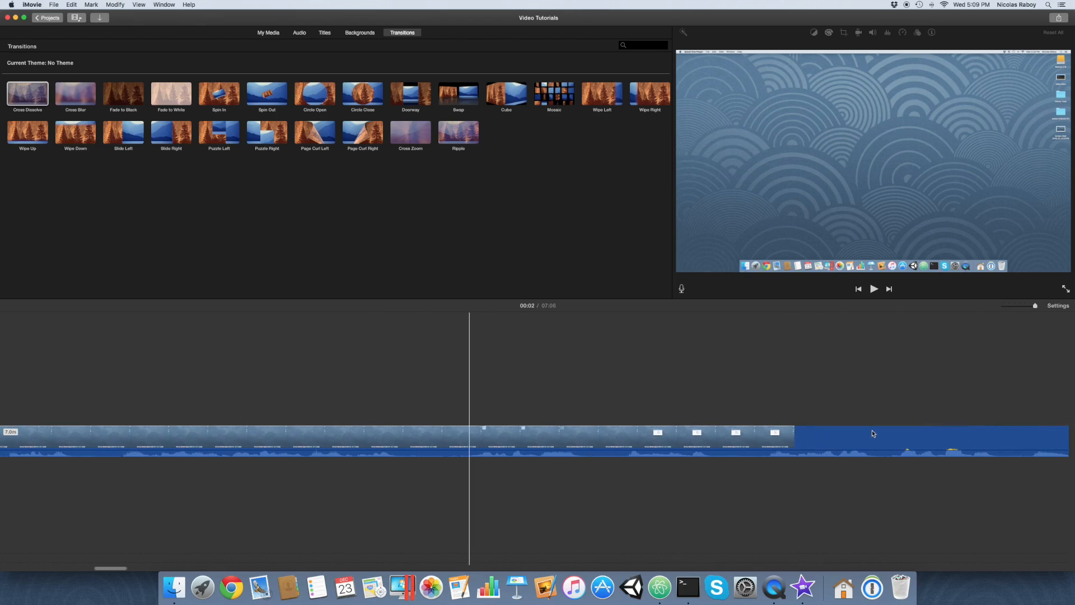
scroll(871, 434, right, 5)
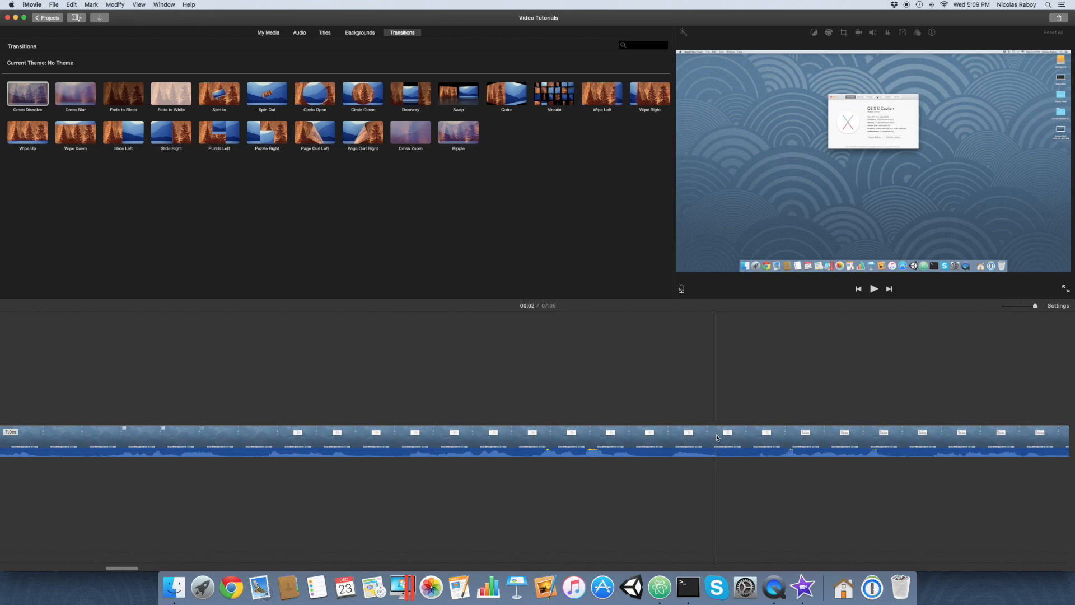
scroll(717, 437, right, 3)
scroll(884, 443, right, 5)
scroll(804, 440, right, 5)
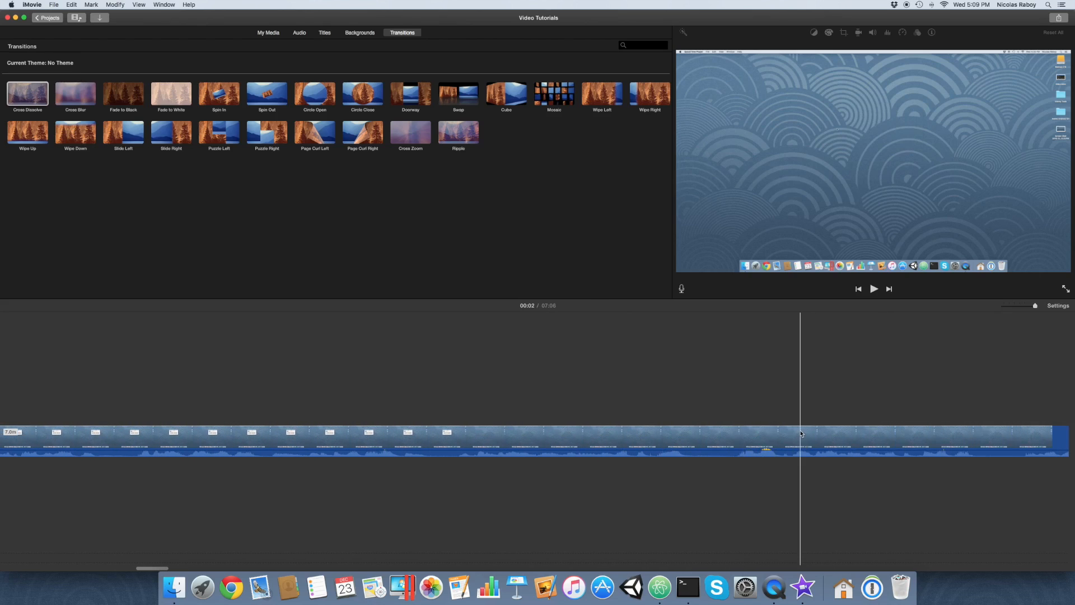
scroll(801, 434, right, 5)
scroll(834, 451, right, 5)
scroll(831, 445, right, 5)
scroll(931, 432, right, 3)
scroll(851, 434, right, 2)
scroll(778, 437, right, 3)
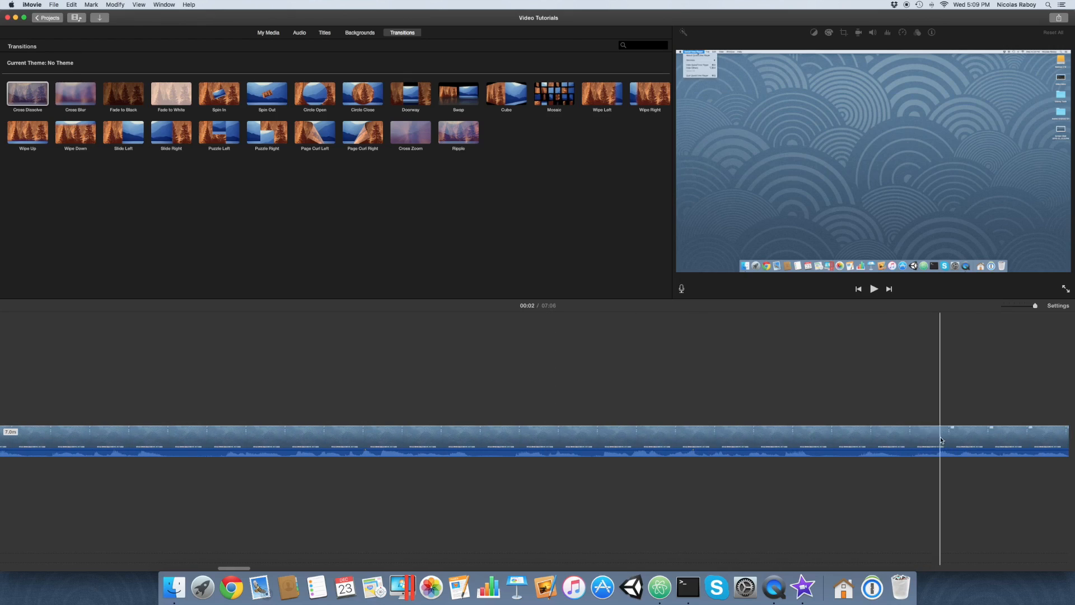
scroll(959, 440, right, 2)
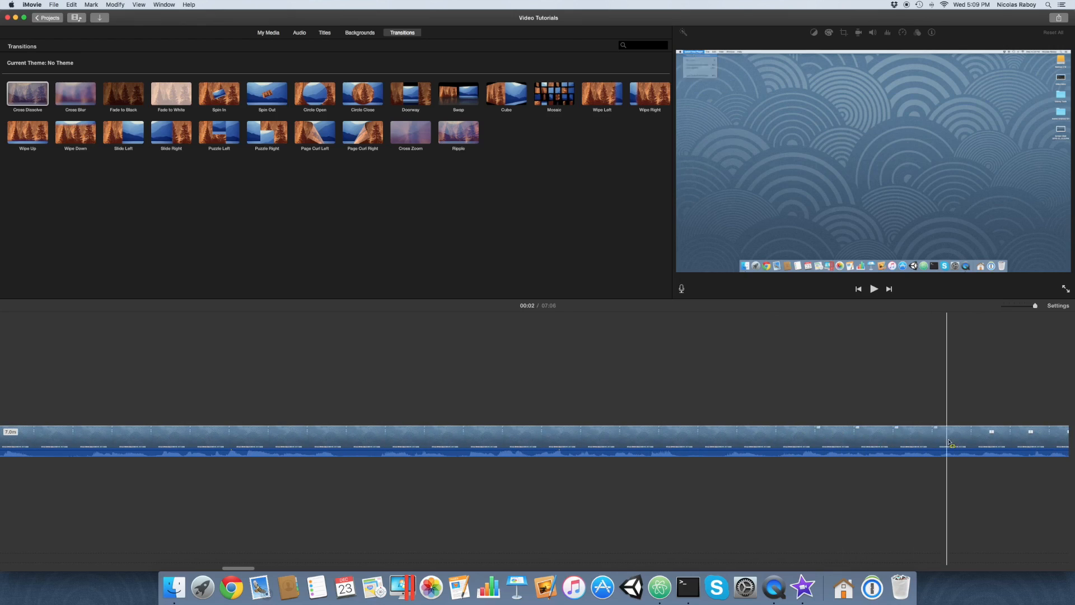
scroll(952, 443, right, 2)
scroll(951, 442, right, 1)
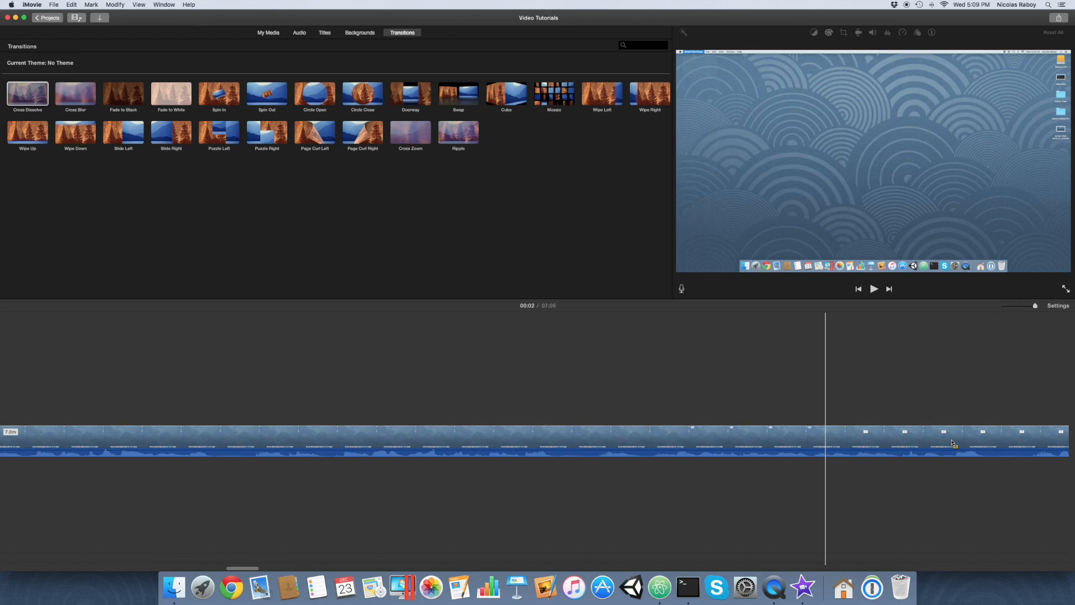
scroll(952, 442, right, 2)
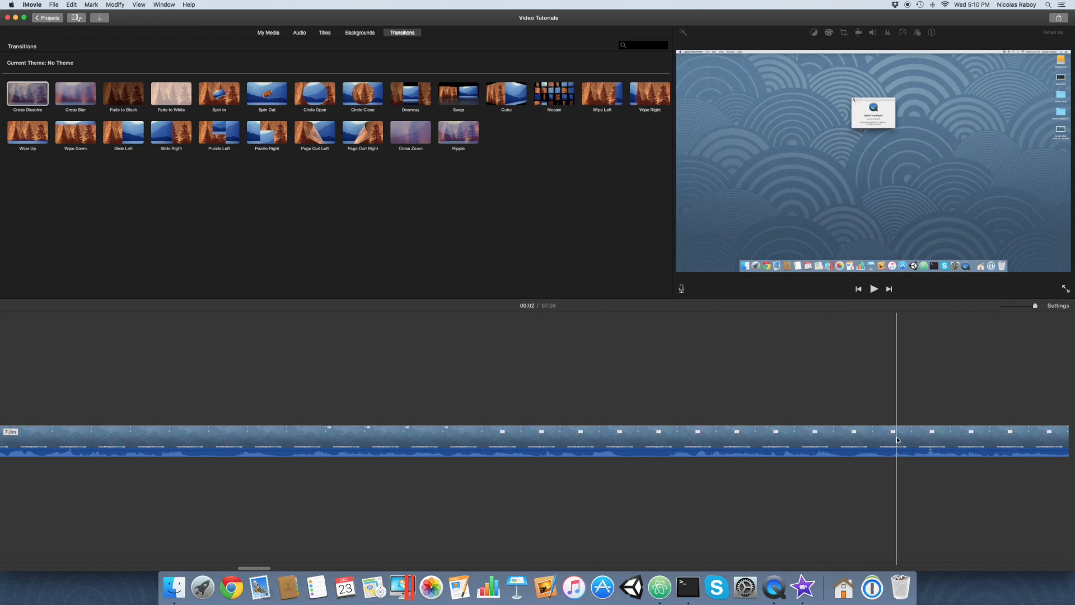
scroll(897, 440, right, 2)
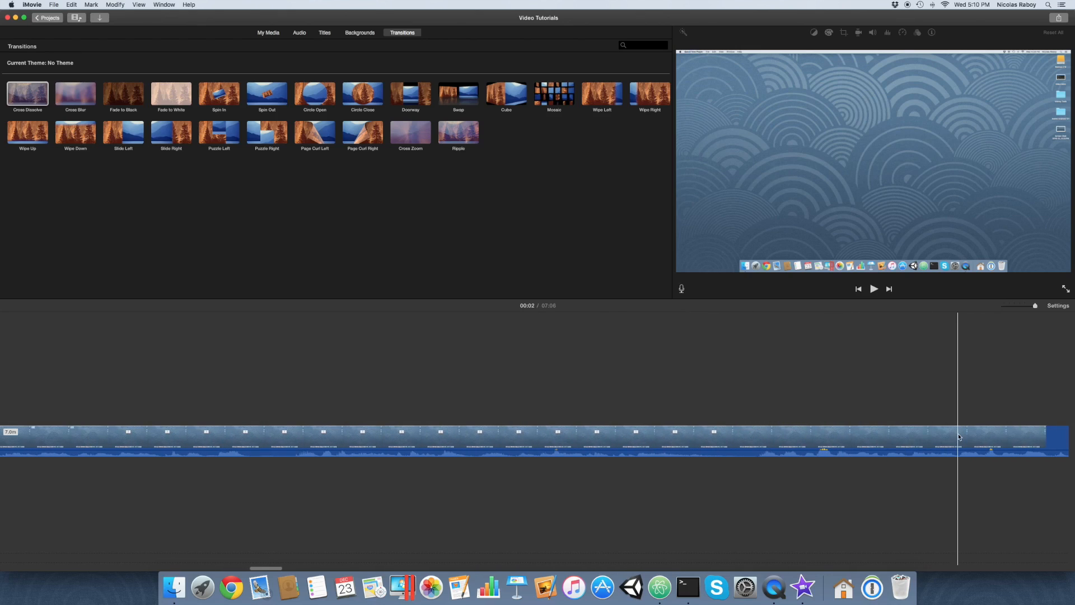
scroll(959, 438, right, 8)
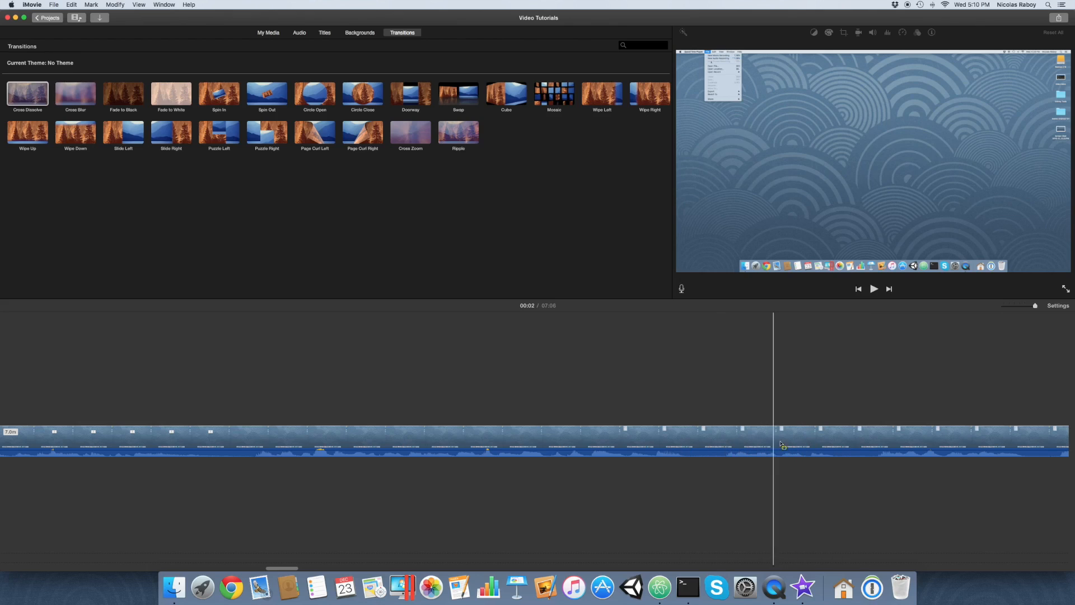
Play the sample-video clip from 01:57 to find the cut point and split the clip at 02:14.
click(879, 448)
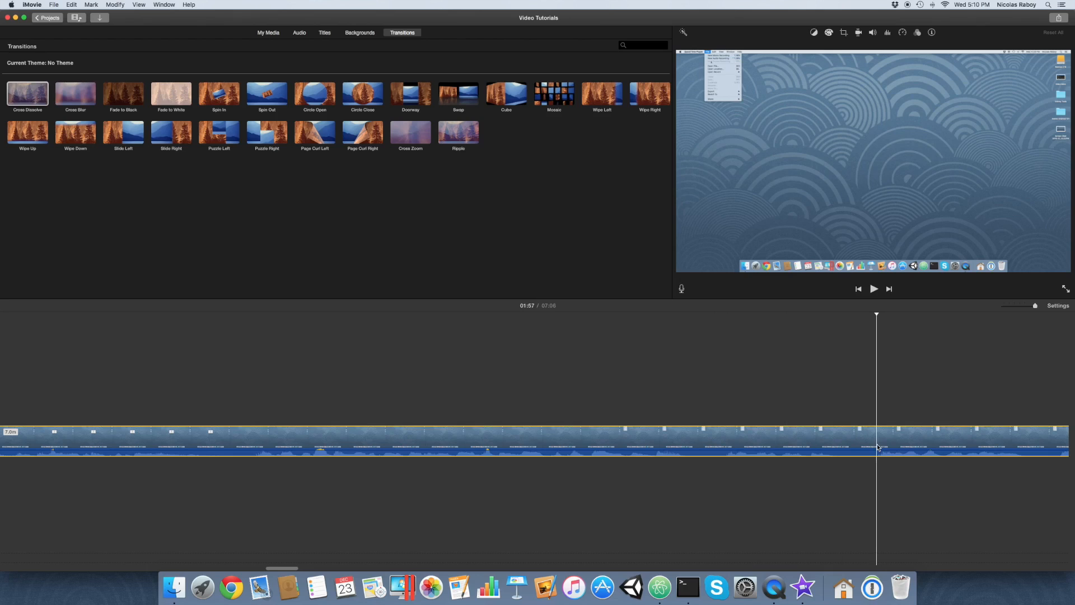
click(873, 289)
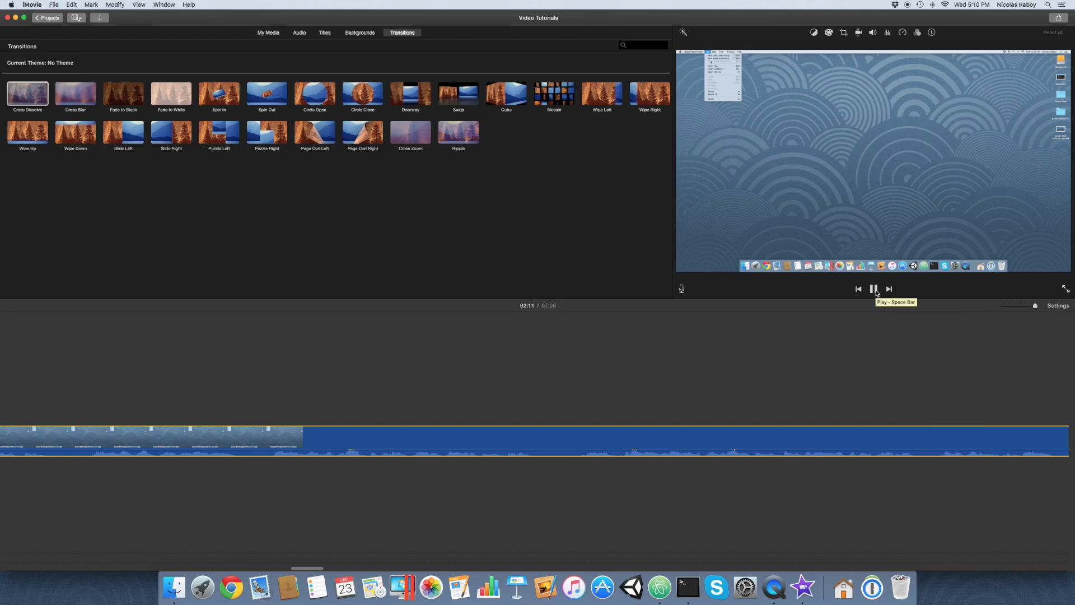
click(875, 290)
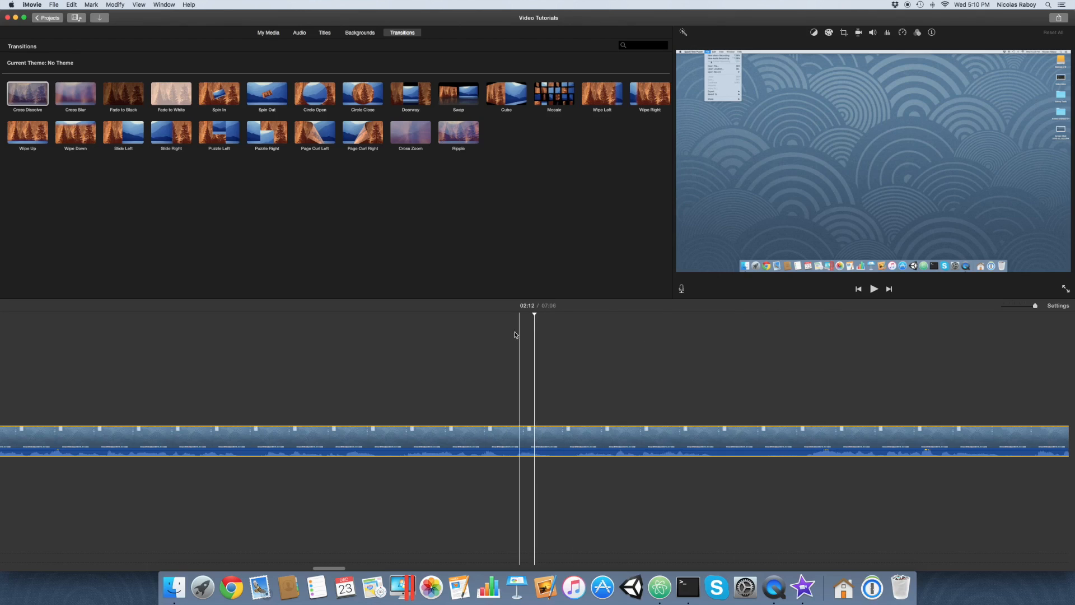
click(873, 298)
click(874, 294)
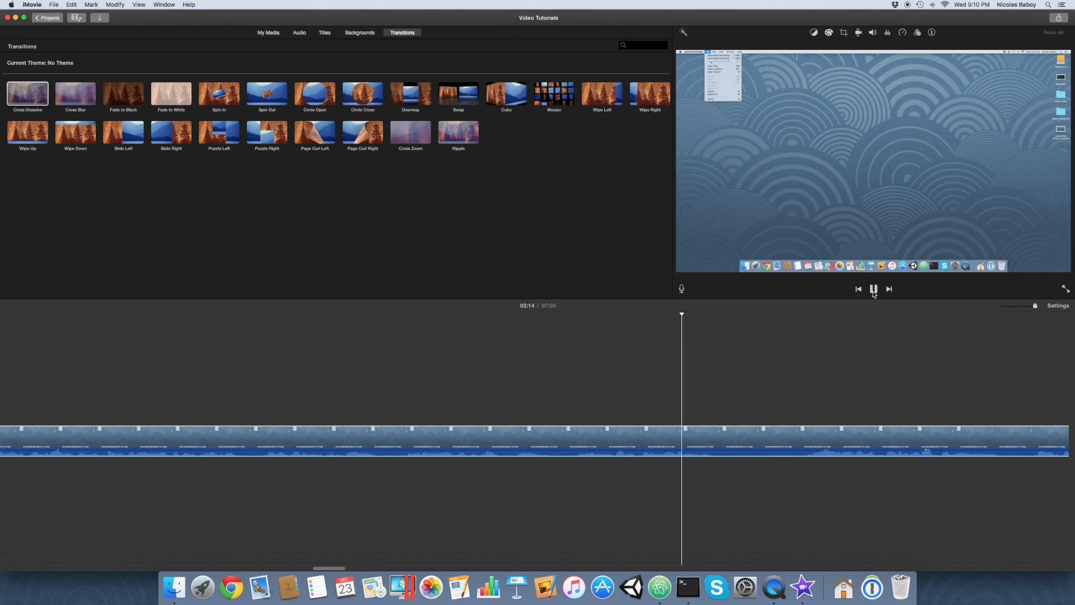
click(873, 288)
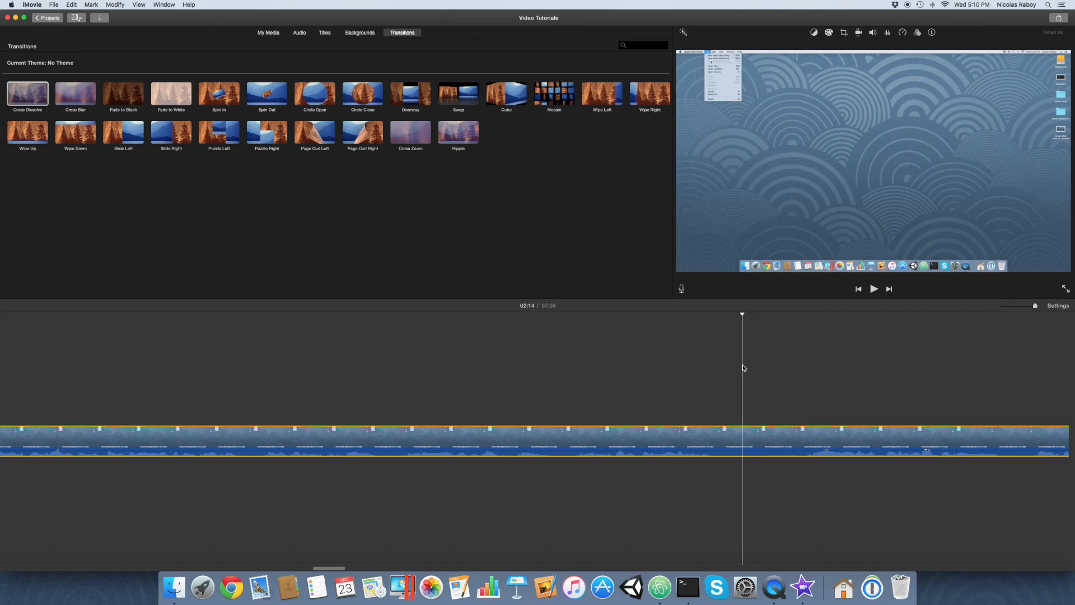
key(super+b)
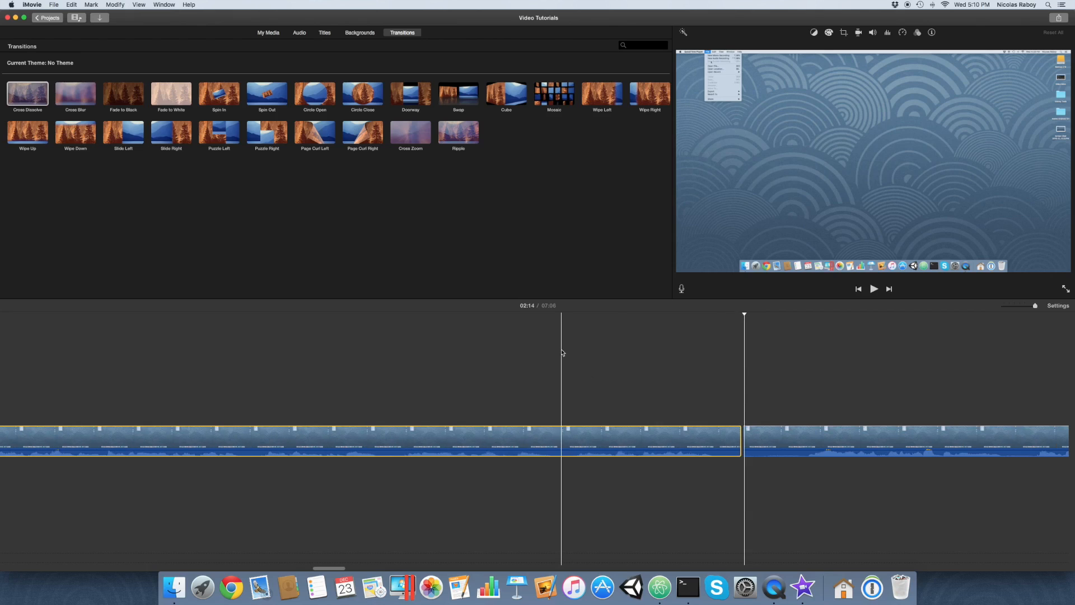
Insert the screenshot of the screen-recording window from the project media at the 02:14 split, between the two sample-video pieces.
click(265, 35)
scroll(334, 182, up, 5)
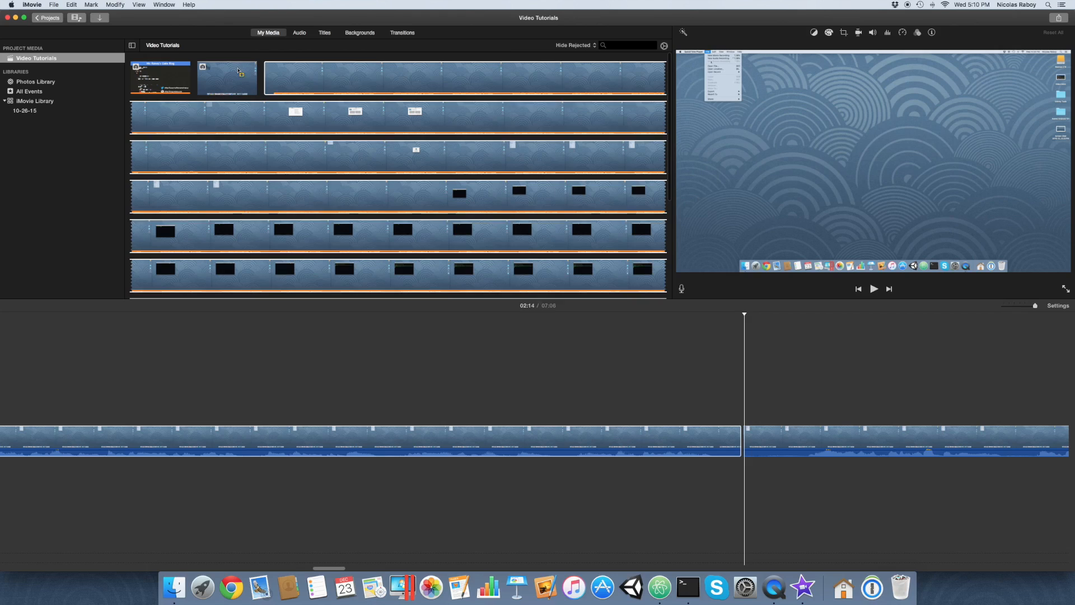
drag(211, 66, 412, 324)
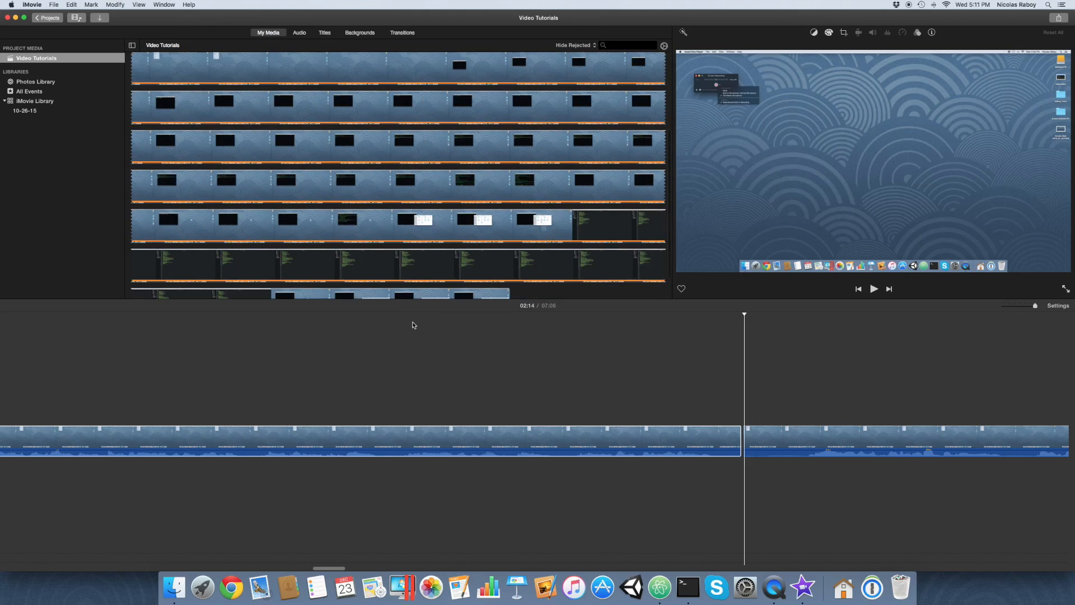
scroll(247, 139, up, 5)
click(232, 75)
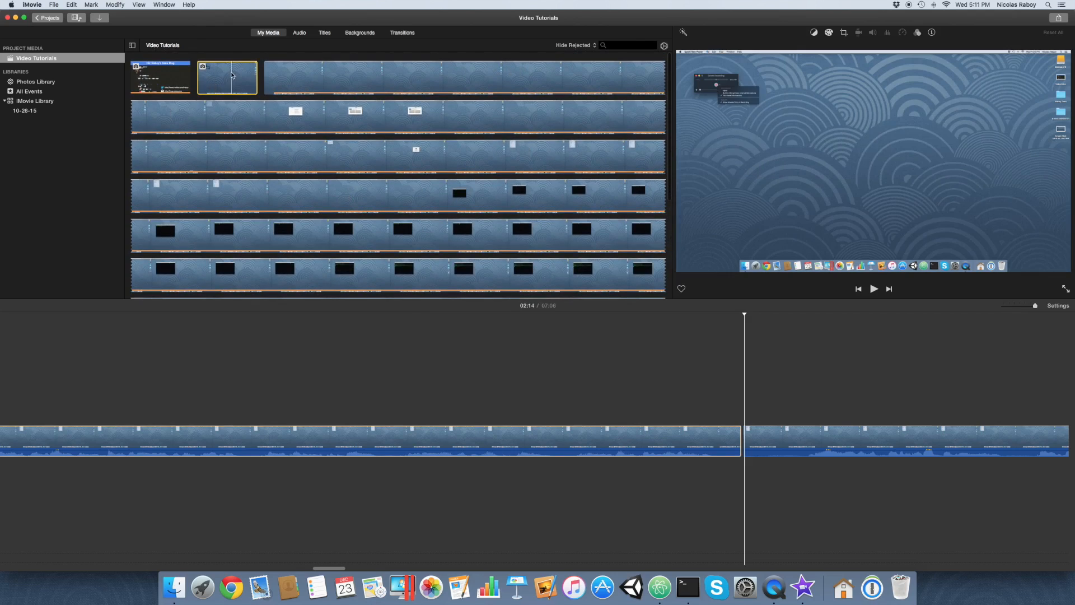
drag(215, 82, 615, 455)
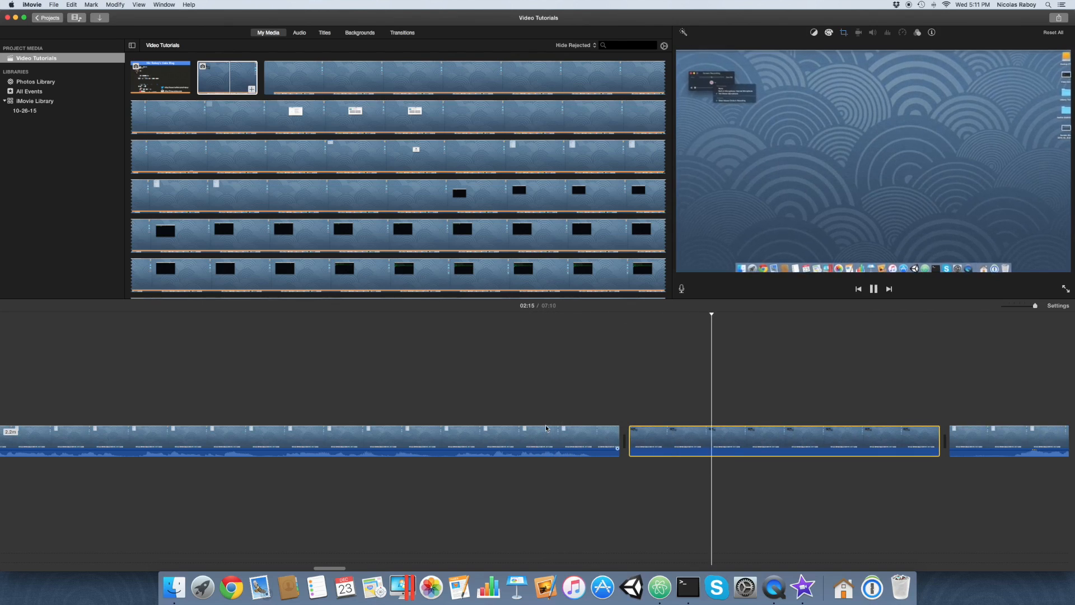
Stop playback and set the inserted screenshot's cropping style to Crop to Fill.
key(space)
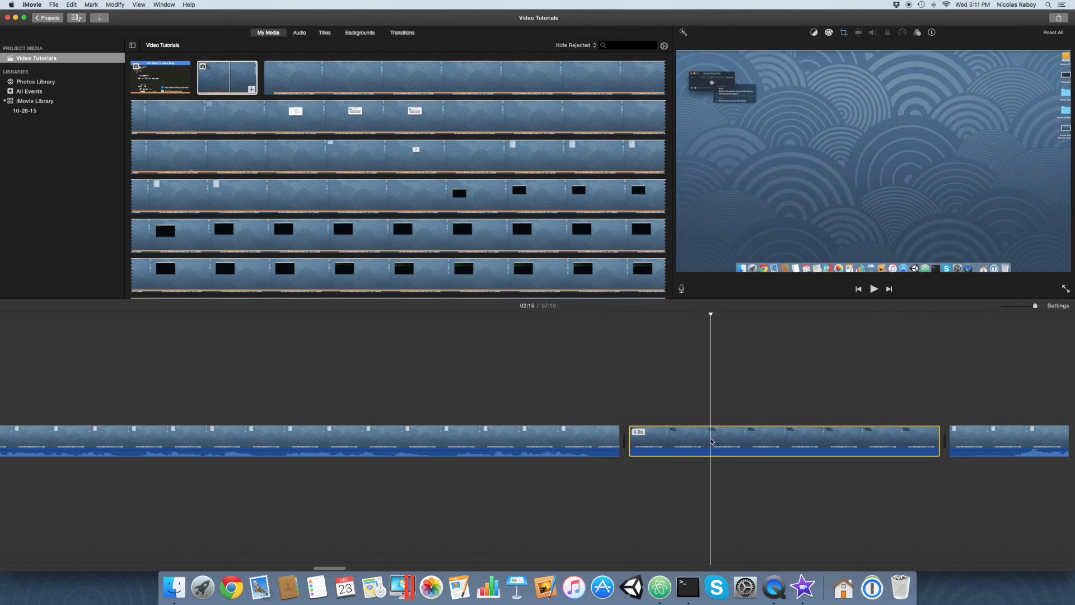
click(844, 34)
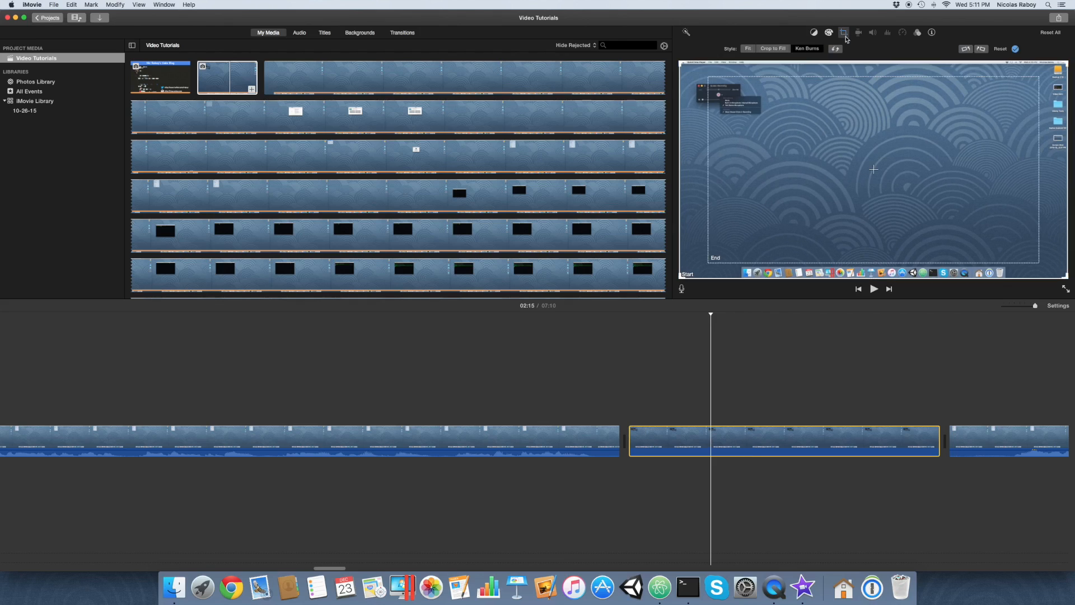
click(772, 48)
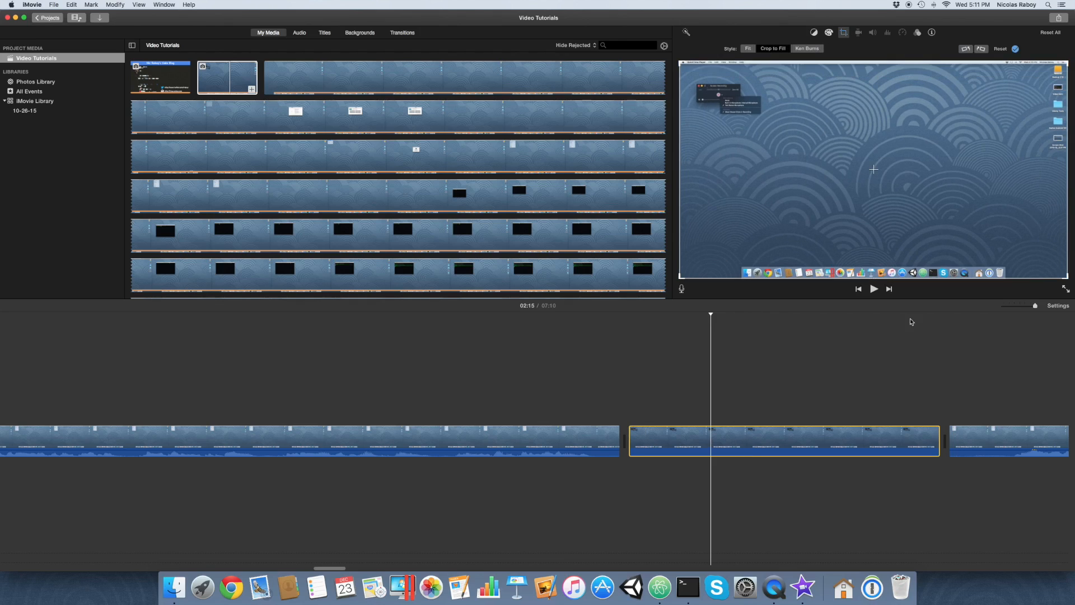
click(886, 351)
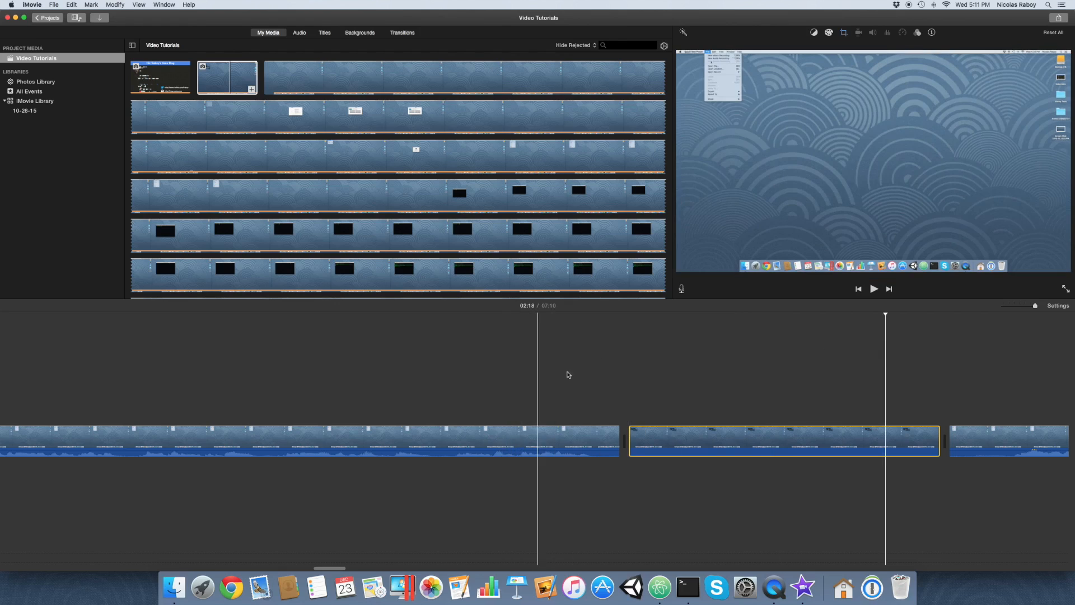
Look through the rest of the sample-video clip in the timeline for the part showing package.json in the code editor.
scroll(734, 374, right, 3)
scroll(733, 374, right, 1)
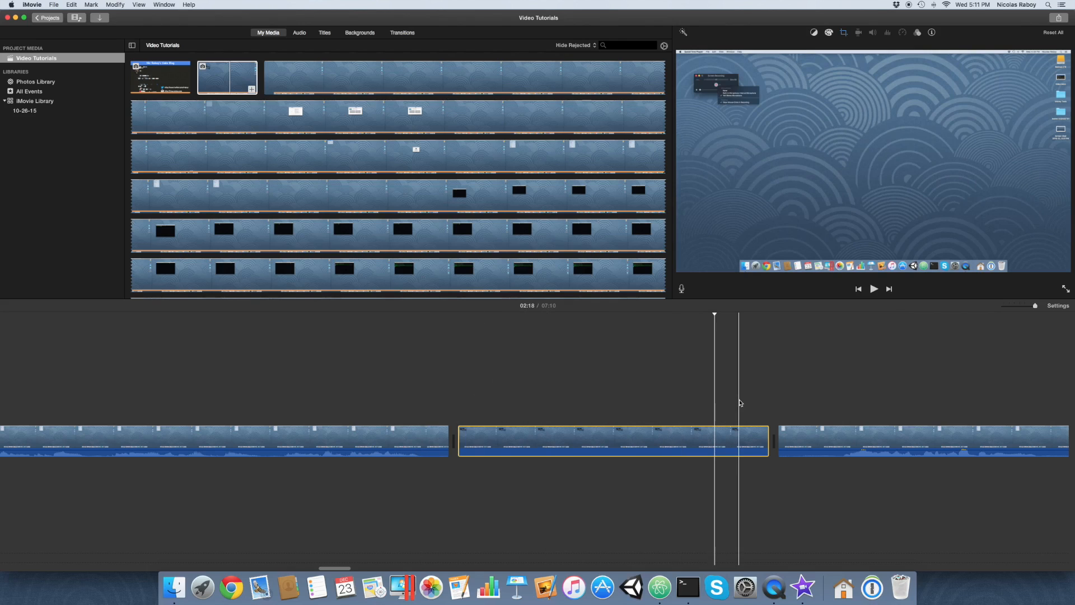
scroll(791, 404, right, 7)
scroll(792, 404, right, 10)
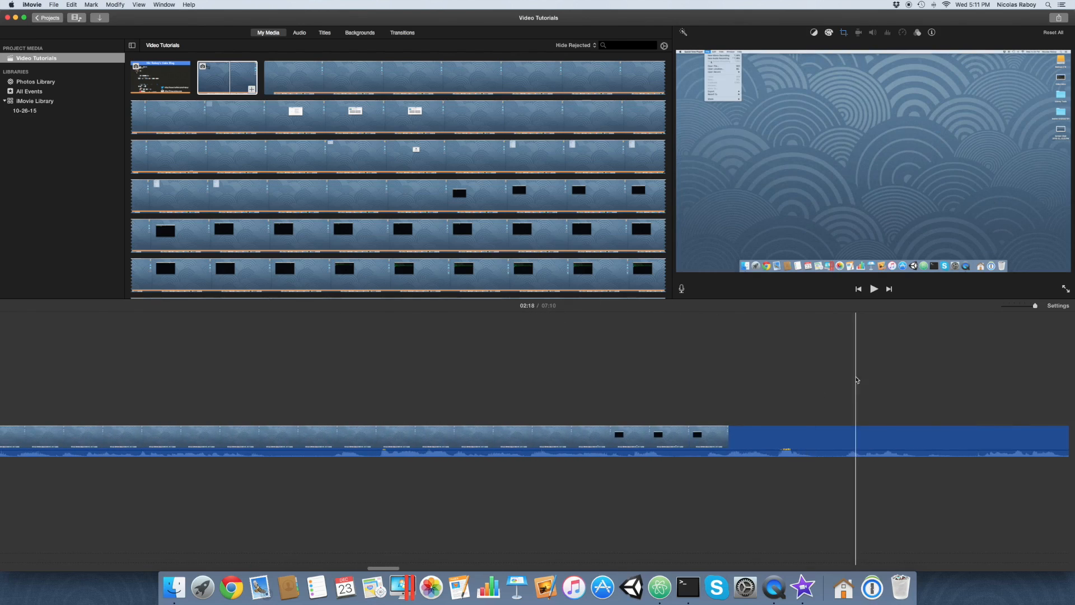
scroll(806, 394, right, 10)
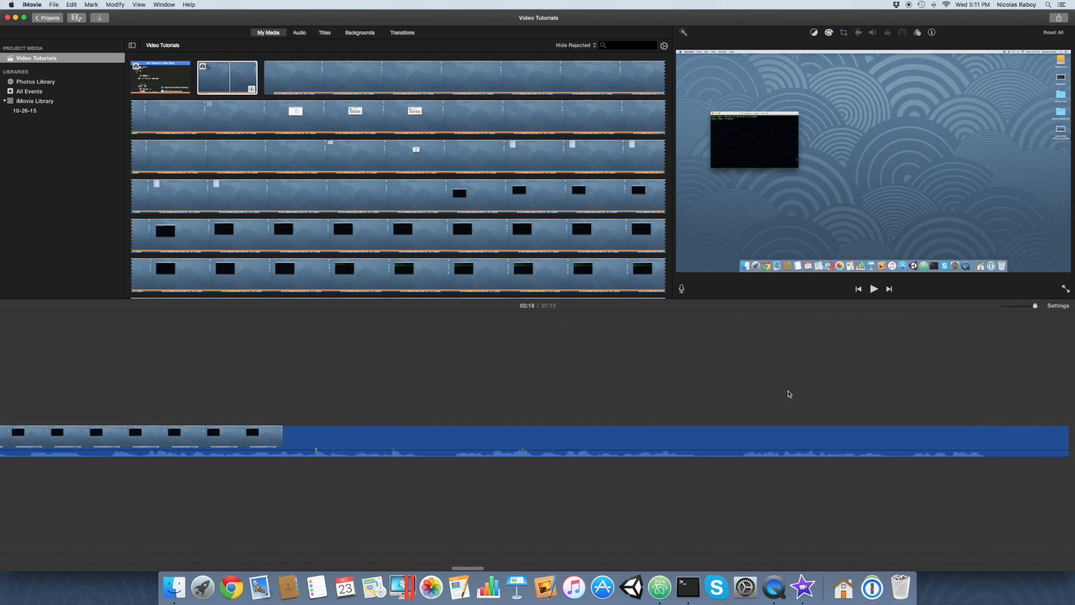
scroll(789, 394, right, 10)
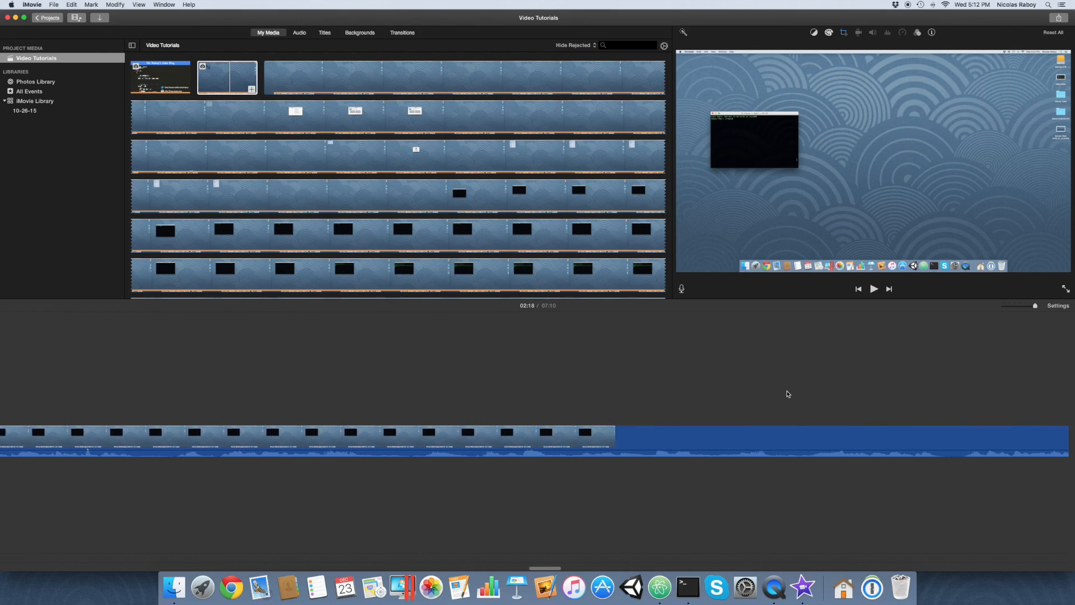
scroll(789, 393, right, 10)
scroll(827, 369, right, 10)
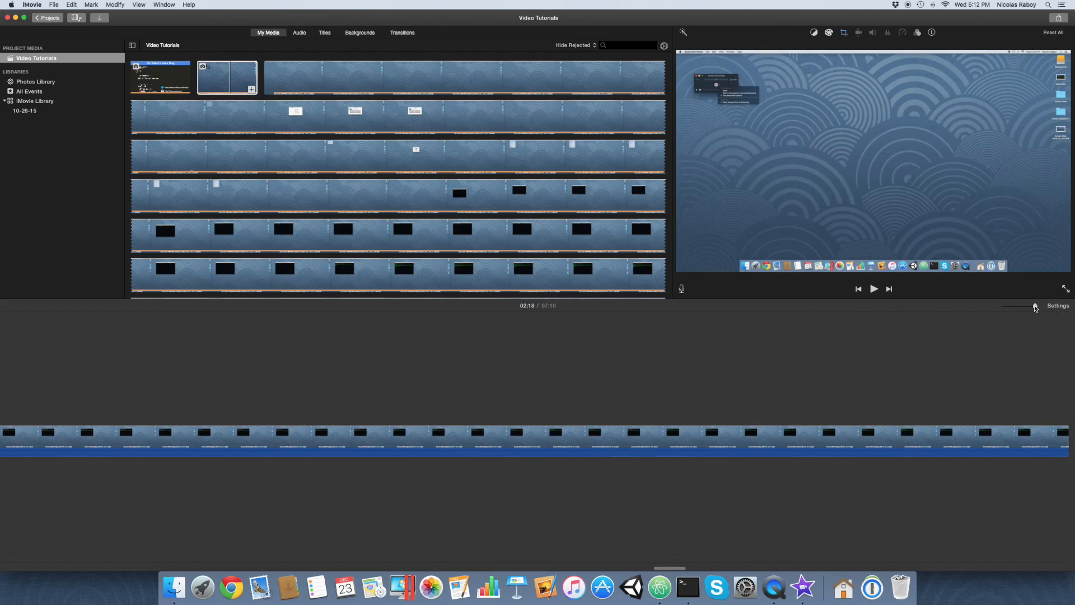
drag(1032, 307, 1018, 308)
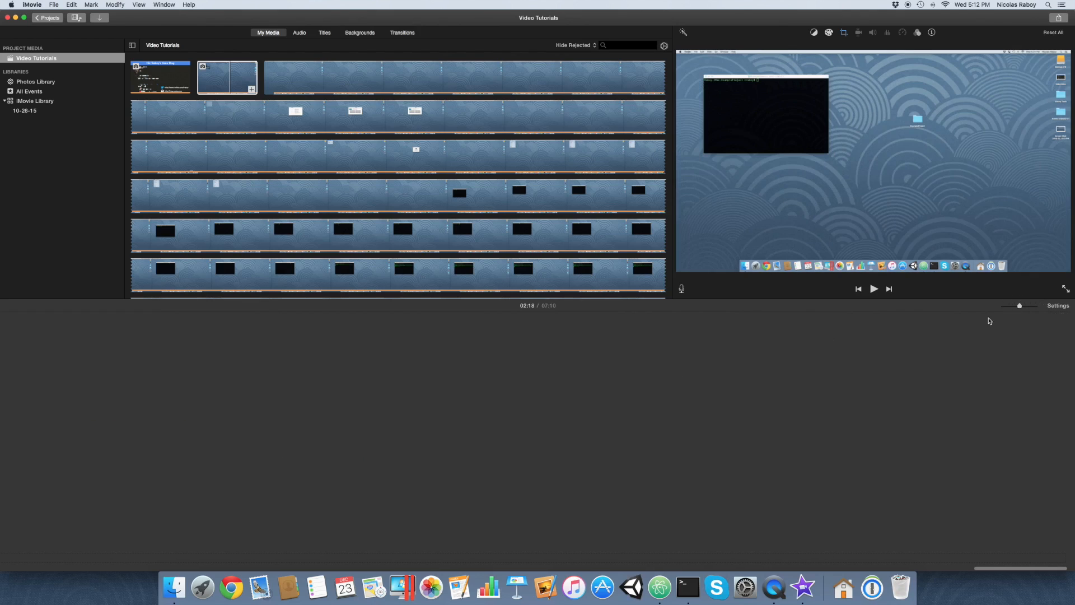
scroll(590, 347, left, 15)
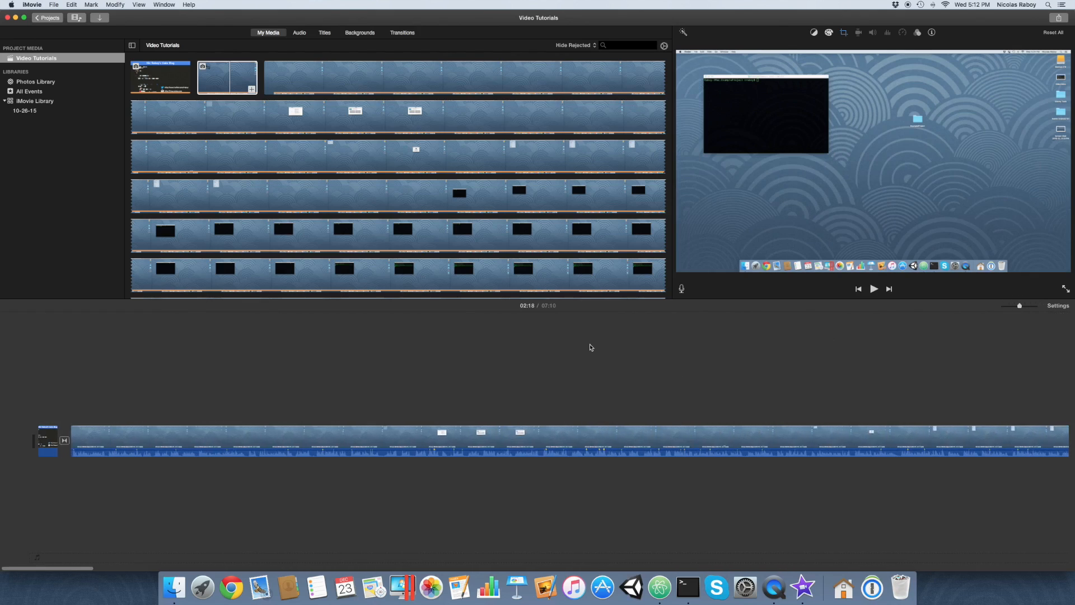
scroll(995, 365, right, 10)
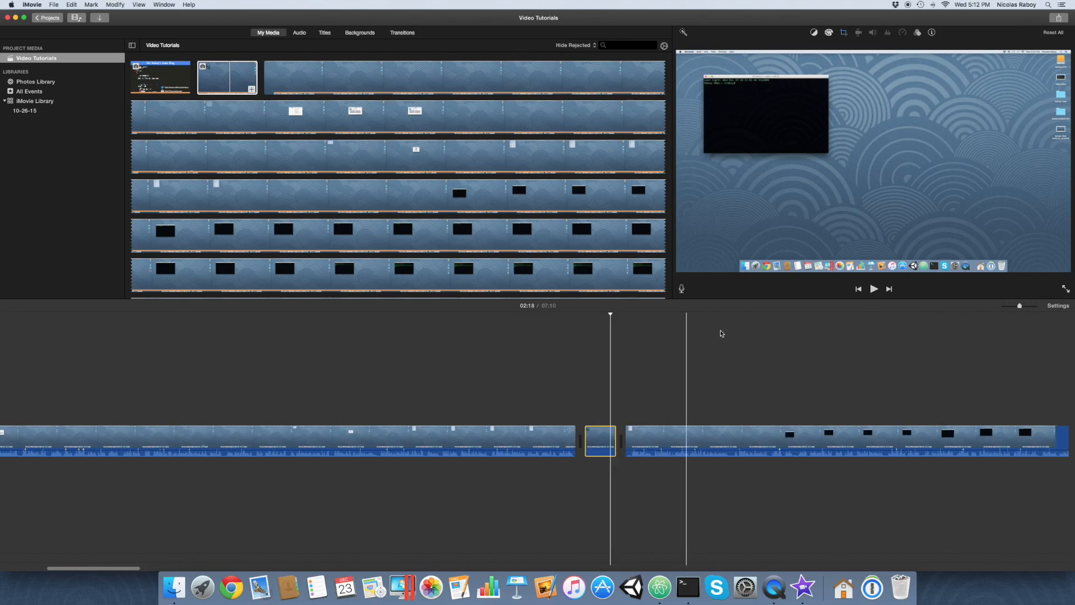
scroll(761, 334, right, 10)
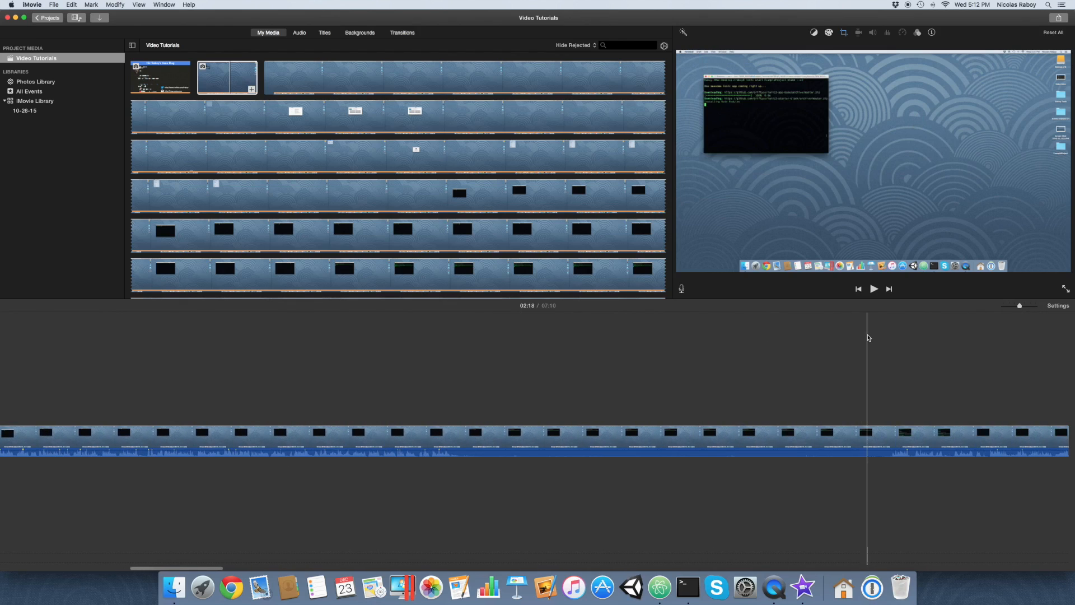
scroll(868, 338, right, 10)
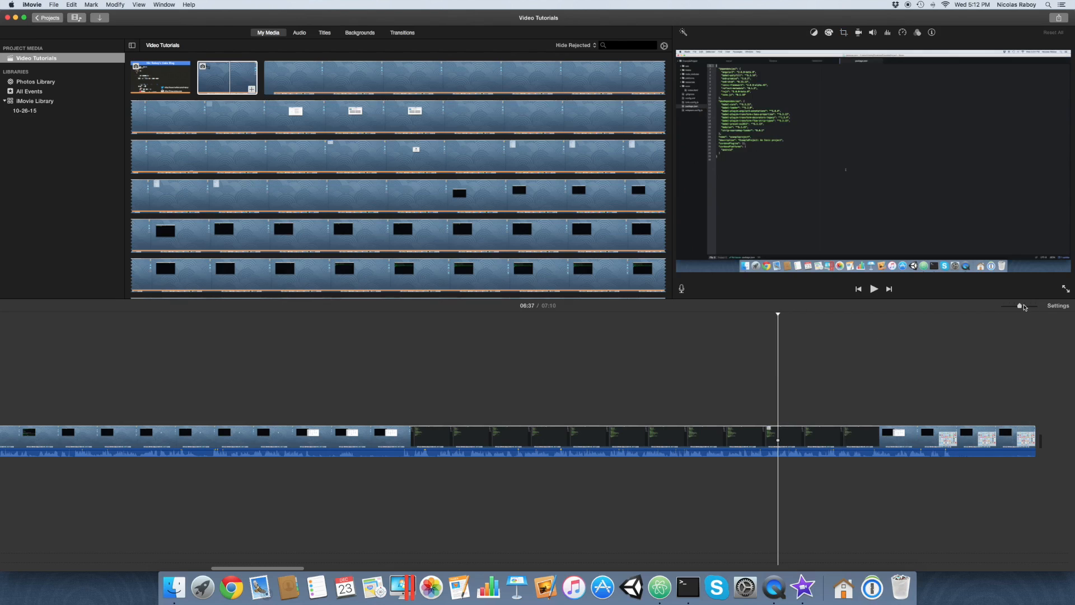
Split the sample-video clip at 06:37 and again at 06:48 to isolate a section showing the package.json code.
drag(1020, 306, 1035, 306)
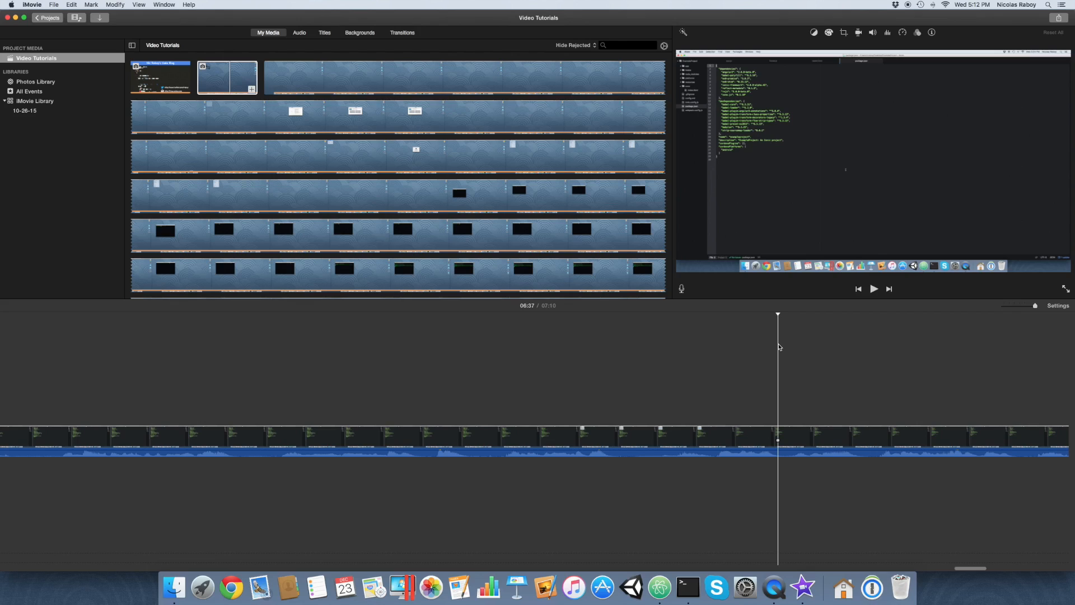
key(super+b)
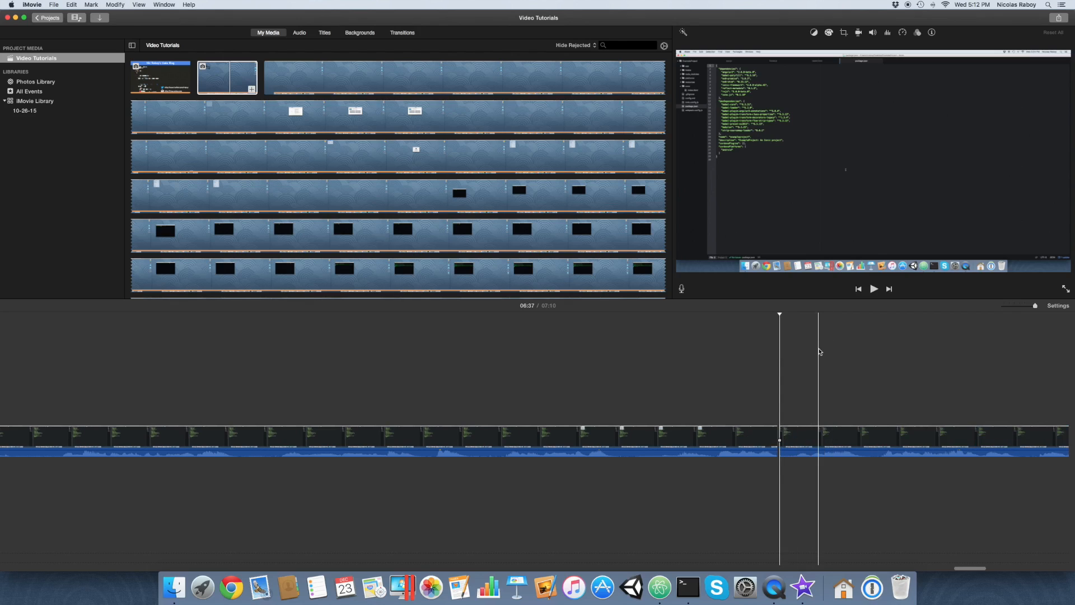
scroll(819, 352, right, 10)
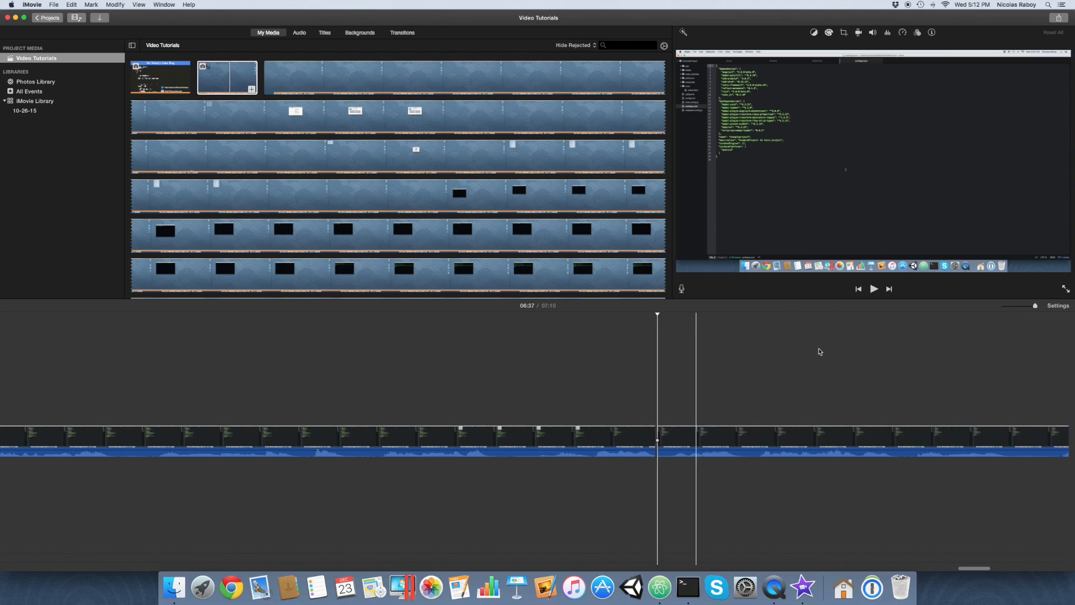
scroll(836, 348, right, 7)
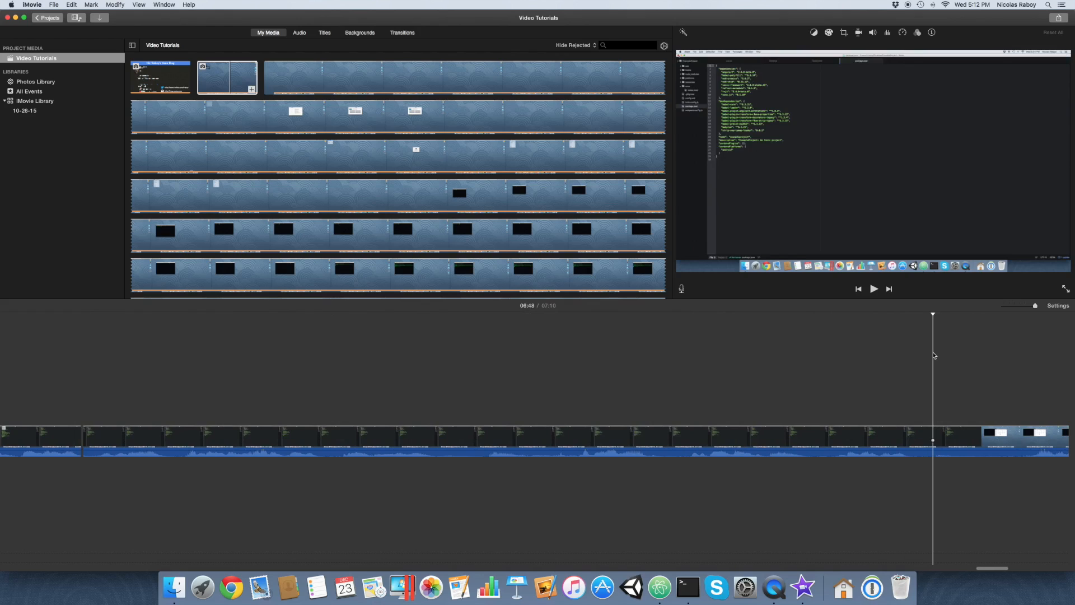
key(super+b)
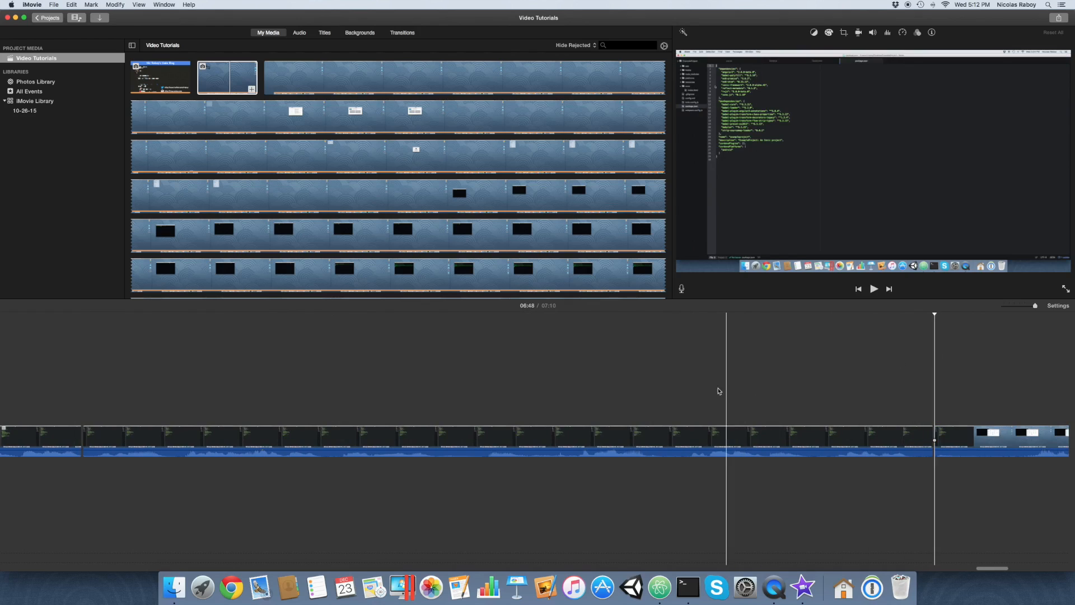
Crop the isolated code section with Crop to Fill, shrinking the frame to the upper-left area around the file list and package.json code.
click(592, 434)
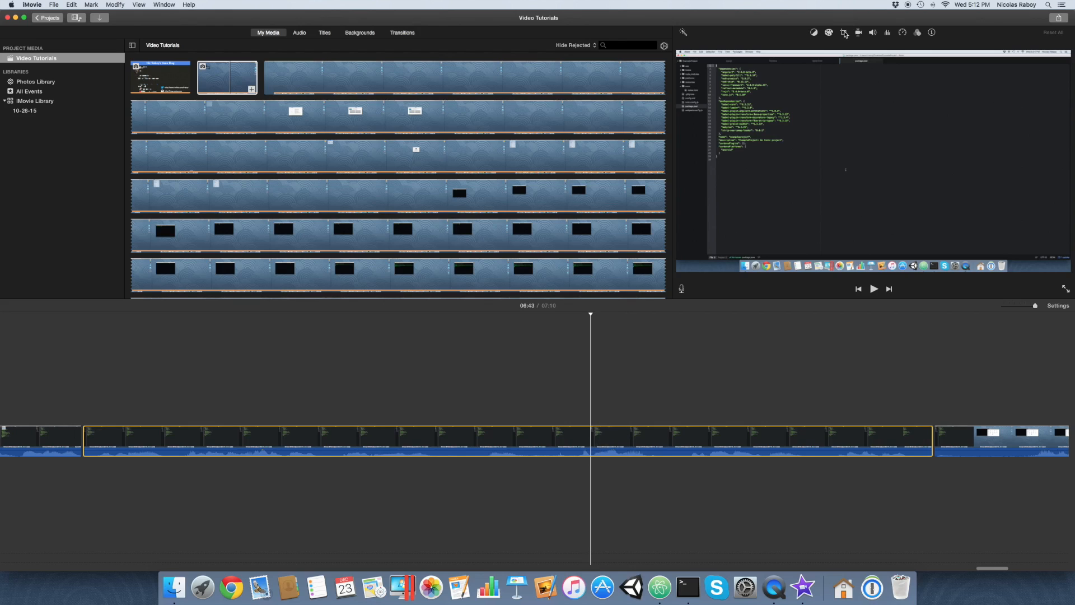
click(843, 33)
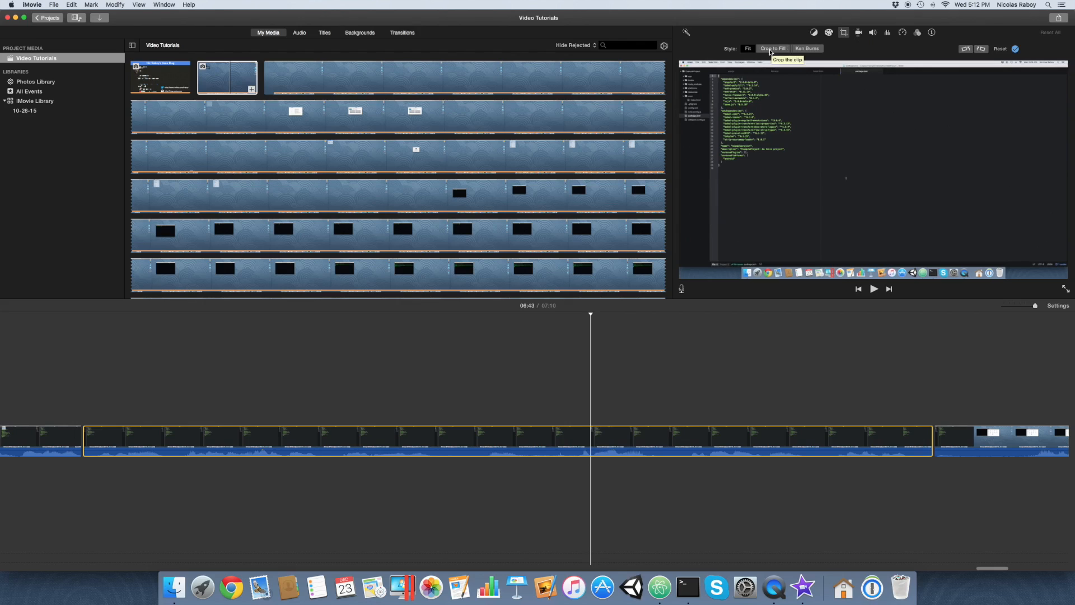
click(770, 49)
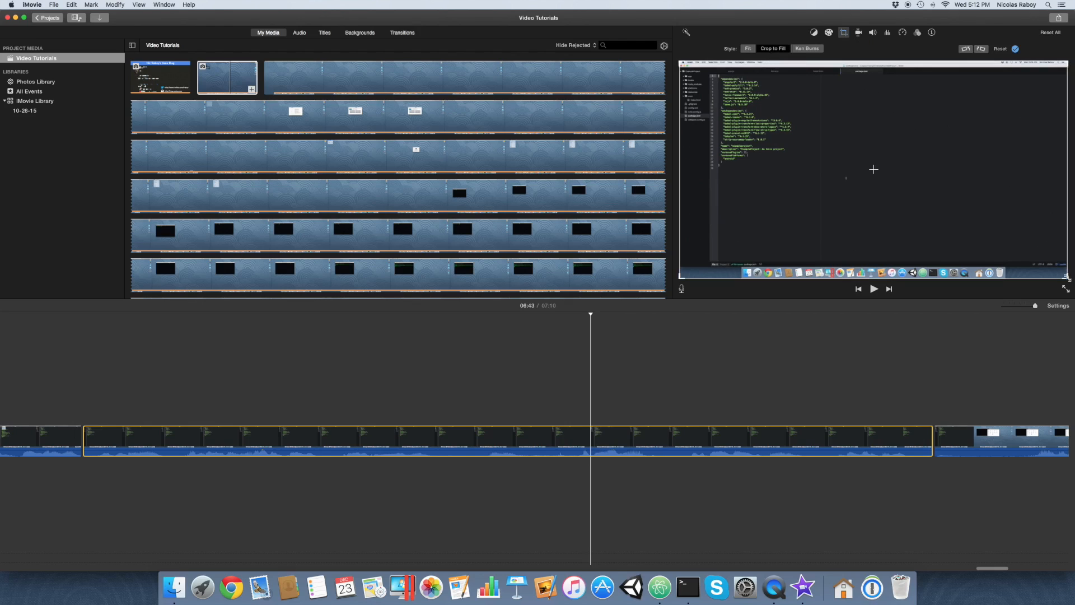
drag(1066, 276, 977, 191)
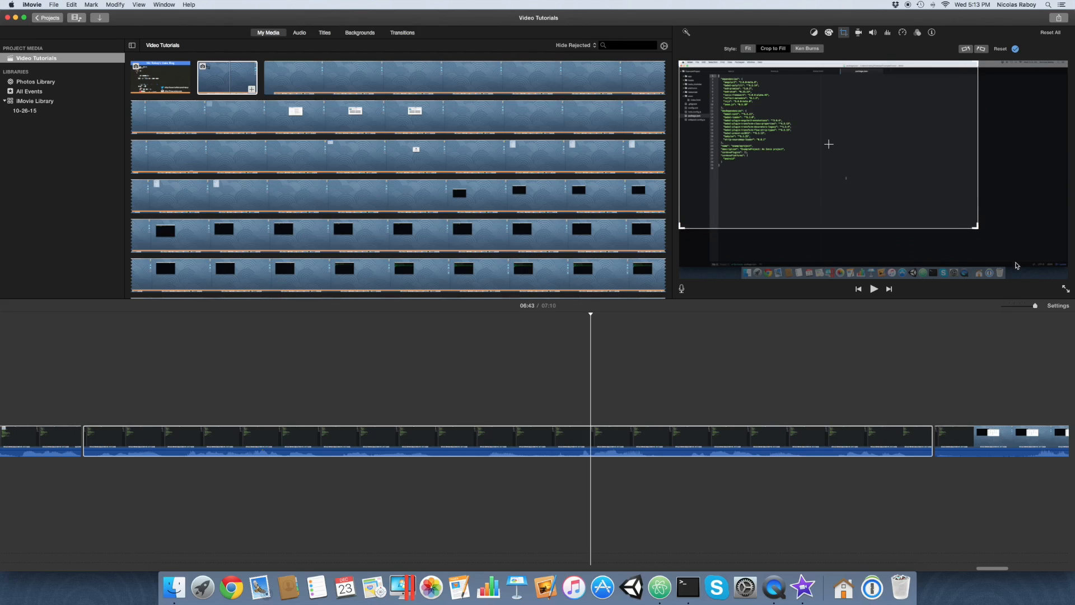
drag(978, 227, 940, 186)
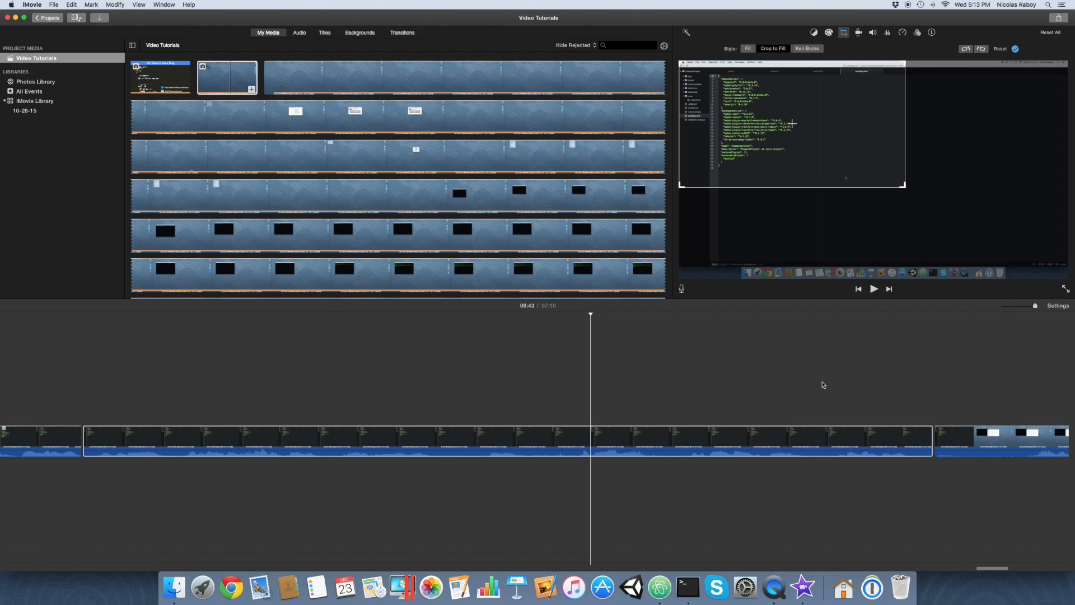
click(822, 385)
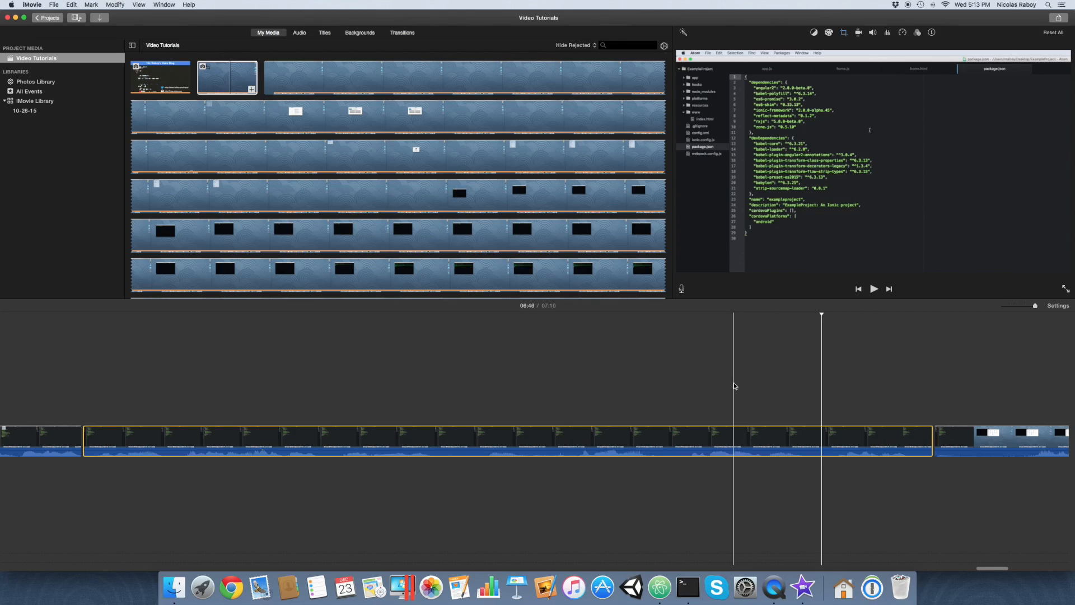
Split the last clip at 06:59, while the applications grid is open, and delete the remainder after the split.
scroll(864, 373, right, 10)
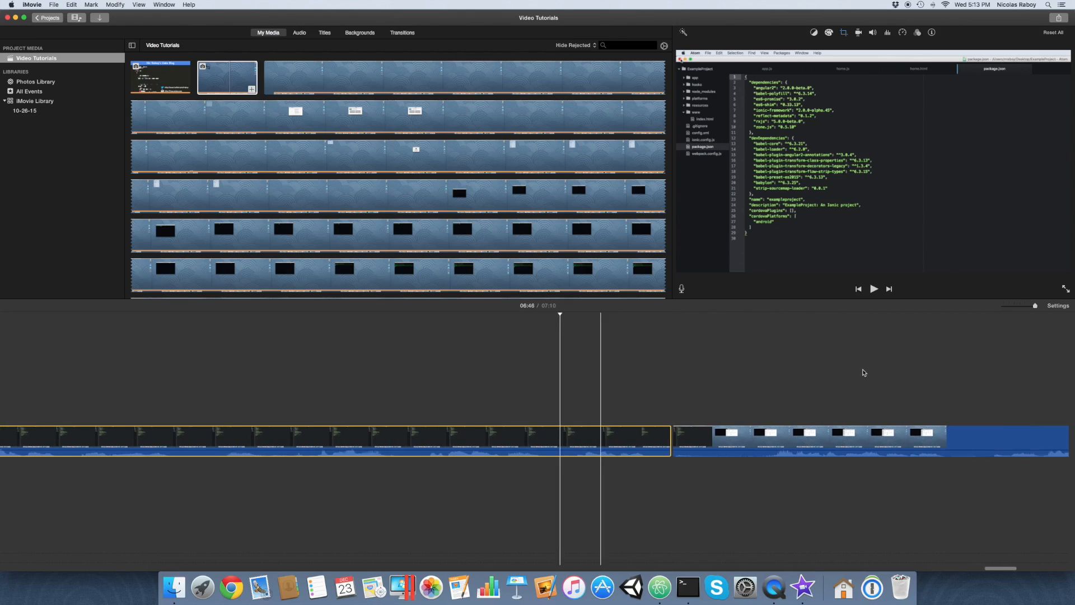
scroll(864, 372, right, 10)
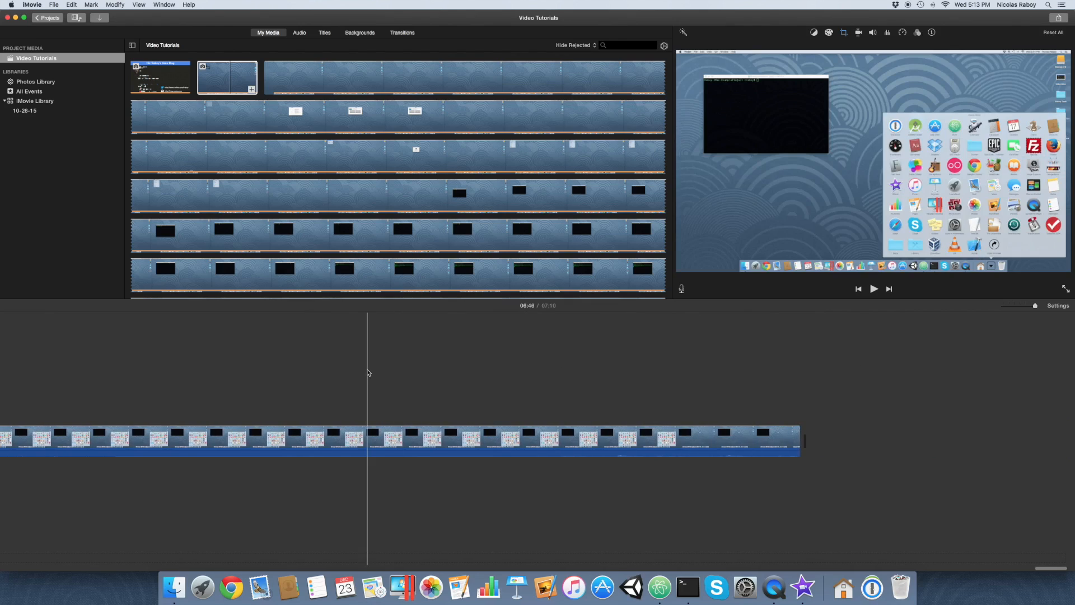
scroll(367, 372, left, 5)
click(409, 371)
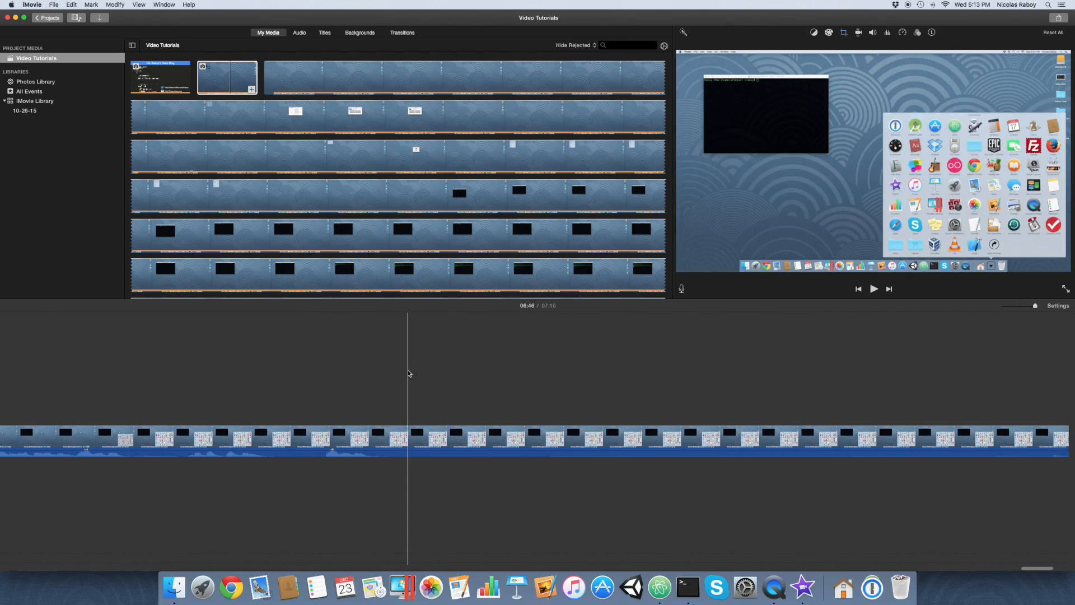
key(super+b)
click(491, 446)
key(Delete)
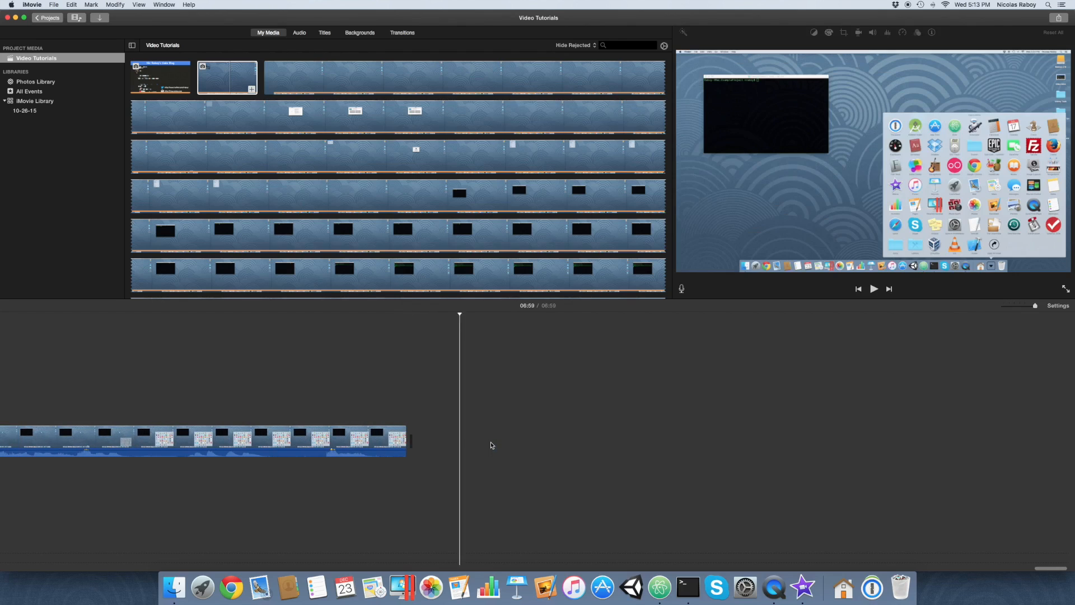
Export the movie as a 1080p, High quality file named Video Tutorials to the Desktop.
scroll(502, 399, left, 9)
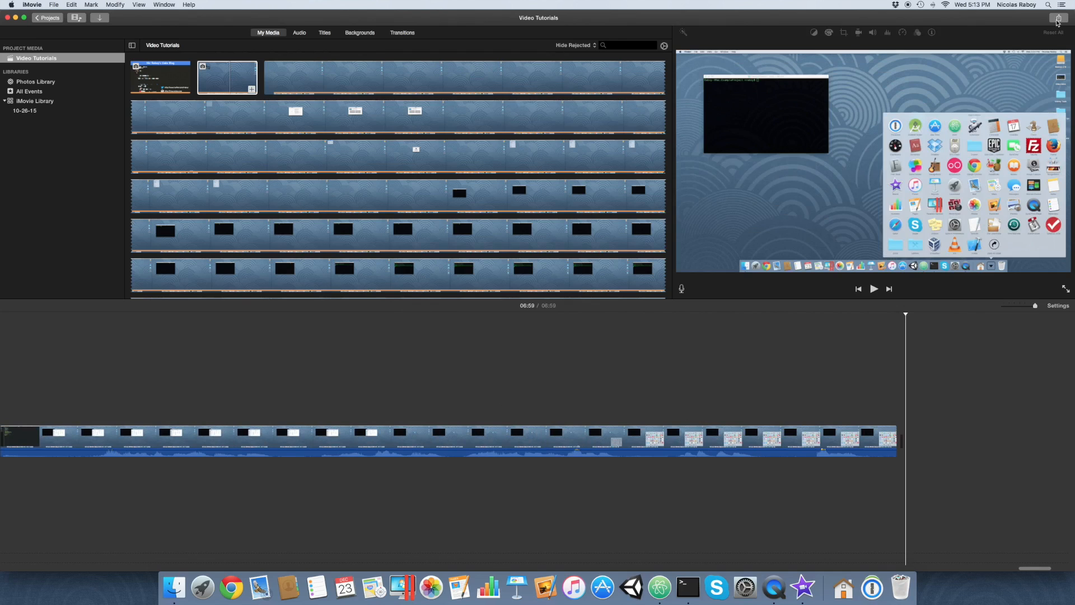
click(1057, 20)
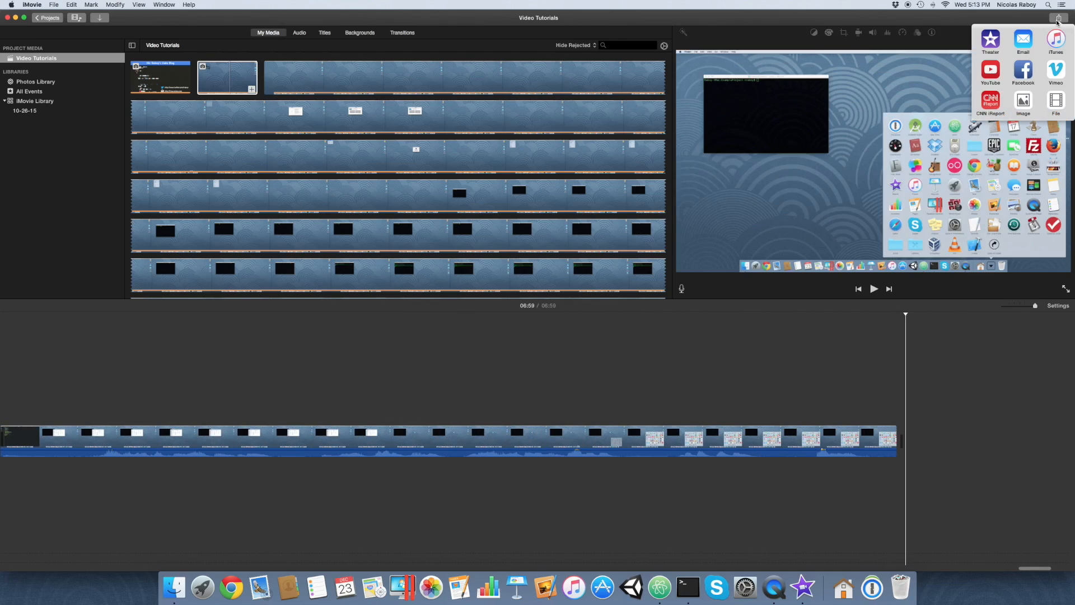
click(1056, 102)
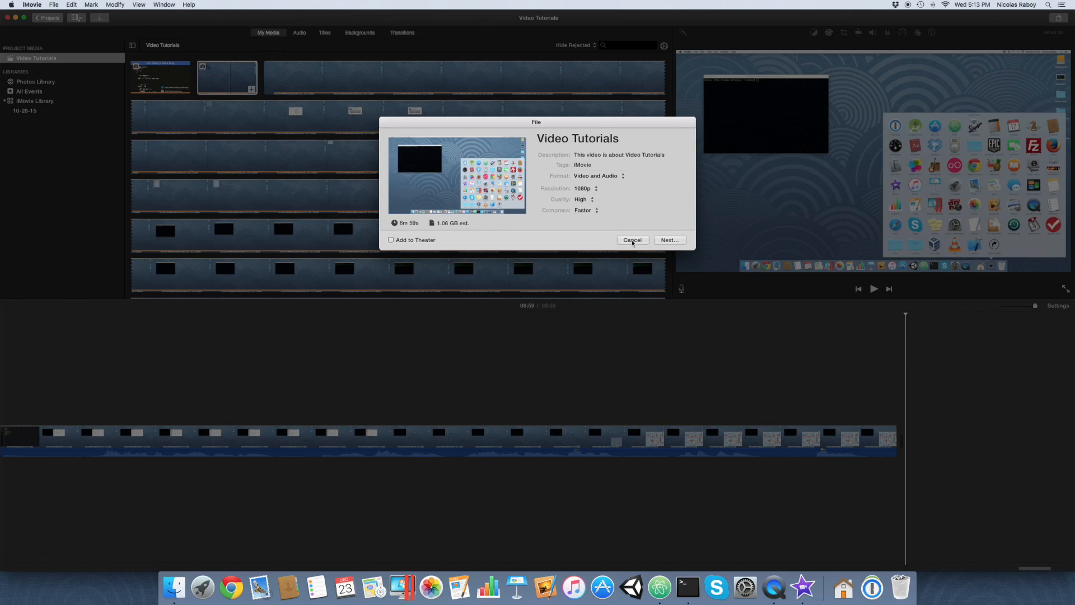
click(670, 240)
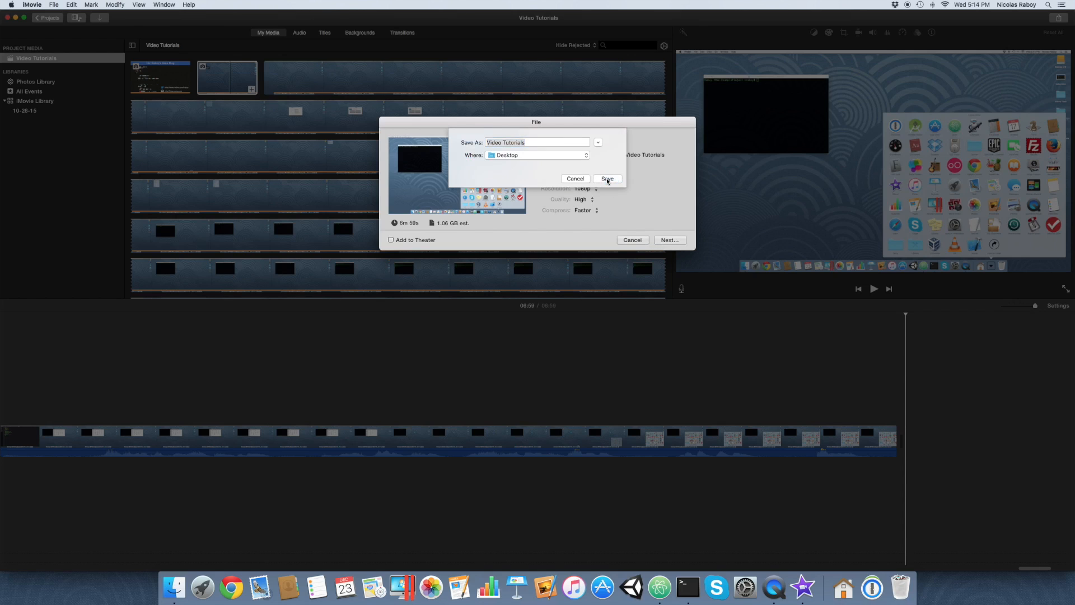
click(606, 178)
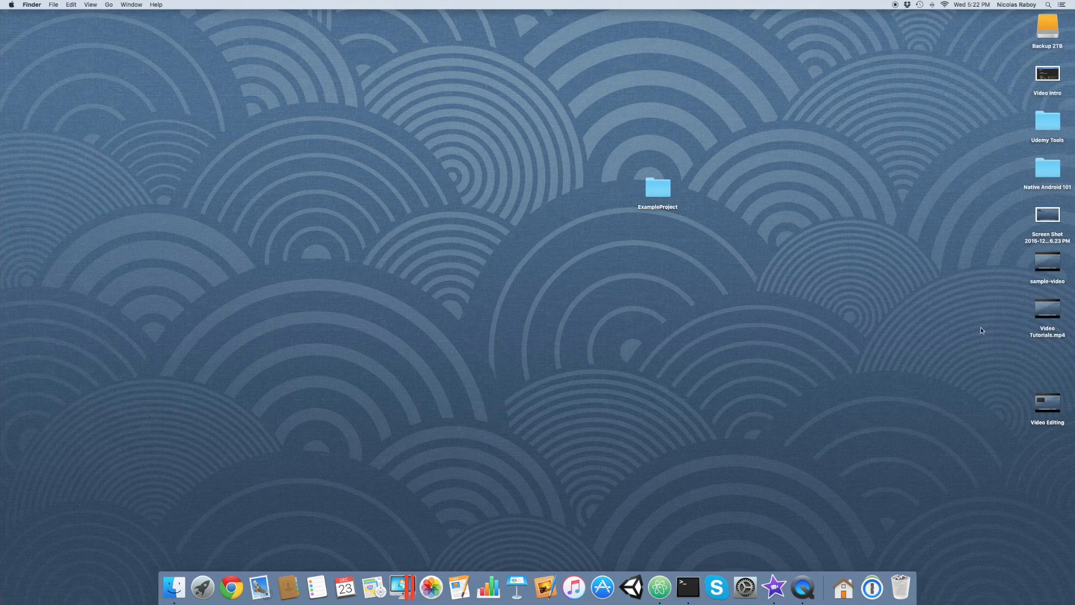
Open the exported Video Tutorials.mp4 in QuickTime Player and play it at low volume, skipping past the intro image.
mouse_move(1044, 320)
double_click(1038, 318)
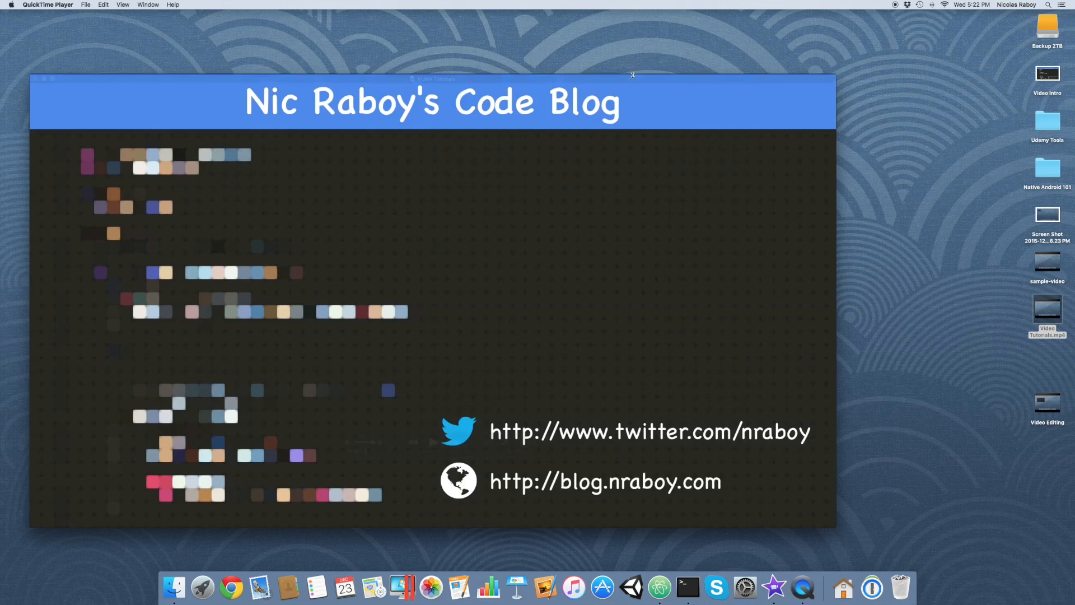
drag(633, 74, 667, 57)
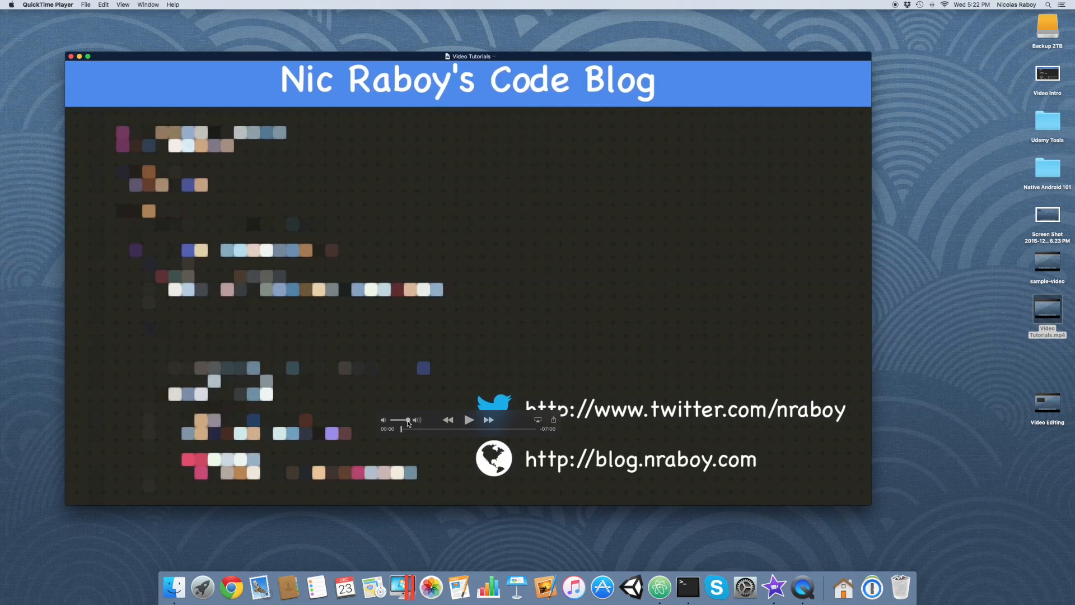
drag(408, 422, 384, 421)
click(469, 421)
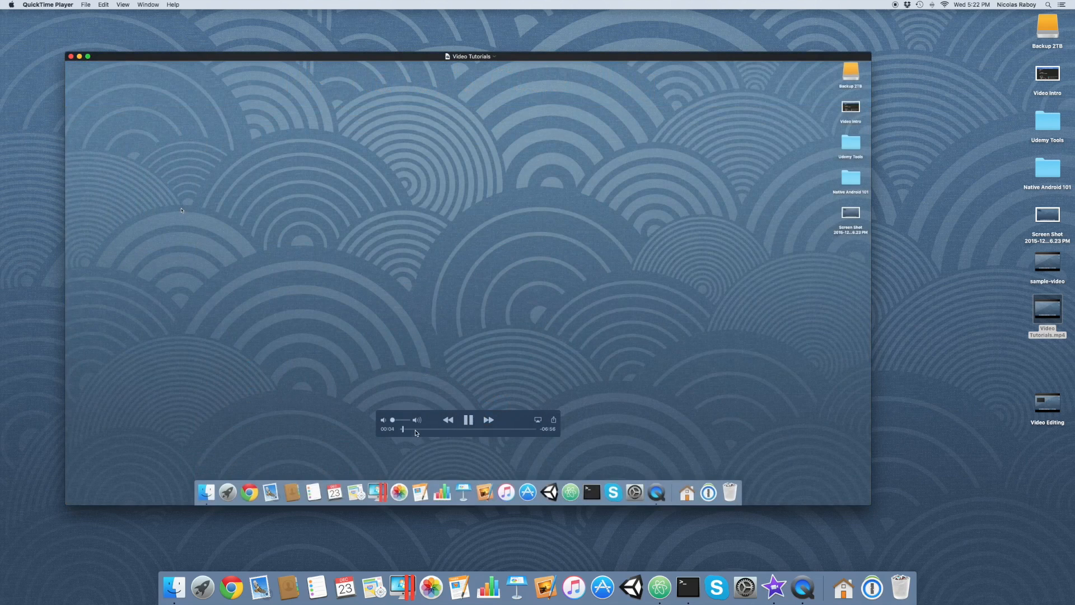
click(415, 430)
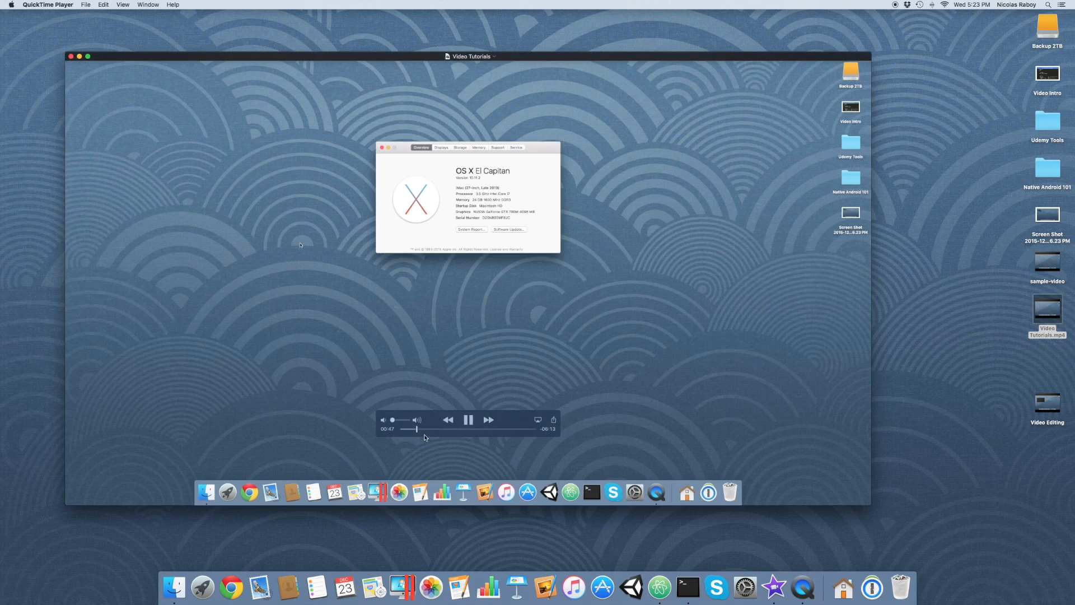
Skim the exported video around 02:20 to check the inserted screenshot between the two recording pieces.
drag(427, 432, 446, 430)
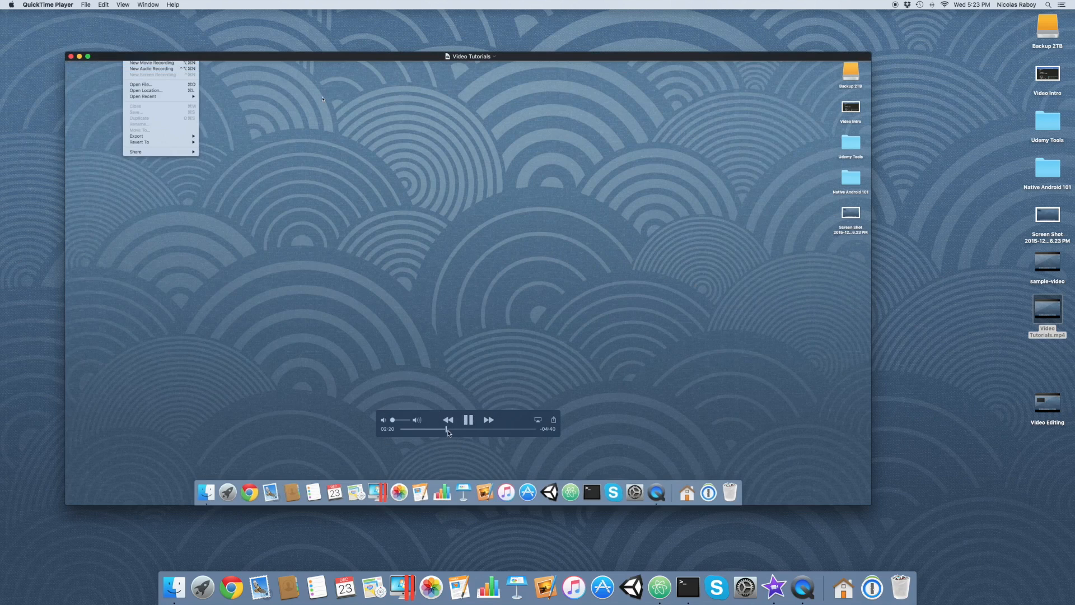
click(442, 430)
click(436, 430)
click(443, 429)
click(447, 430)
click(452, 430)
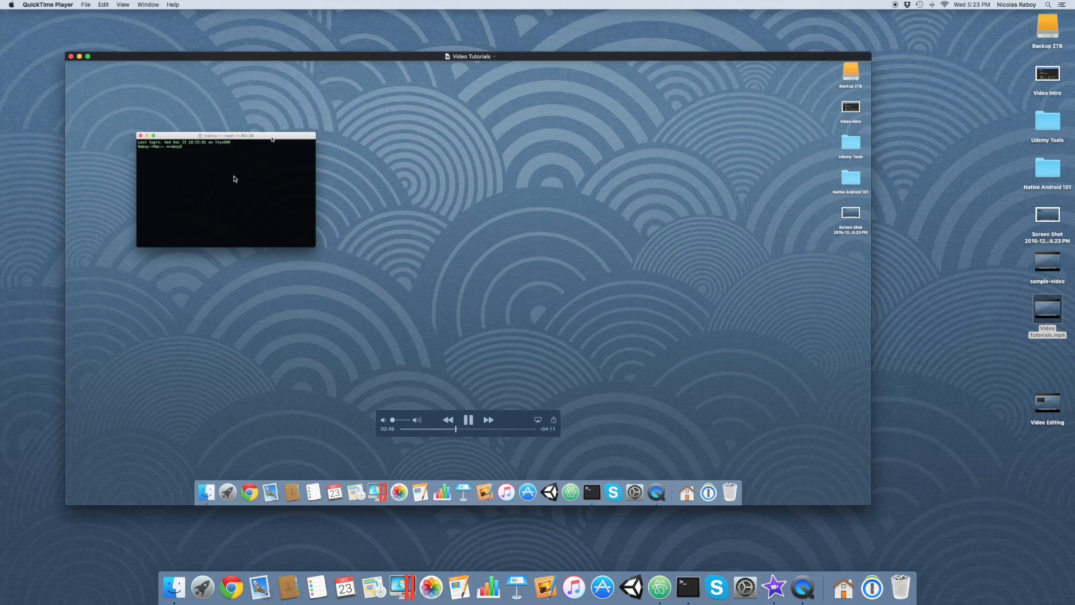
Skim the exported video past 04:29 and 05:17, and check the crop zoom on the package.json code between 06:08 and 06:24.
click(484, 429)
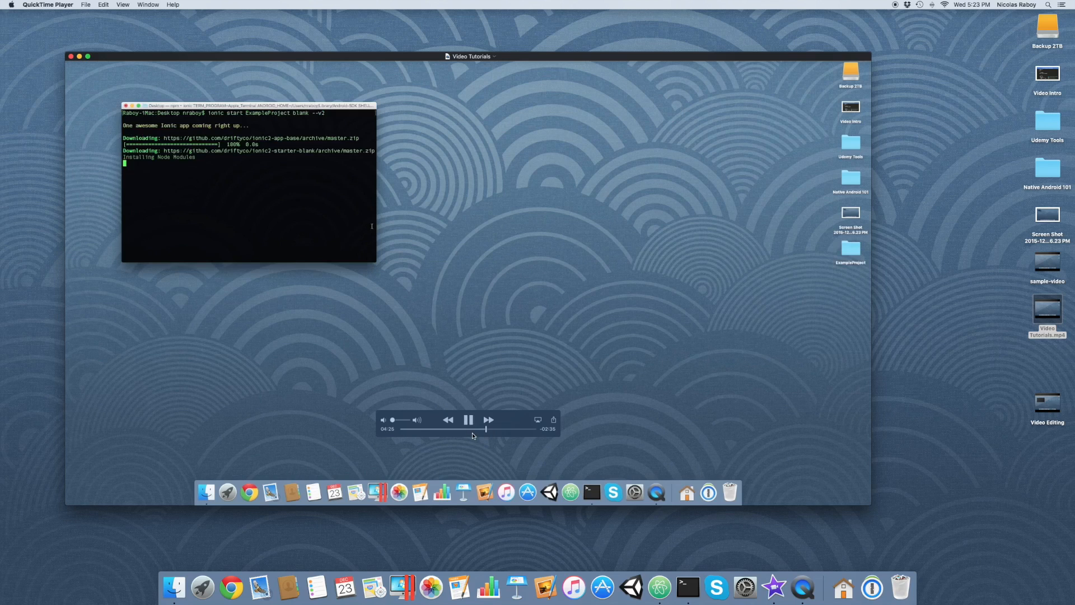
click(503, 430)
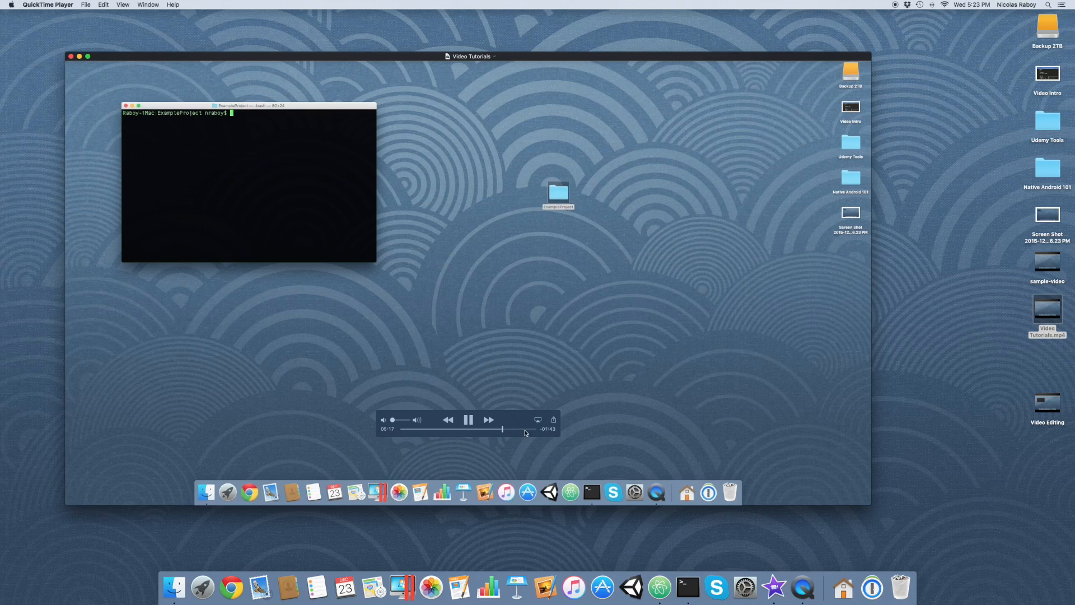
click(521, 431)
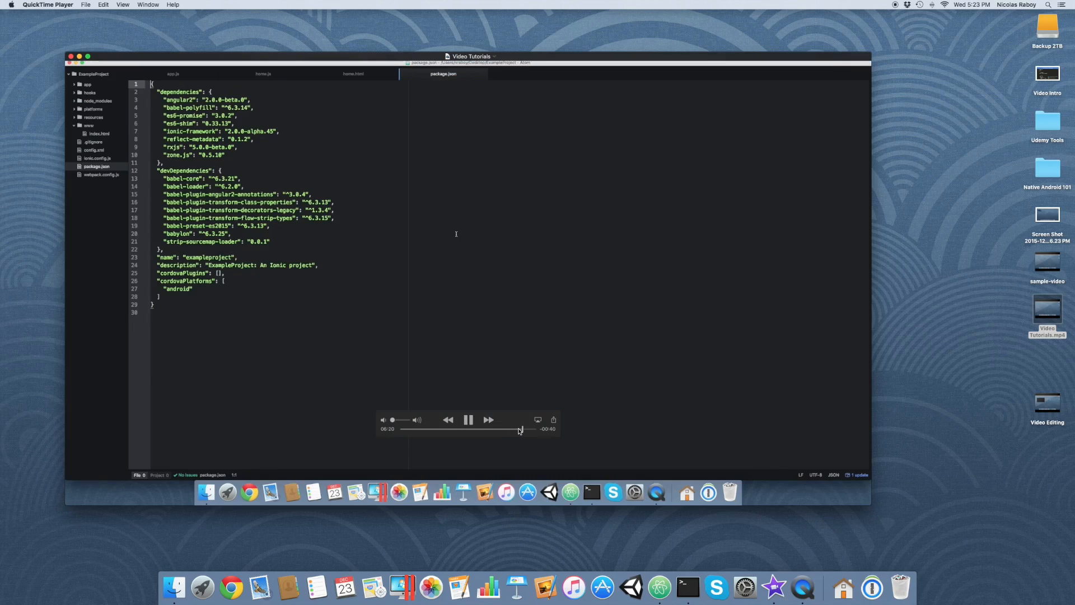
click(519, 430)
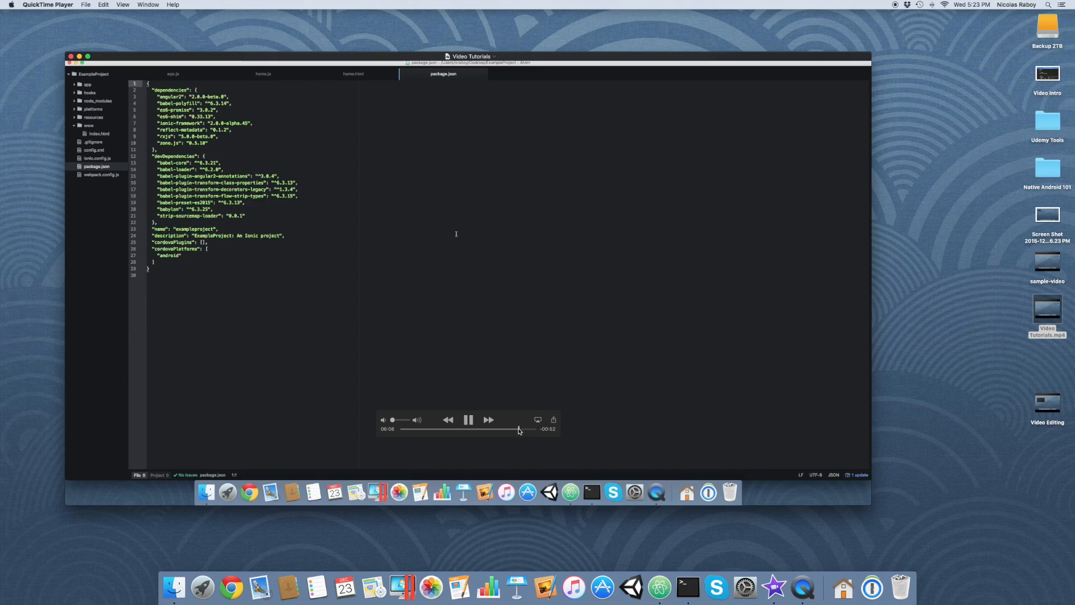
click(527, 430)
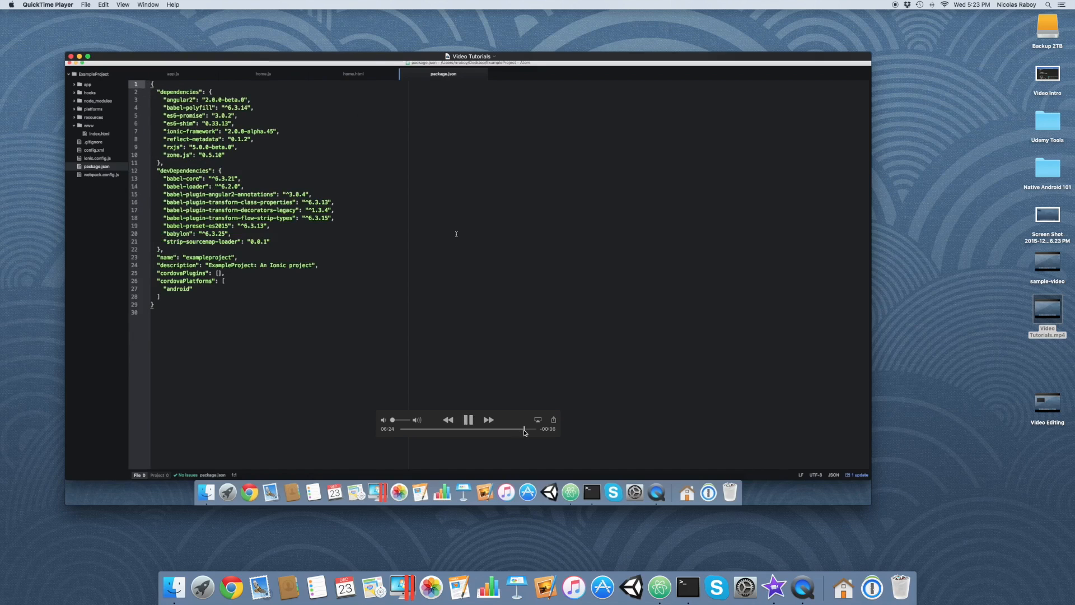
Skip ahead to watch the trimmed ending of the exported video, and close the Video Tutorials player window.
click(528, 429)
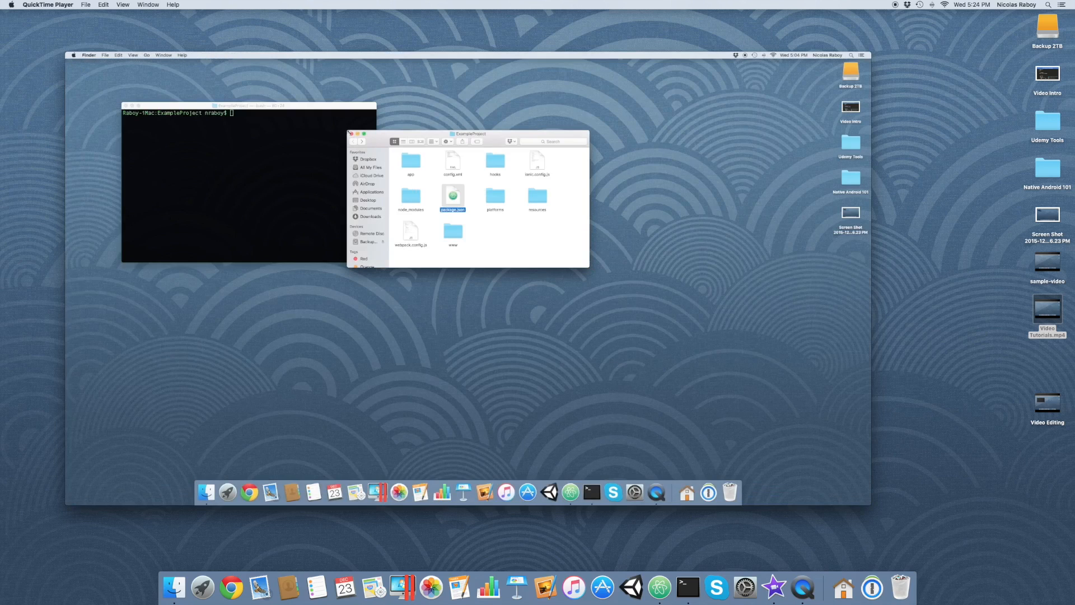
mouse_move(640, 320)
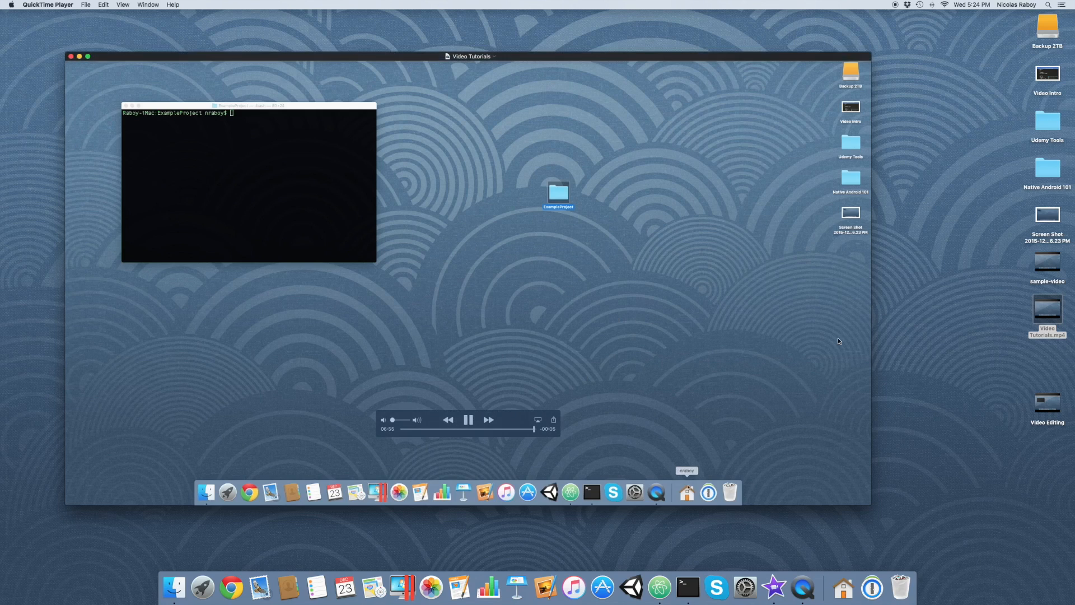
click(72, 57)
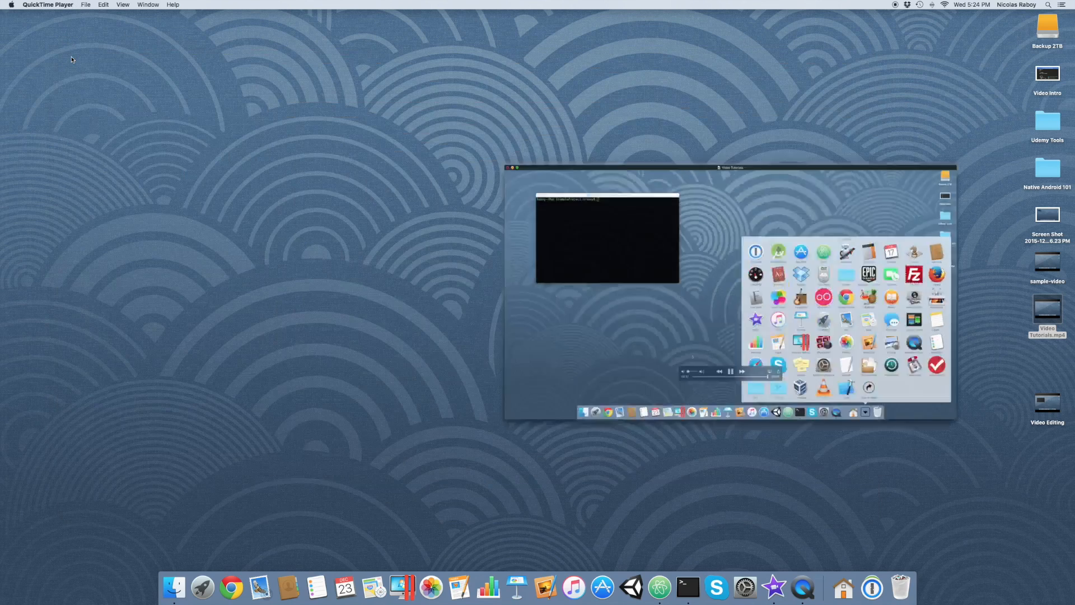